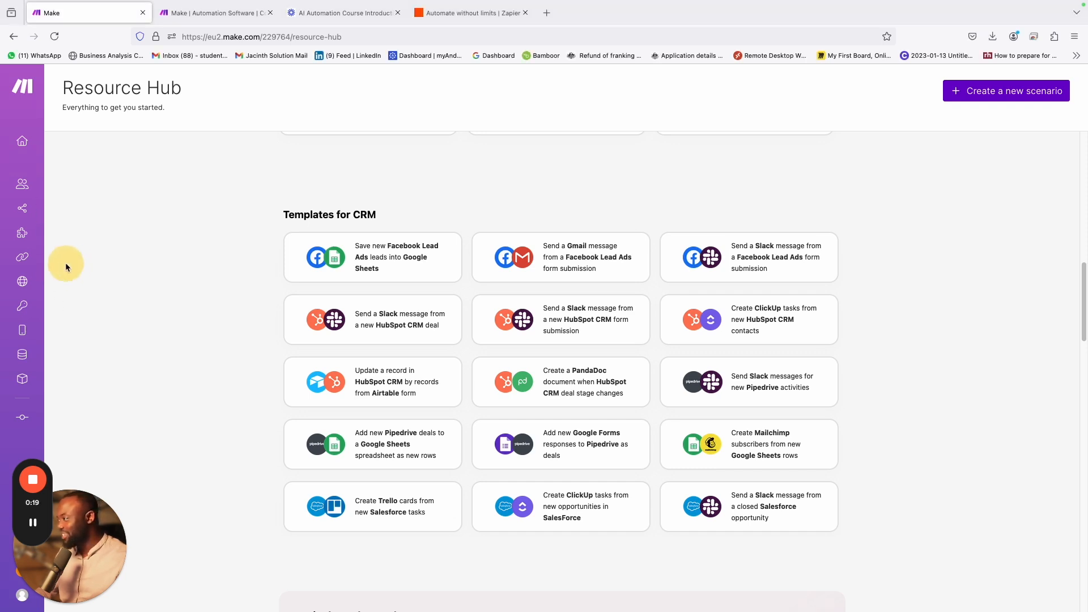
- Open the BLOG AUTOMATION scenario from the list of all scenarios and show its RSS module's settings
mouse_move(29, 233)
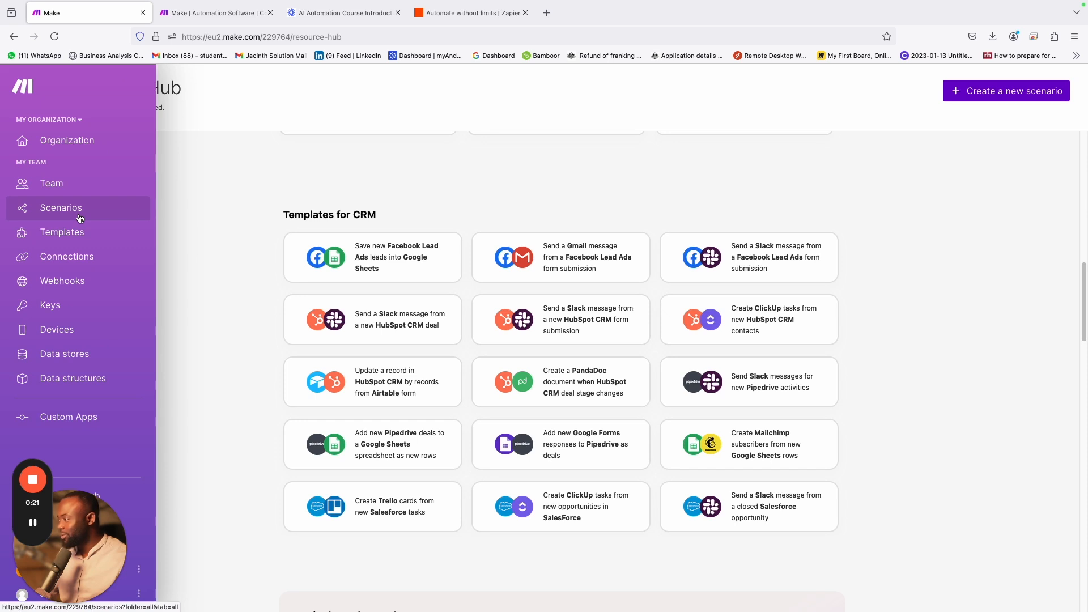
click(80, 217)
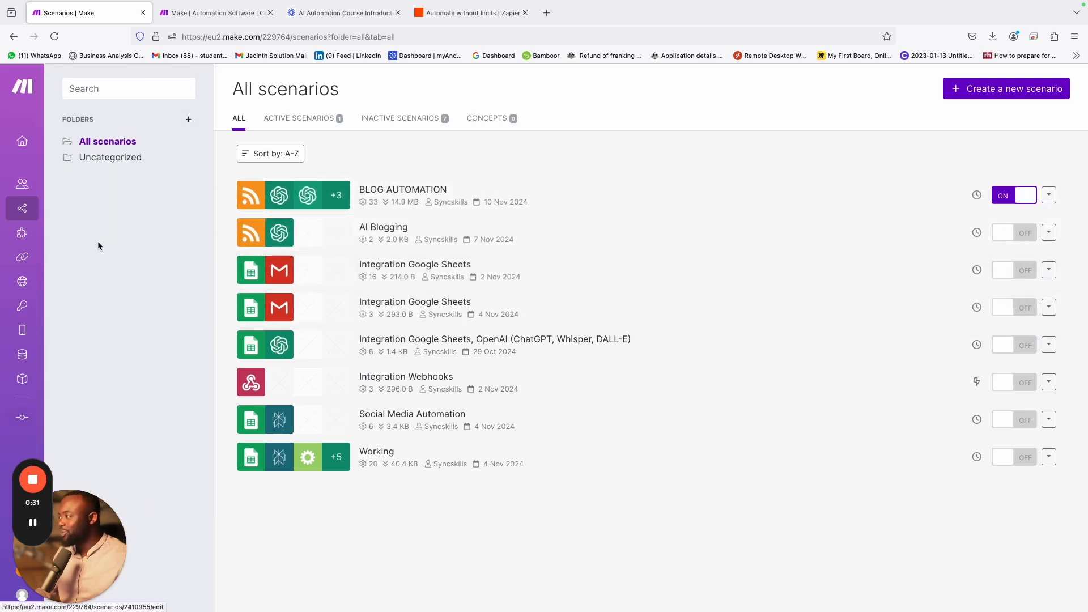
mouse_move(131, 211)
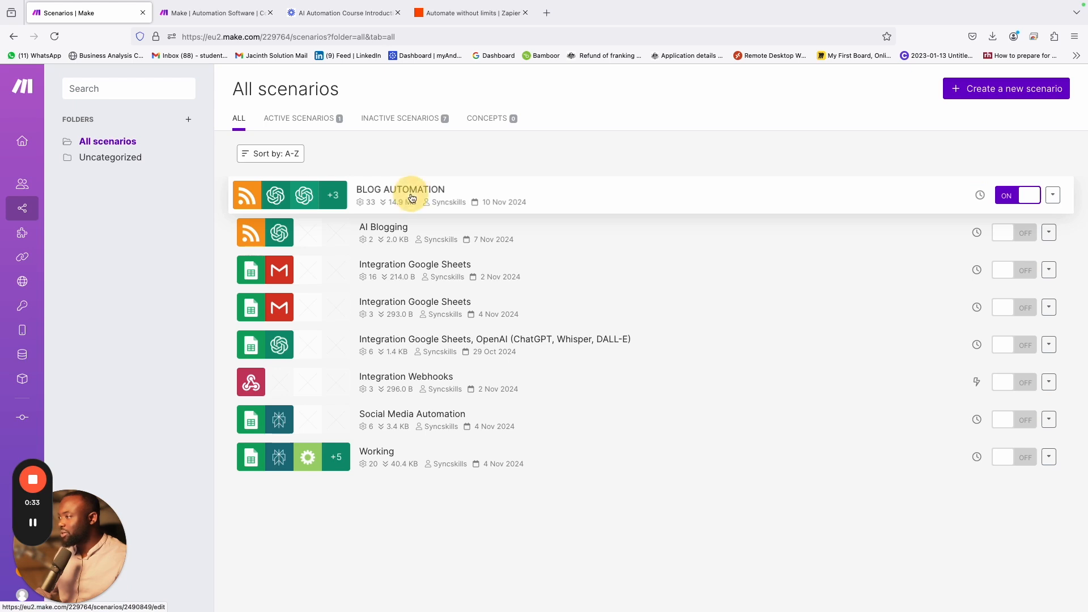
click(410, 192)
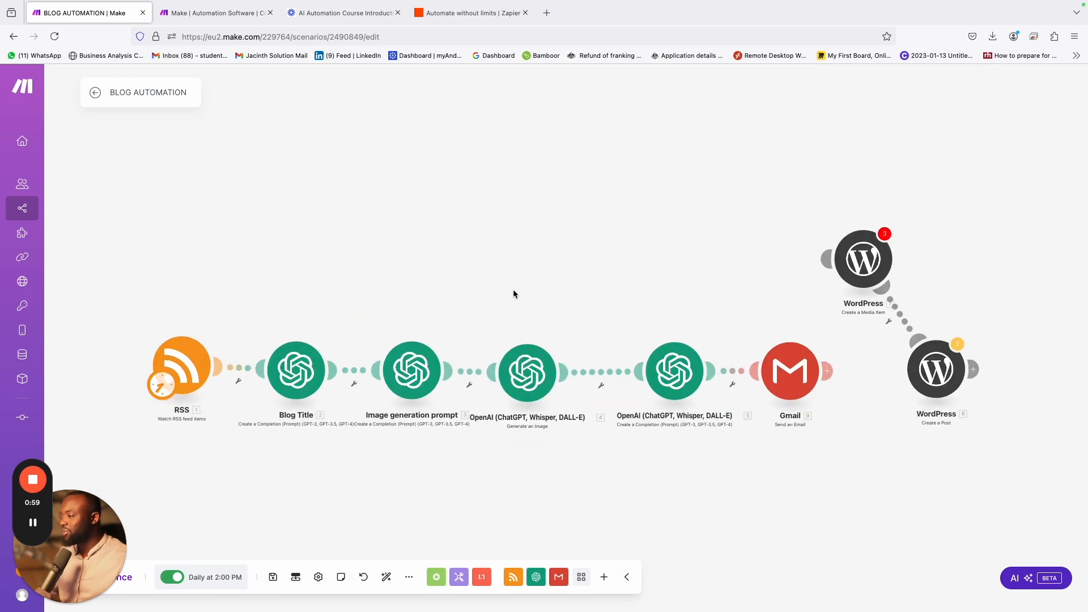
drag(440, 464, 442, 374)
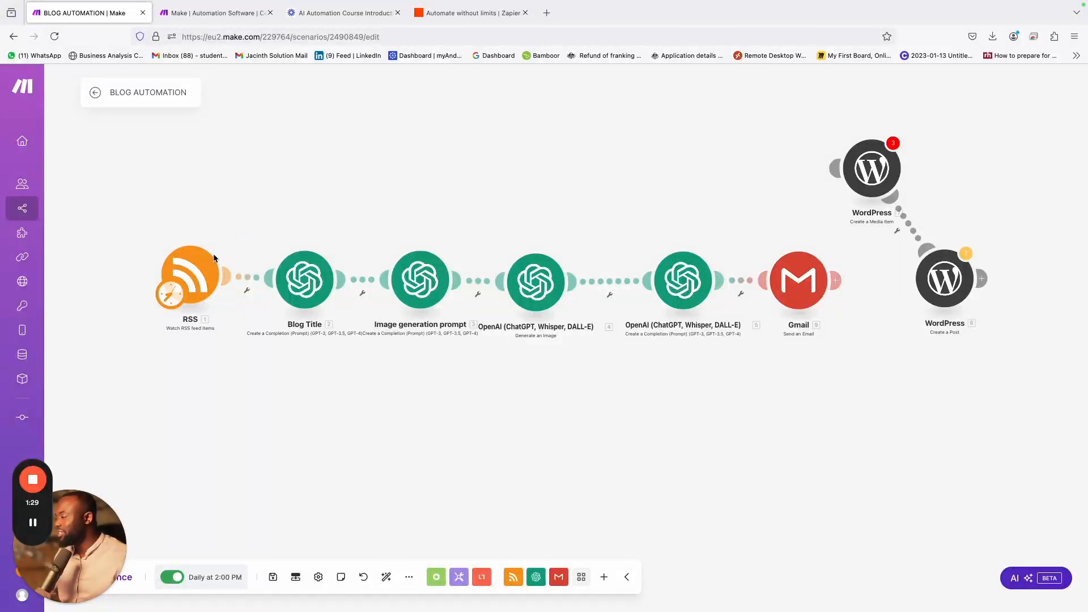
click(205, 268)
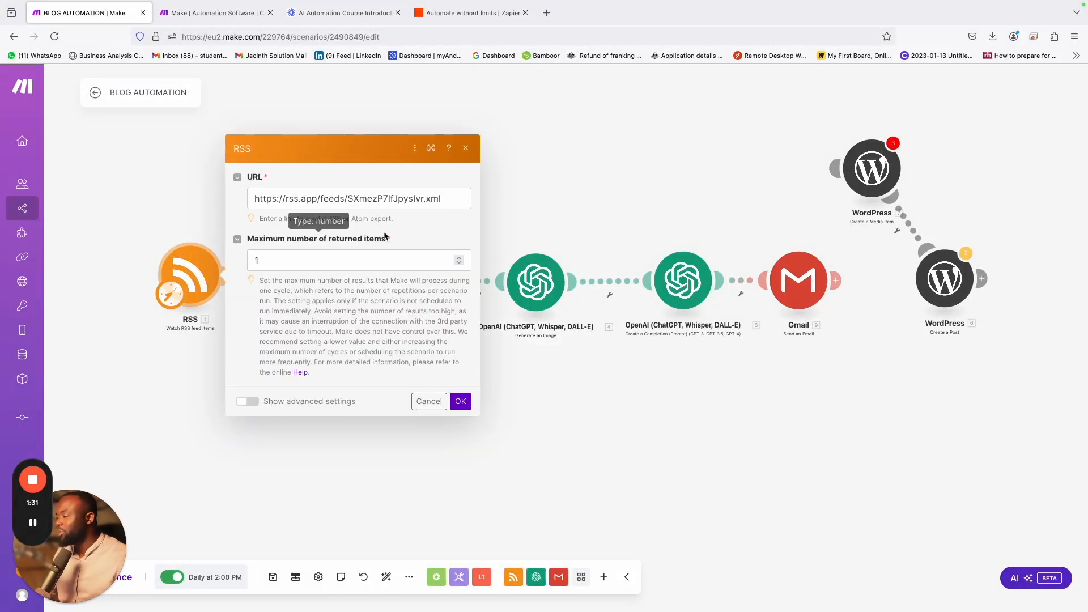
- Open rss.app in a new browser tab and go to its RSS Generator page
click(550, 16)
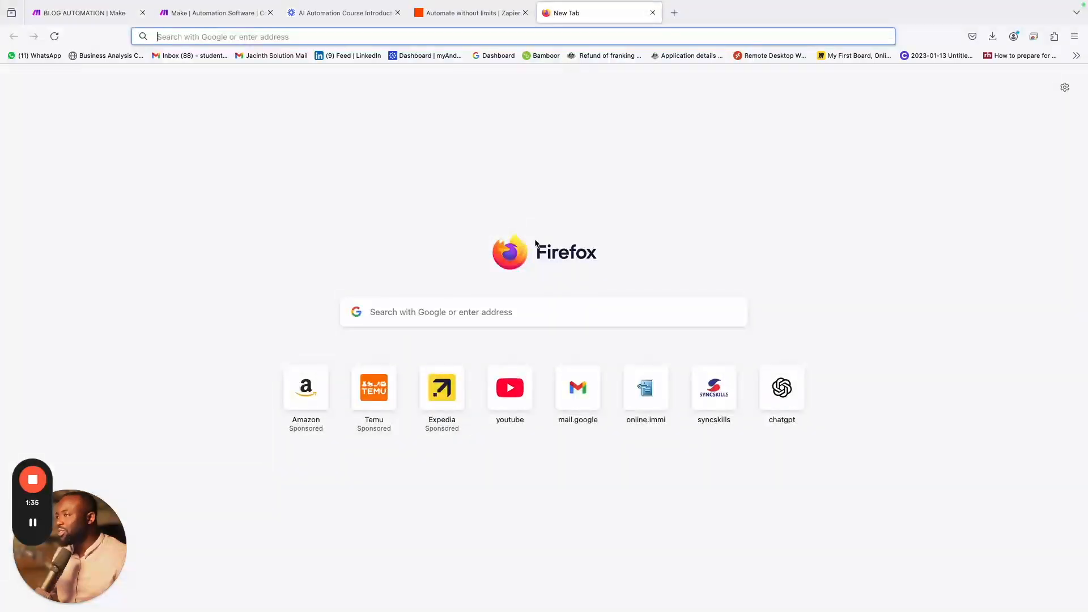
text(rss.app/)
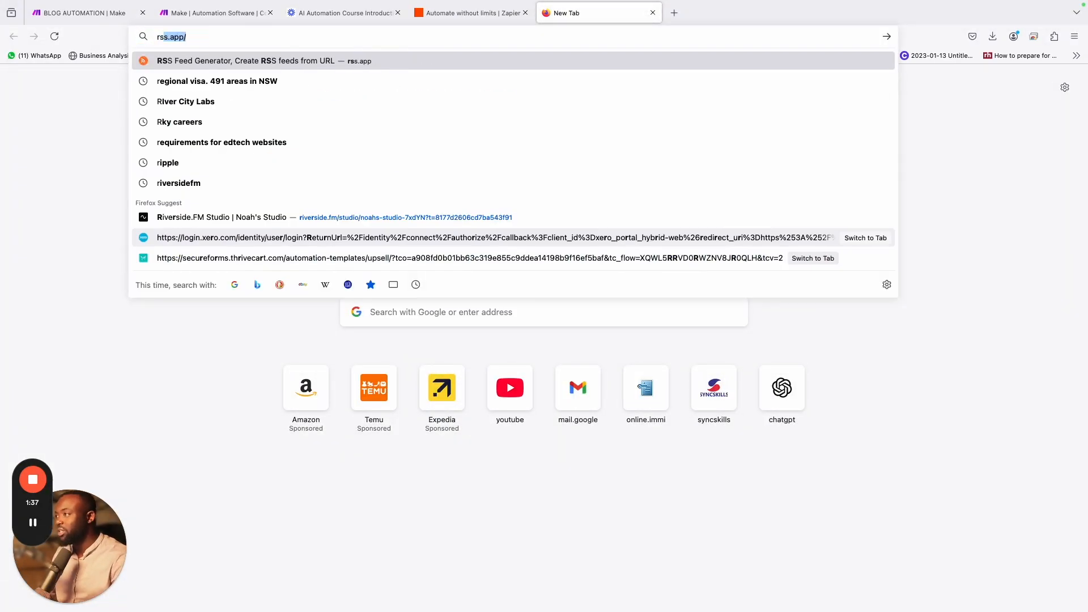
key(Return)
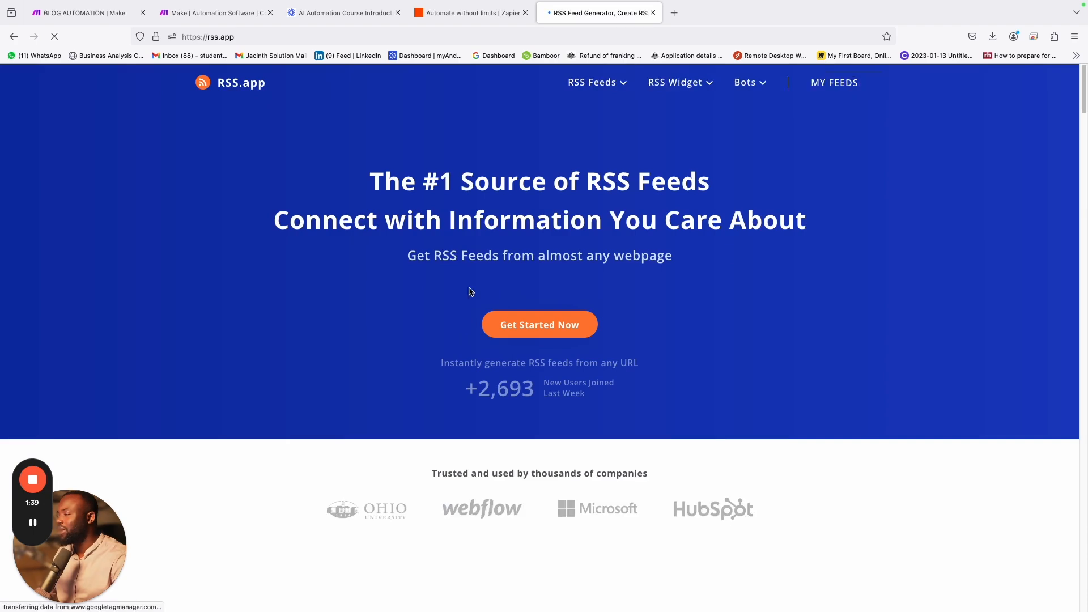
mouse_move(614, 93)
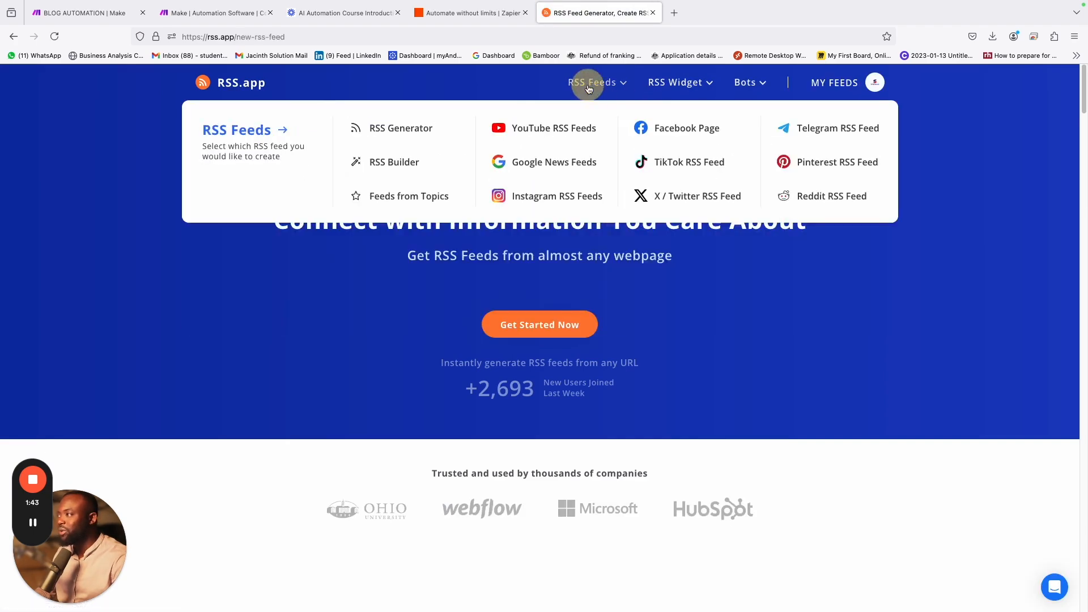
click(397, 128)
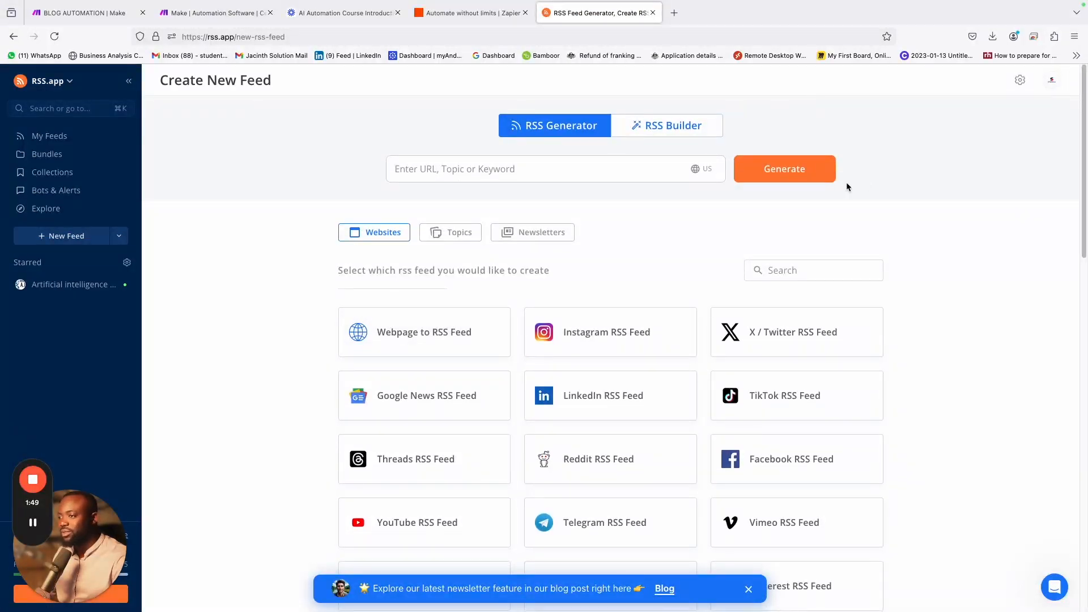
- View the existing Artificial intelligence - Google News feed and return to the page for creating a new feed
click(68, 135)
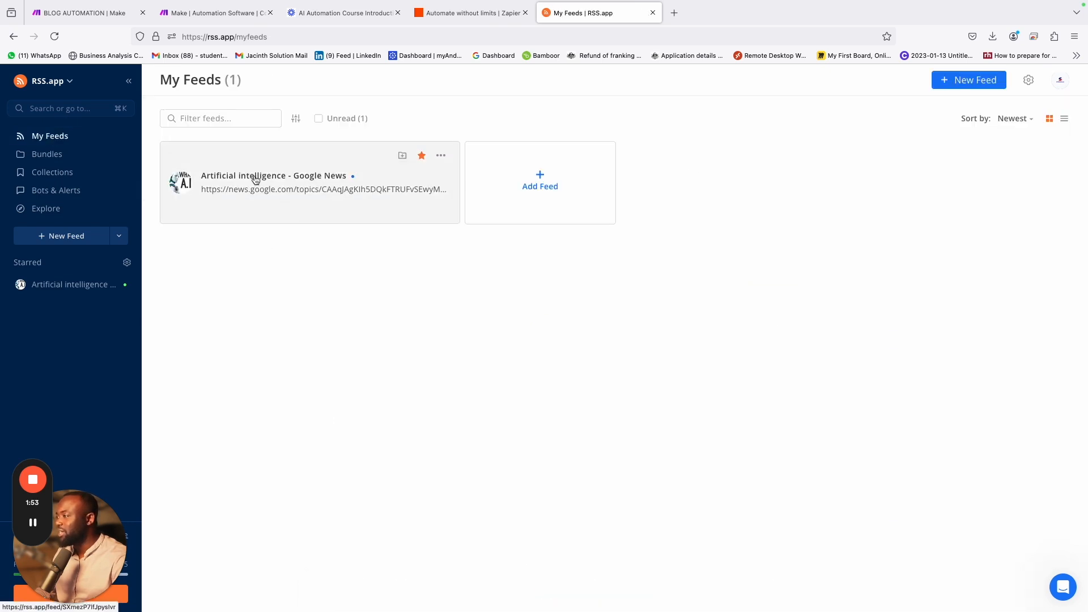
click(294, 175)
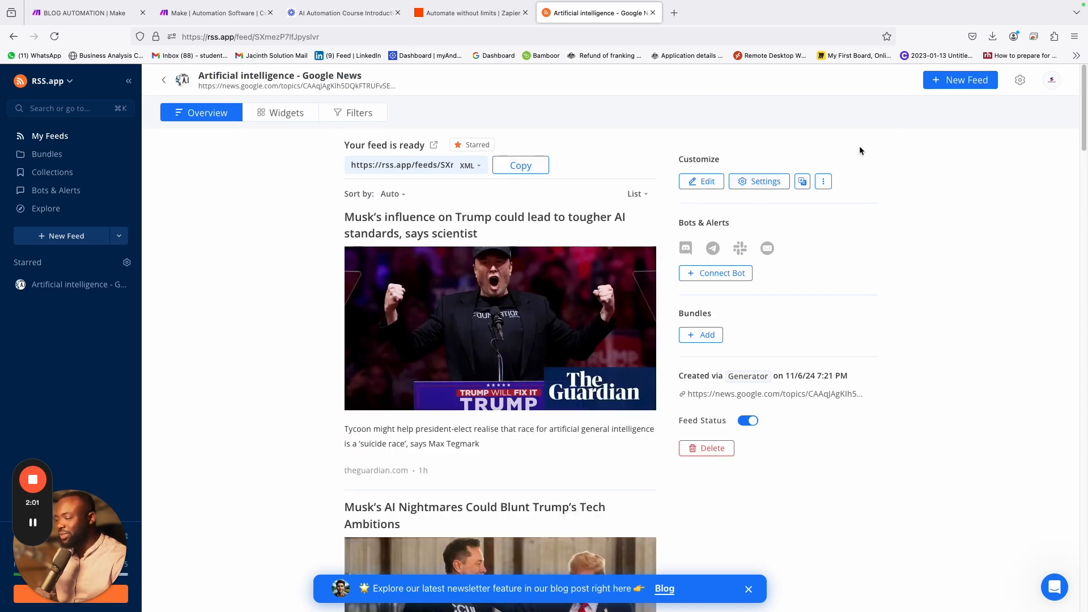
click(954, 86)
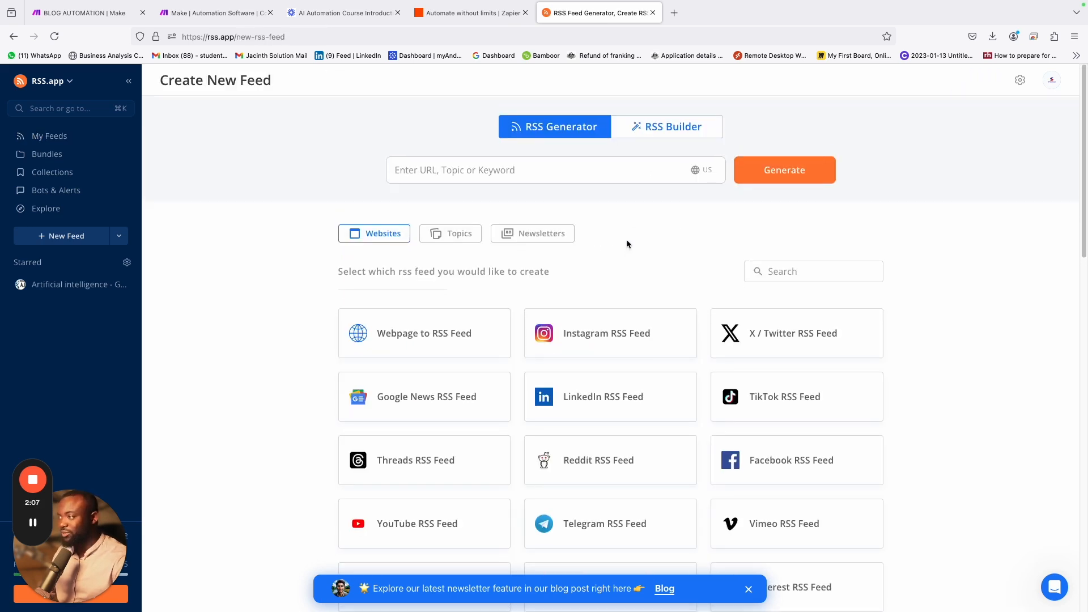
click(599, 170)
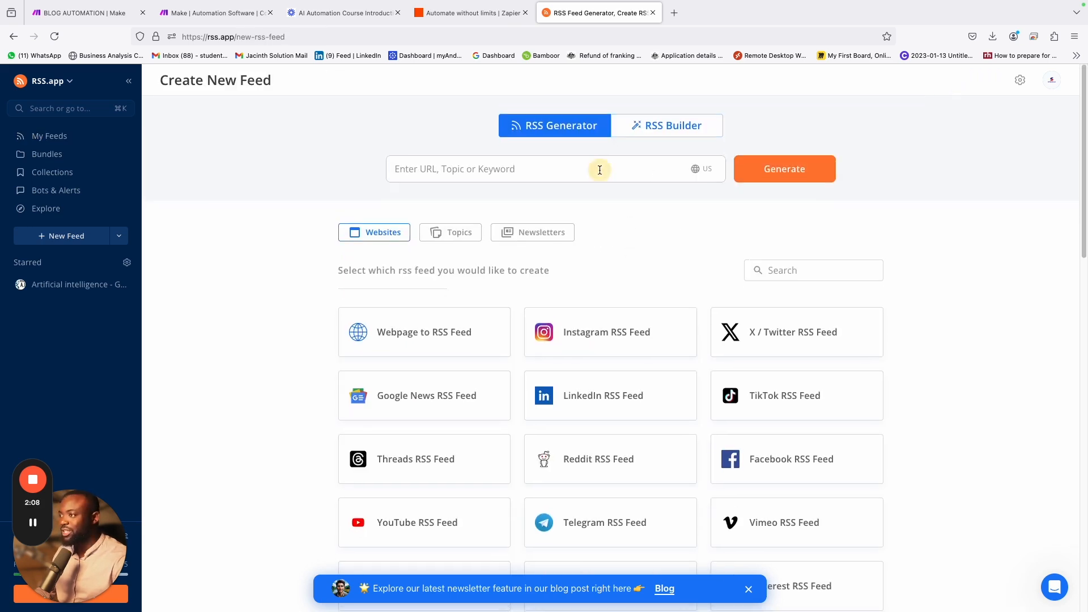
click(788, 117)
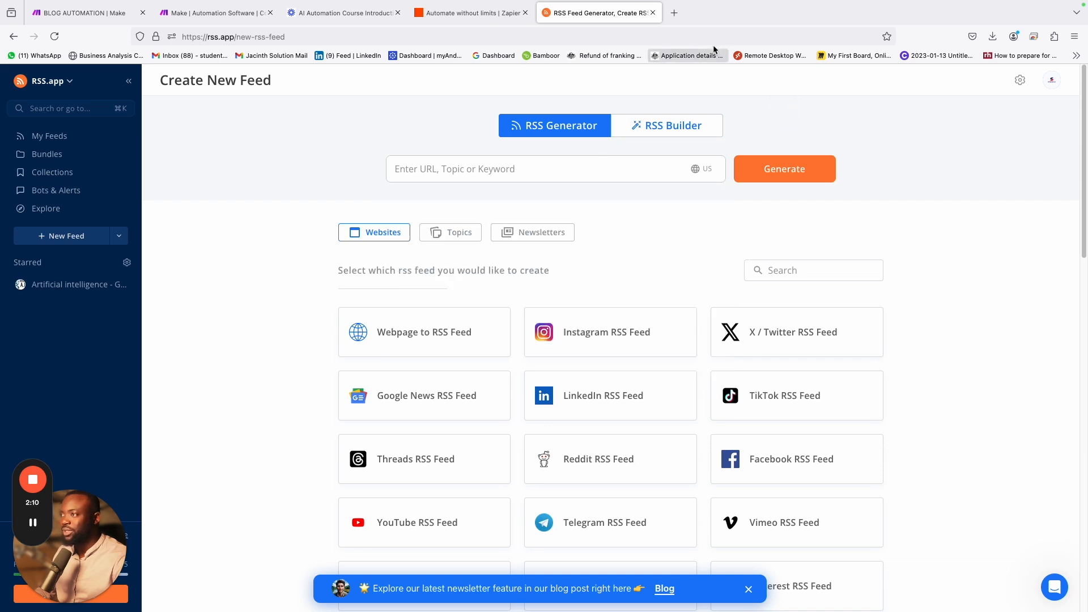
- Search the web for "immigration australia" in a new tab and open the Australian Department of Home Affairs site
click(672, 9)
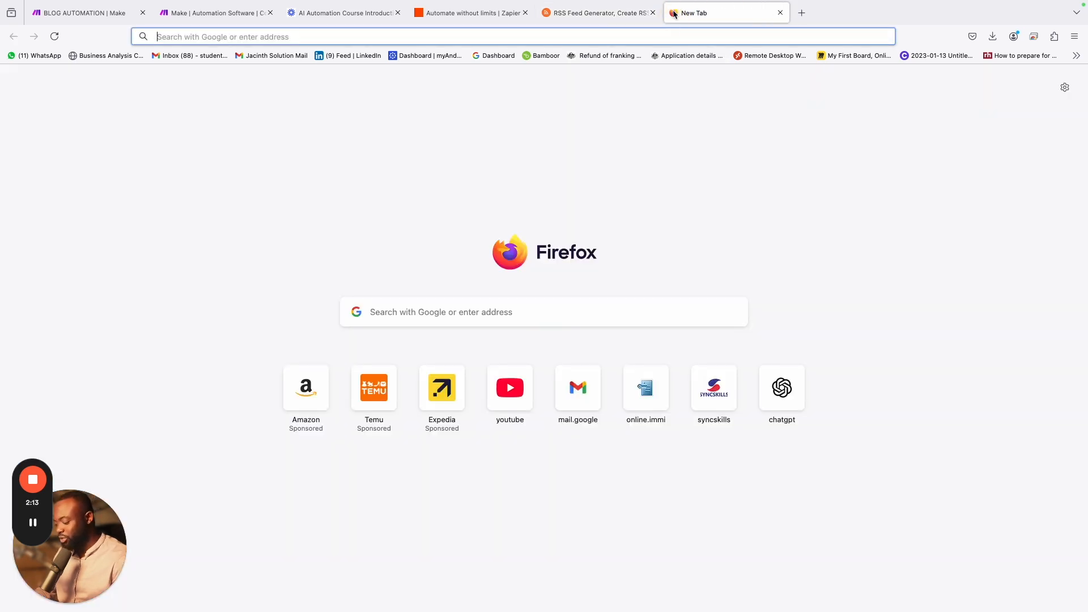
text(immigr)
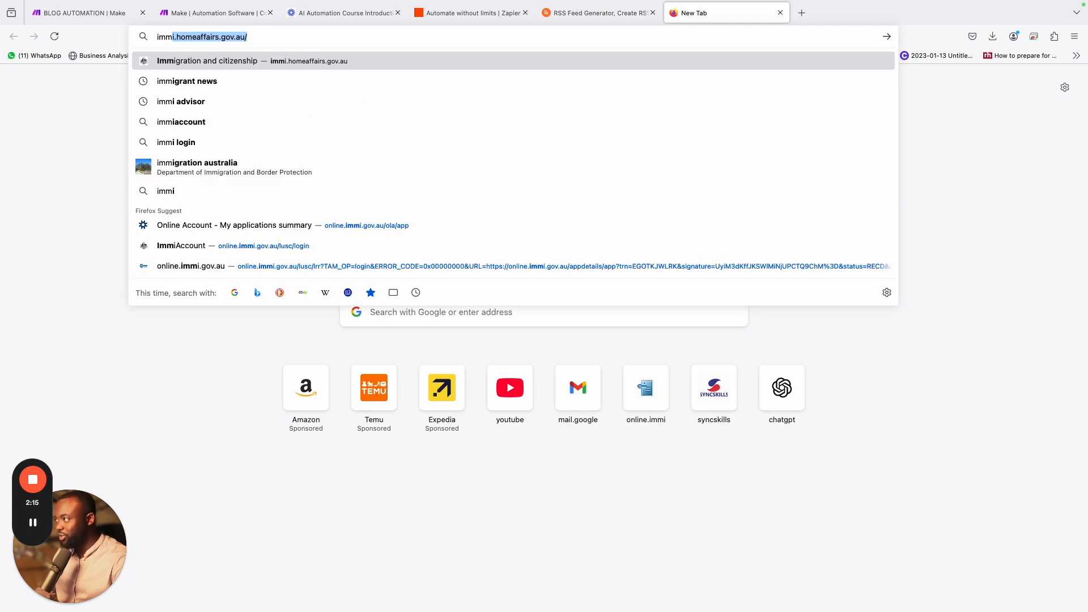
text(ation )
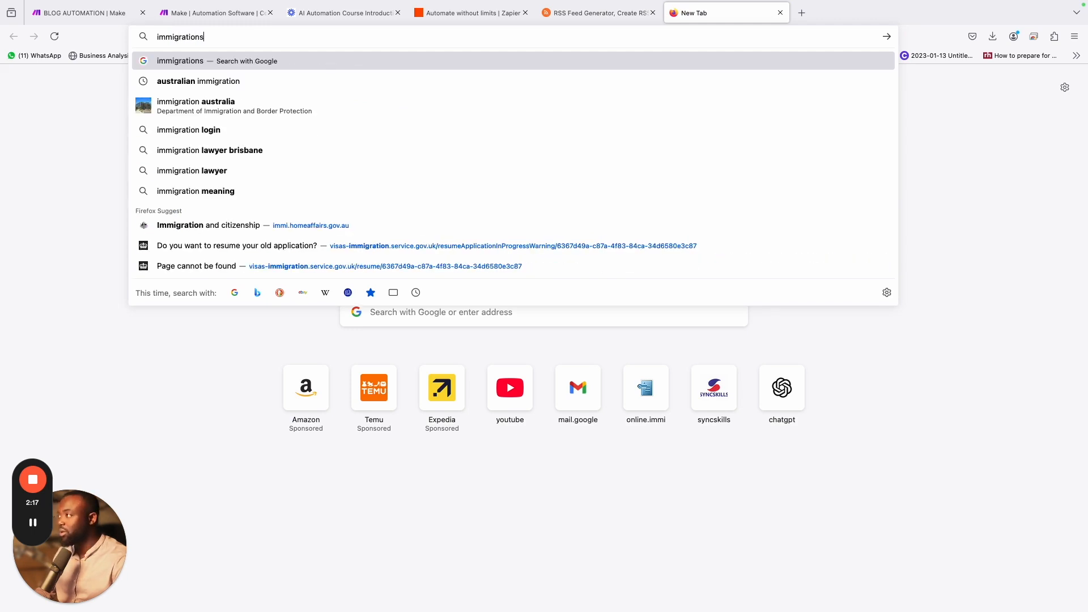
text(australia)
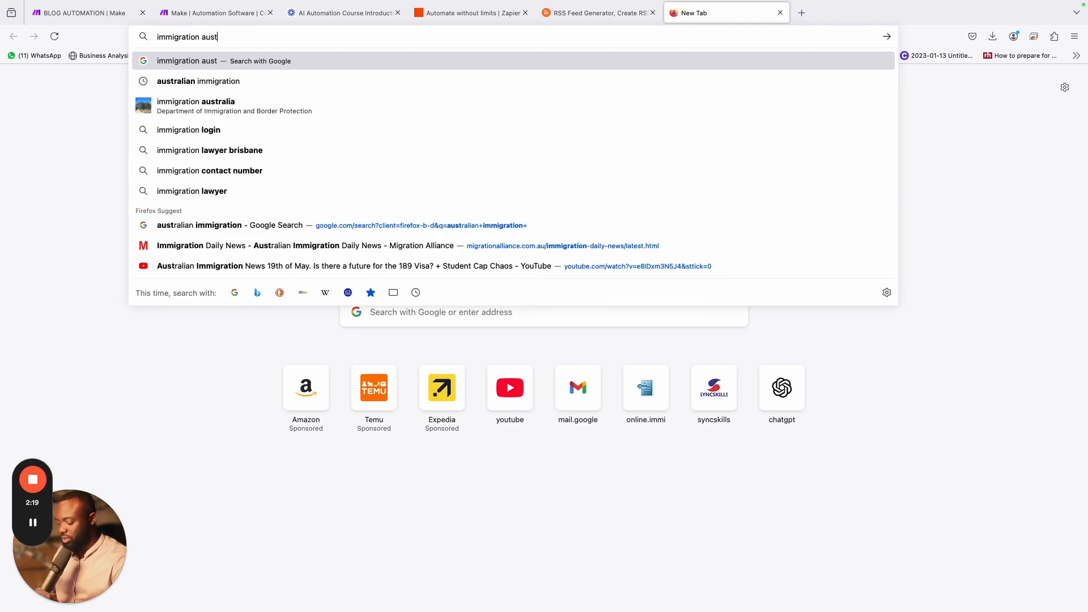
key(Return)
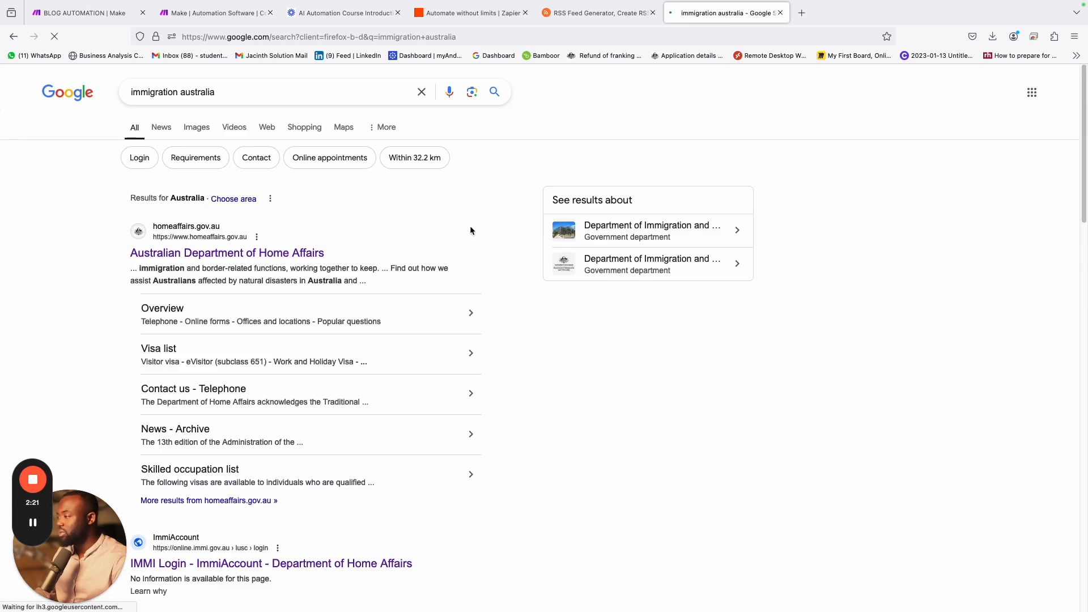
click(302, 253)
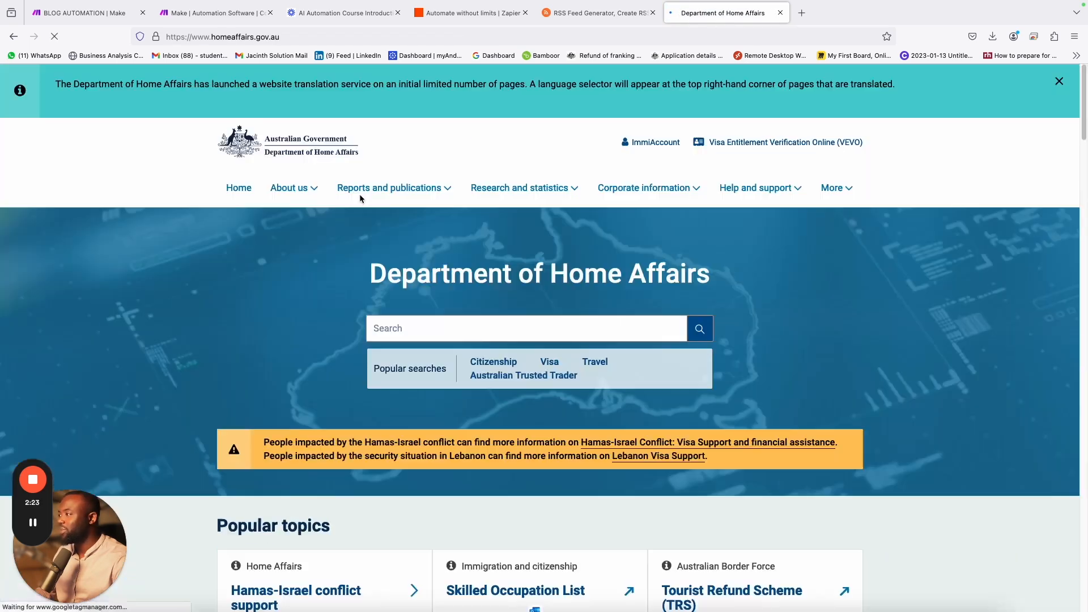
- Examine the Home Affairs homepage and its Reviews and inquiries page under Reports and publications
scroll(360, 194, down, 1)
scroll(360, 198, down, 12)
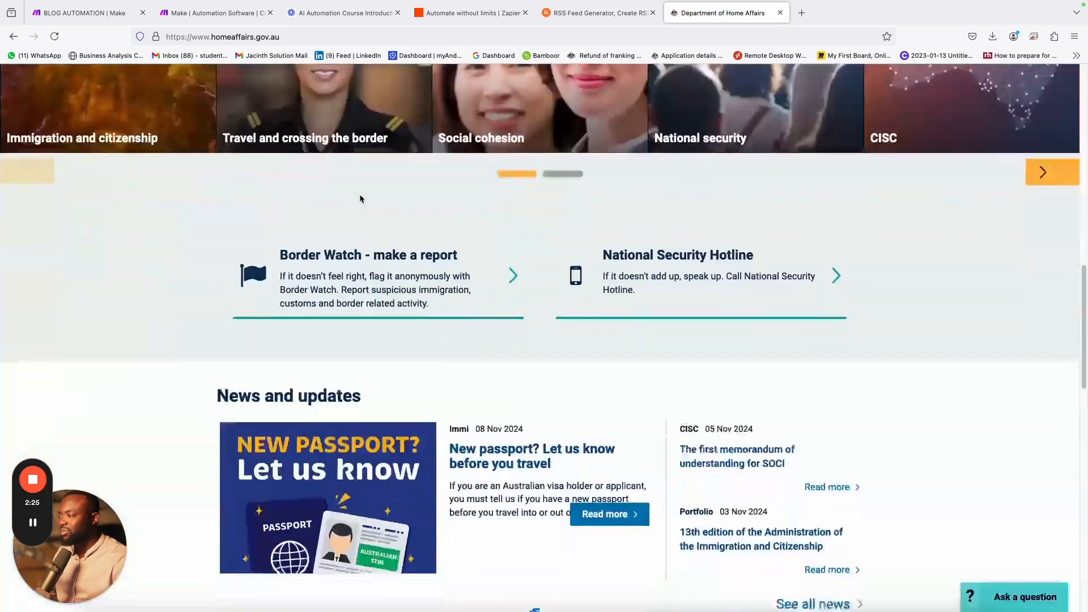
scroll(359, 198, up, 9)
scroll(360, 198, up, 4)
click(360, 193)
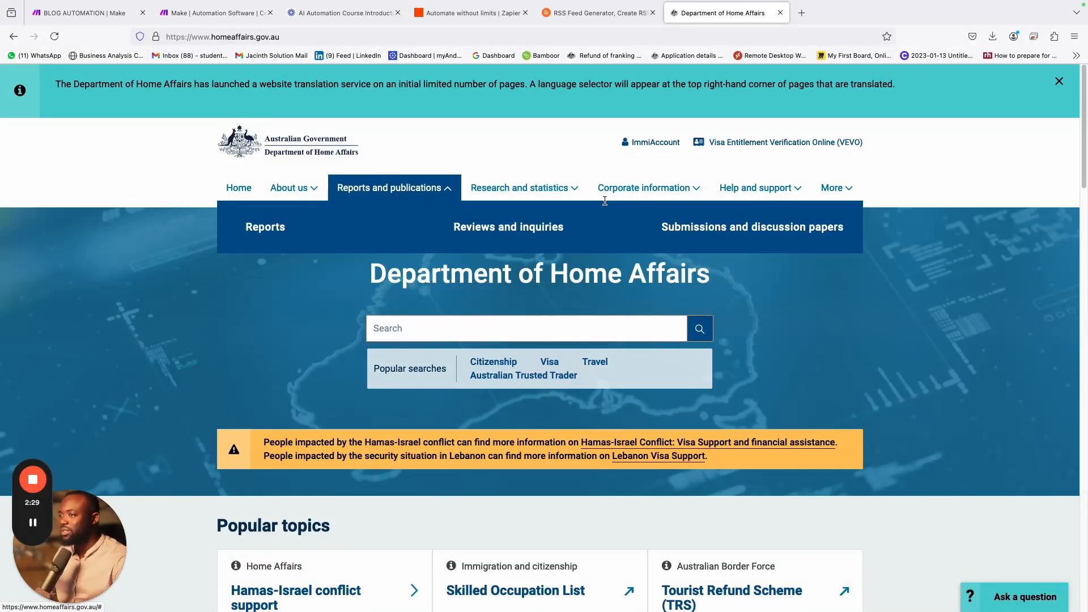
scroll(784, 296, down, 15)
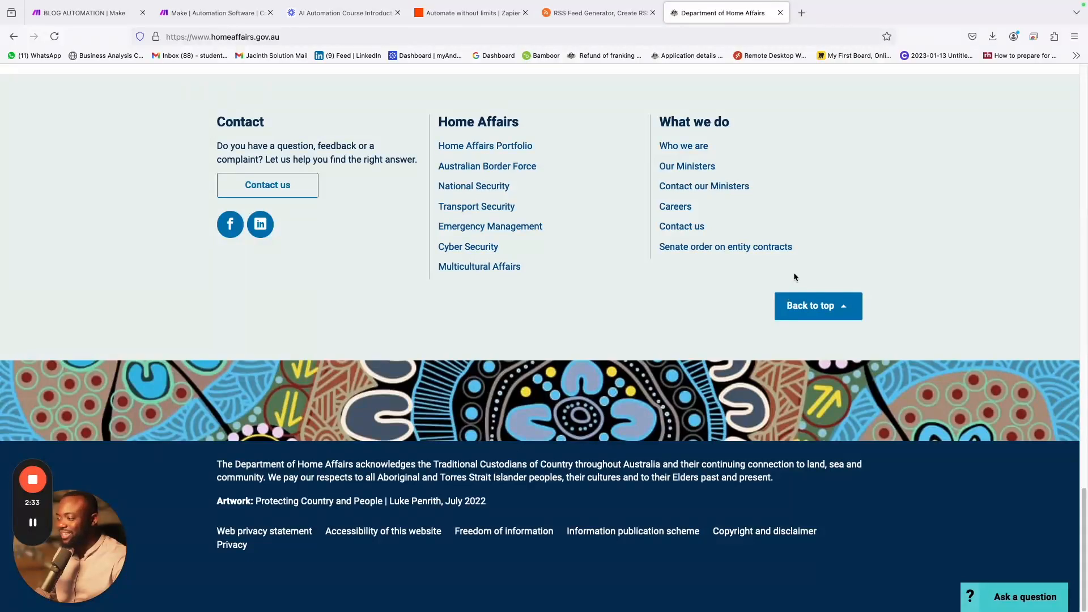
scroll(793, 275, up, 15)
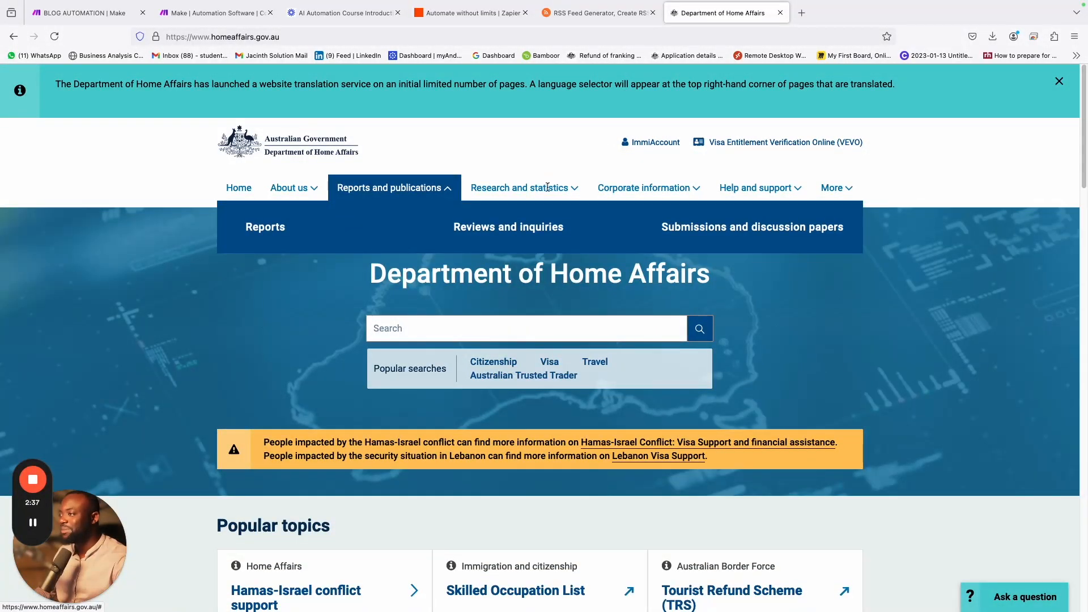
click(519, 227)
scroll(551, 279, down, 15)
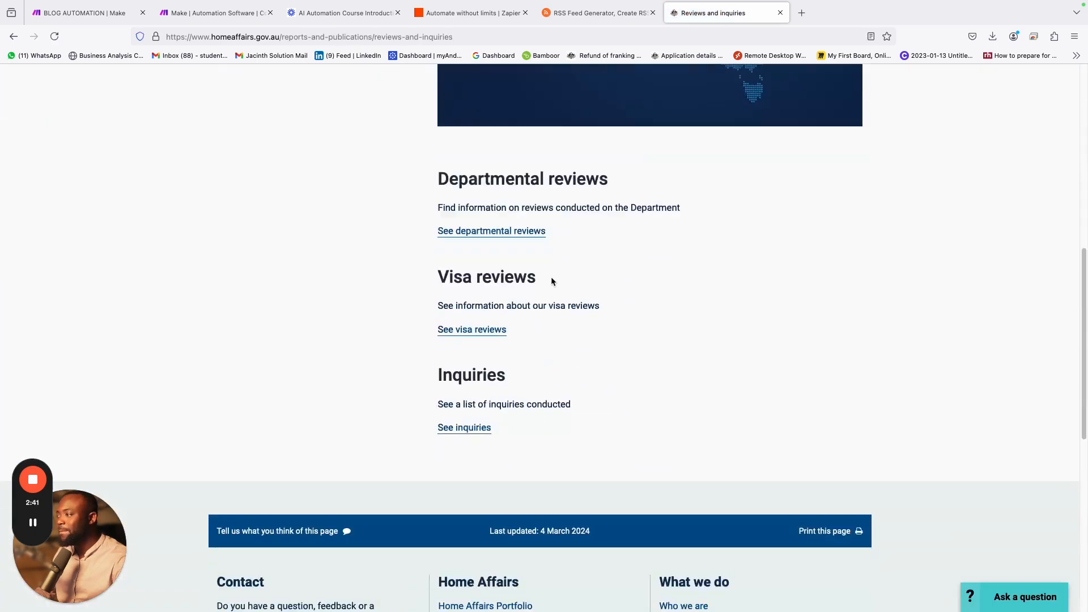
scroll(551, 279, up, 15)
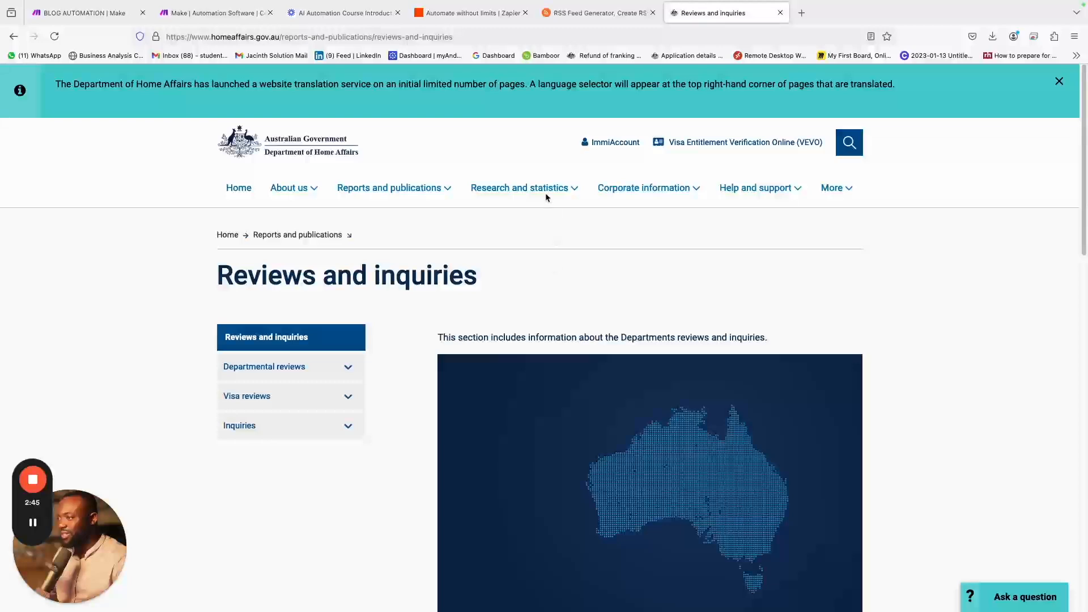
- Search the web for "google news" in another new tab and open the Google News site to browse its stories
click(615, 15)
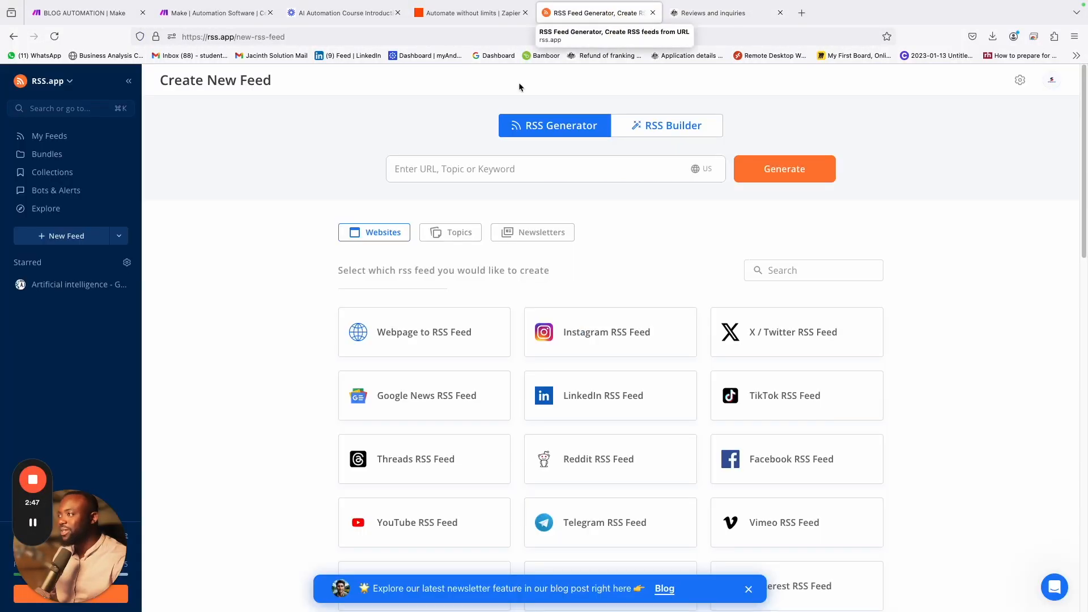
click(801, 14)
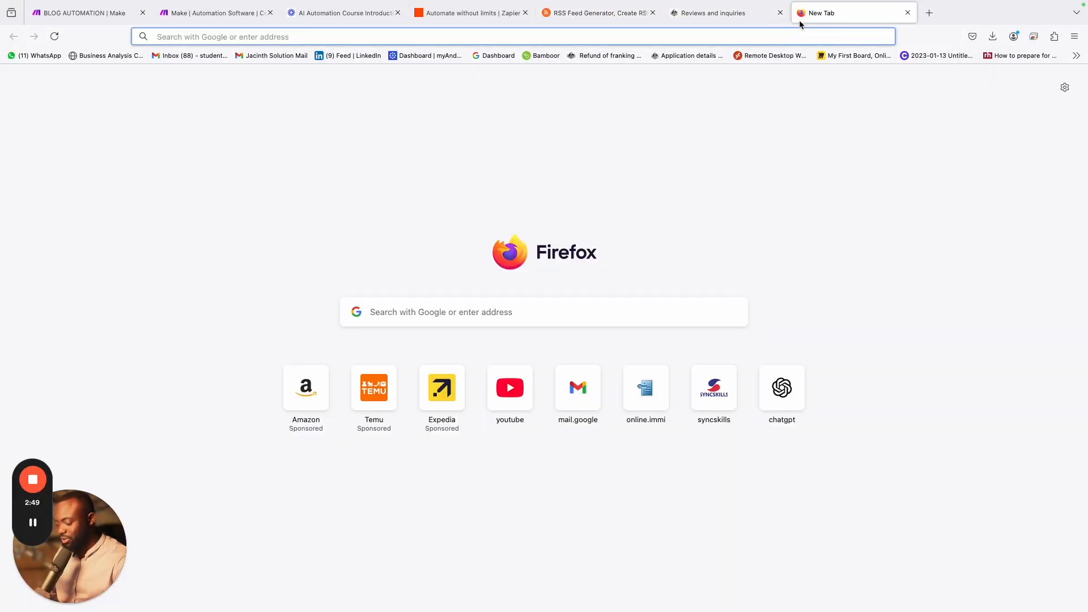
text(google n)
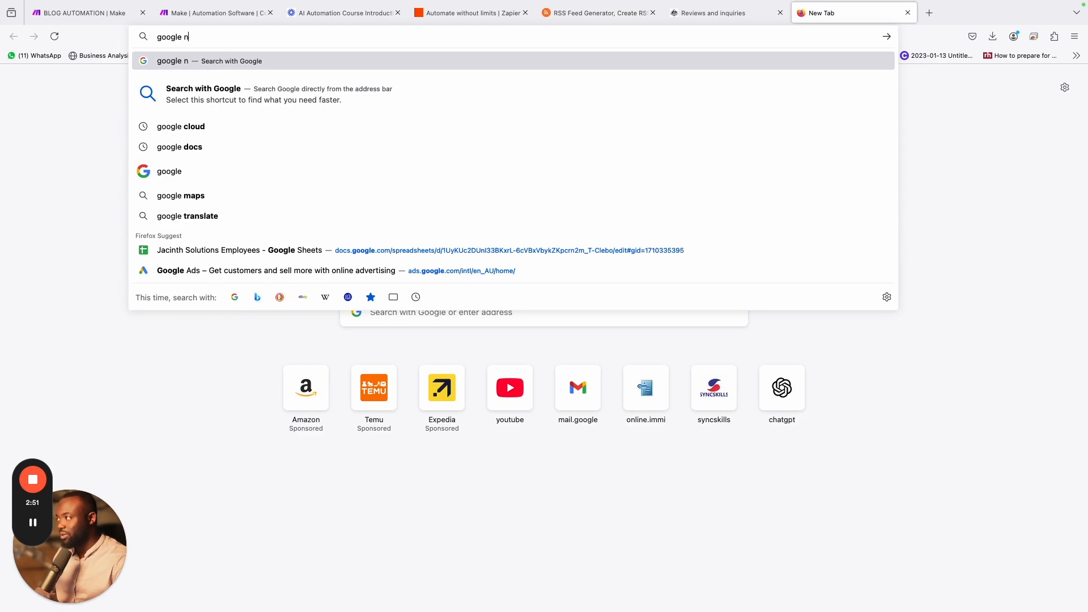
text(ews)
key(Return)
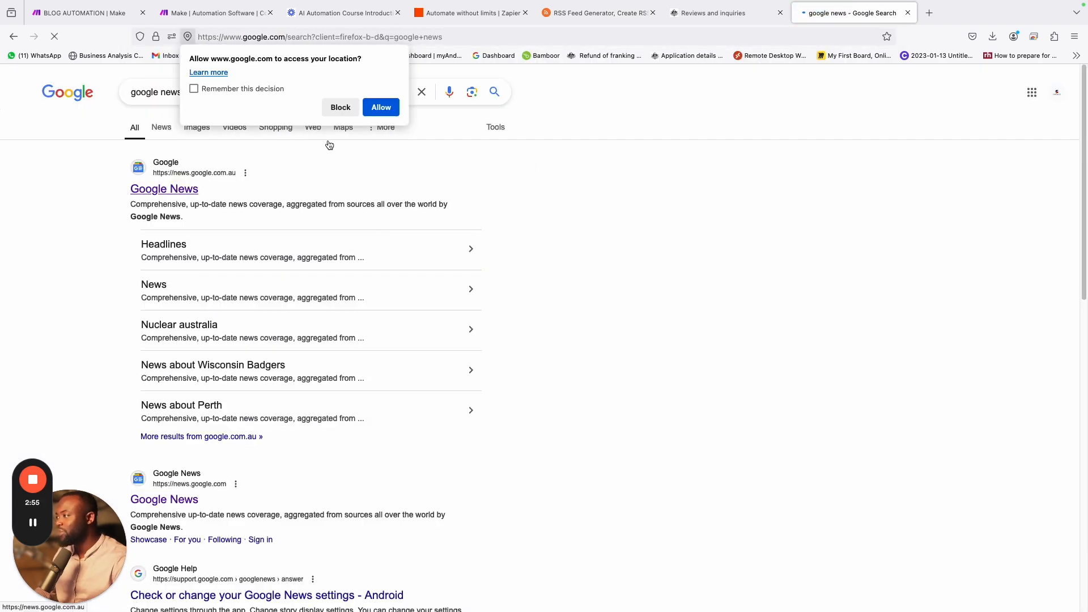
click(193, 189)
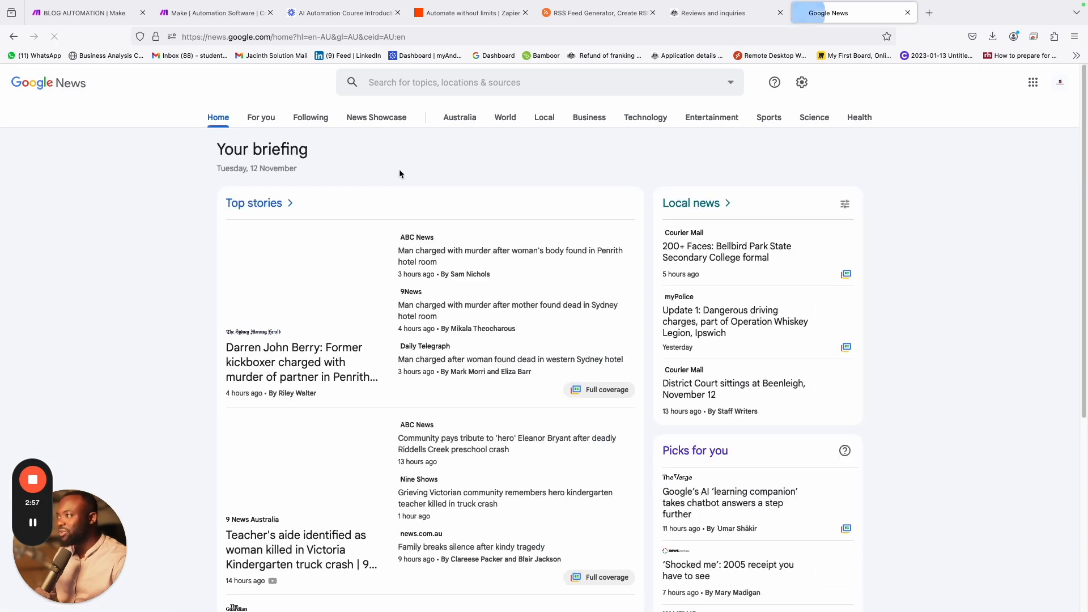
scroll(414, 239, down, 1)
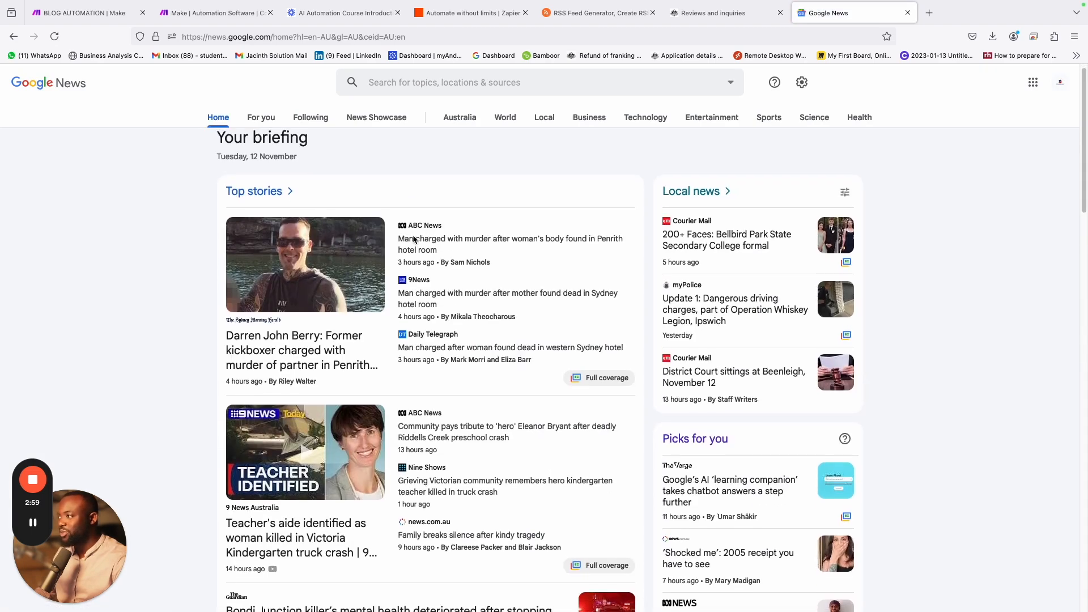
scroll(414, 239, down, 3)
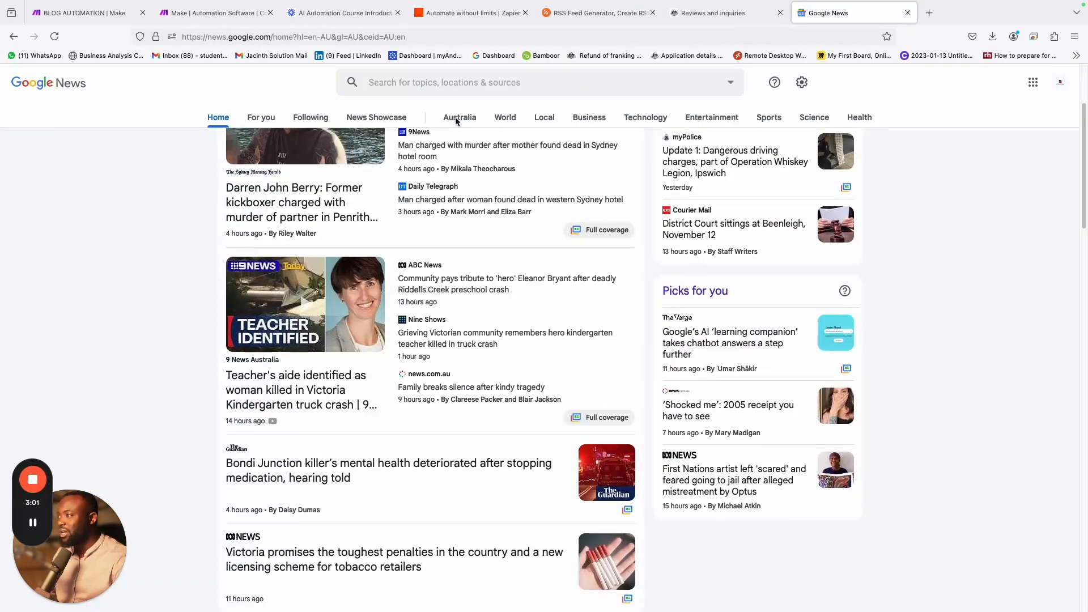
- Open the Australia topic in Google News and copy its page address
click(456, 120)
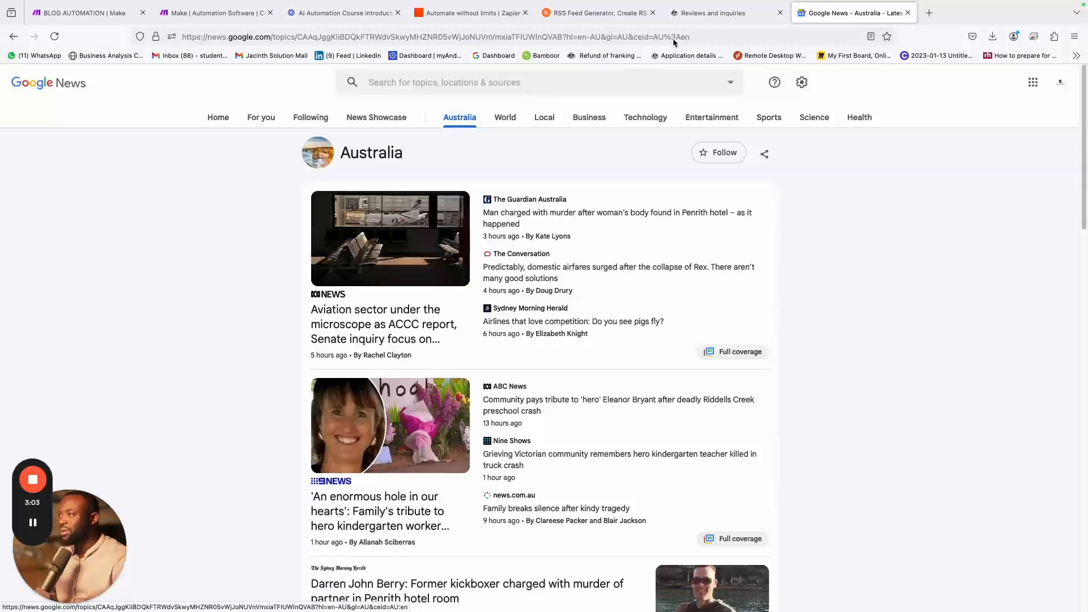
click(691, 38)
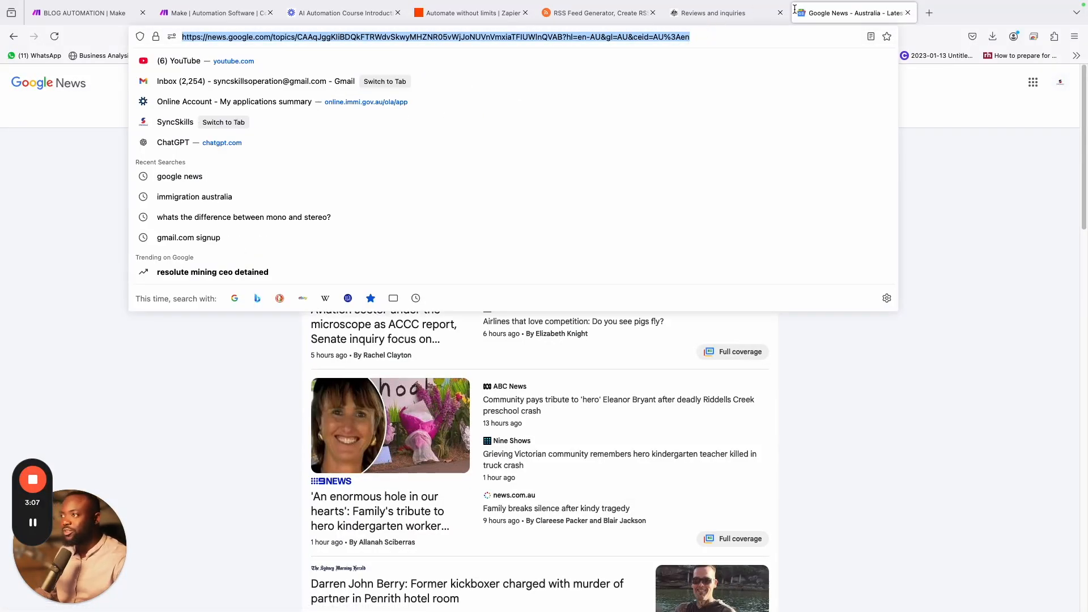
click(562, 14)
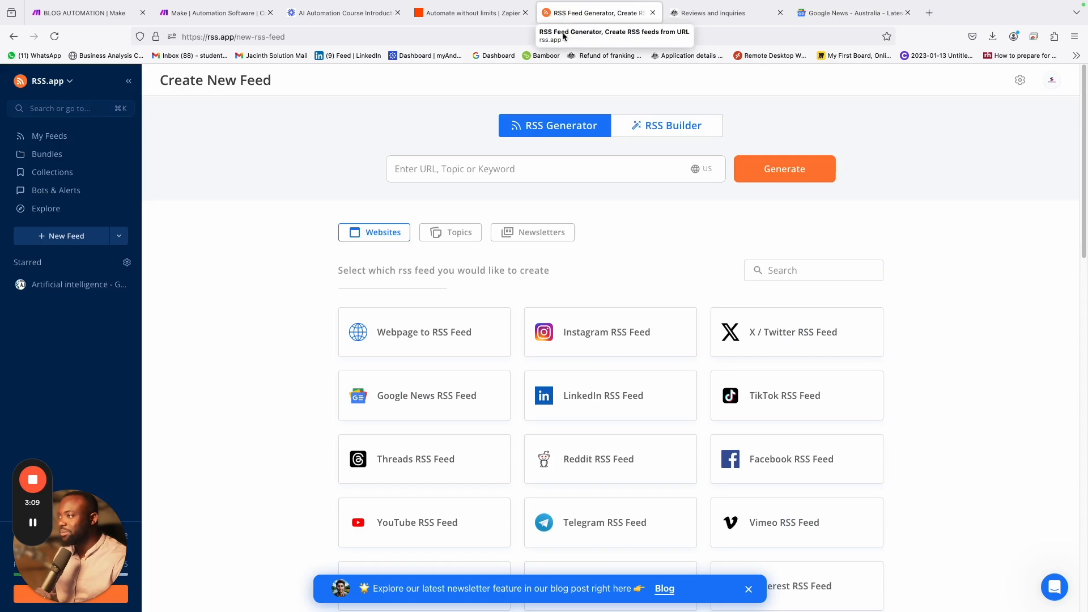
click(831, 12)
click(684, 38)
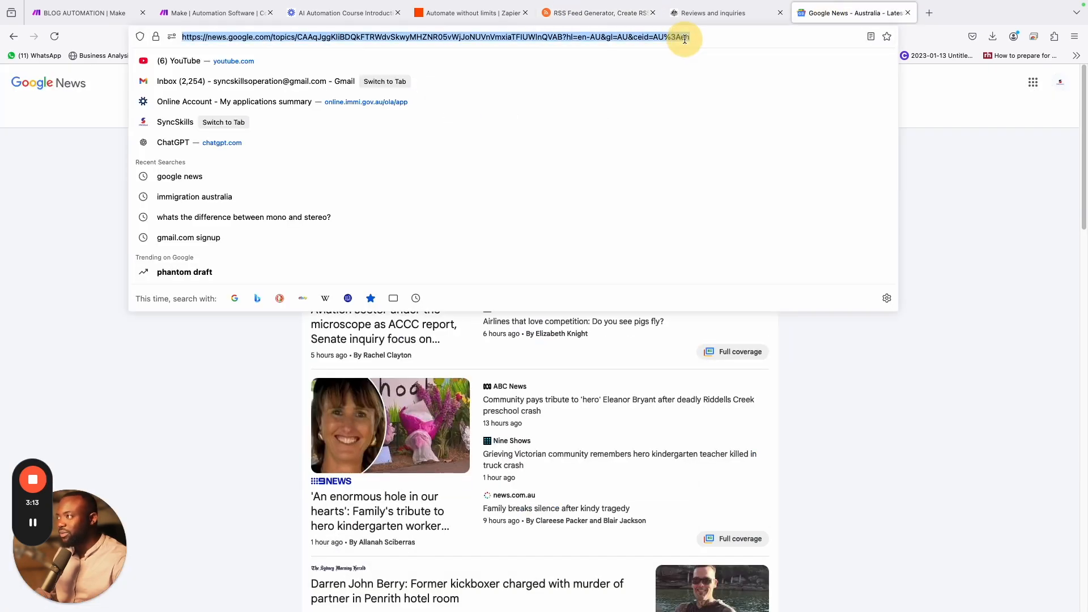
- Generate a new RSS feed in rss.app from the copied Google News Australia address
click(574, 14)
click(536, 163)
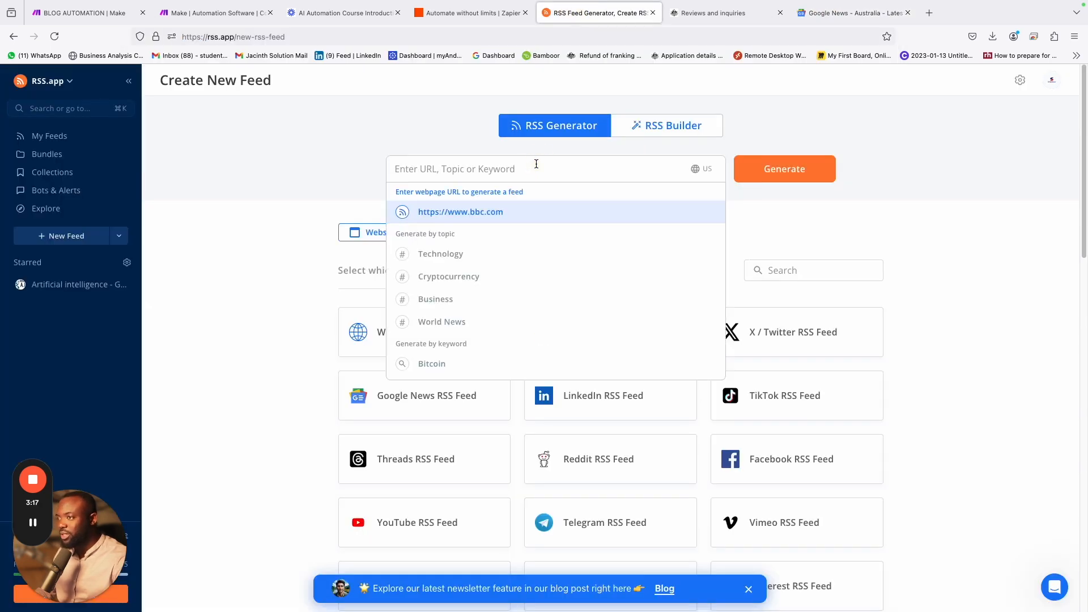
key(super+v)
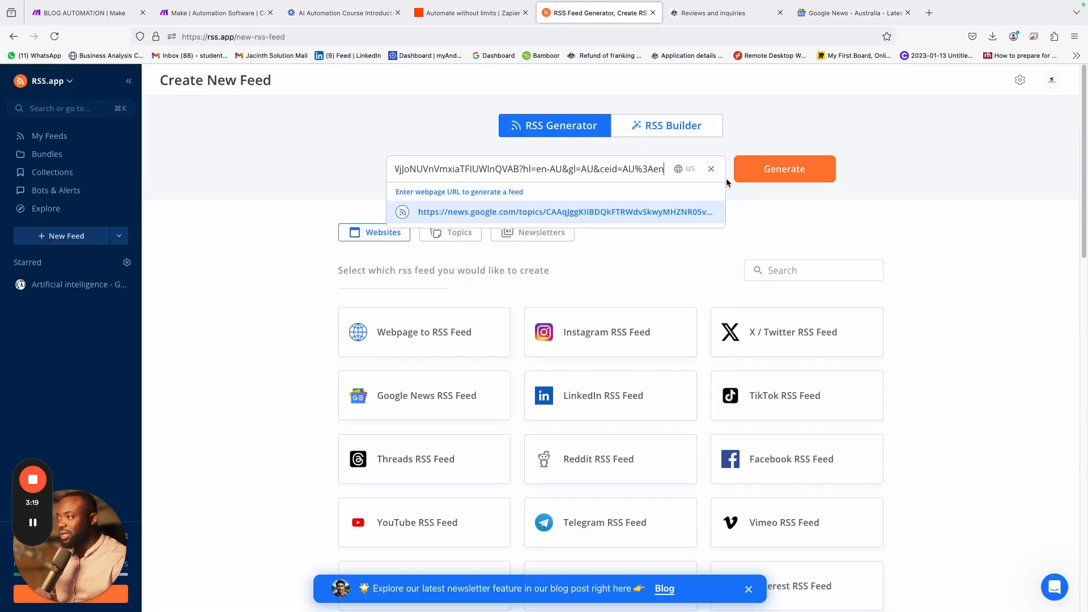
click(759, 172)
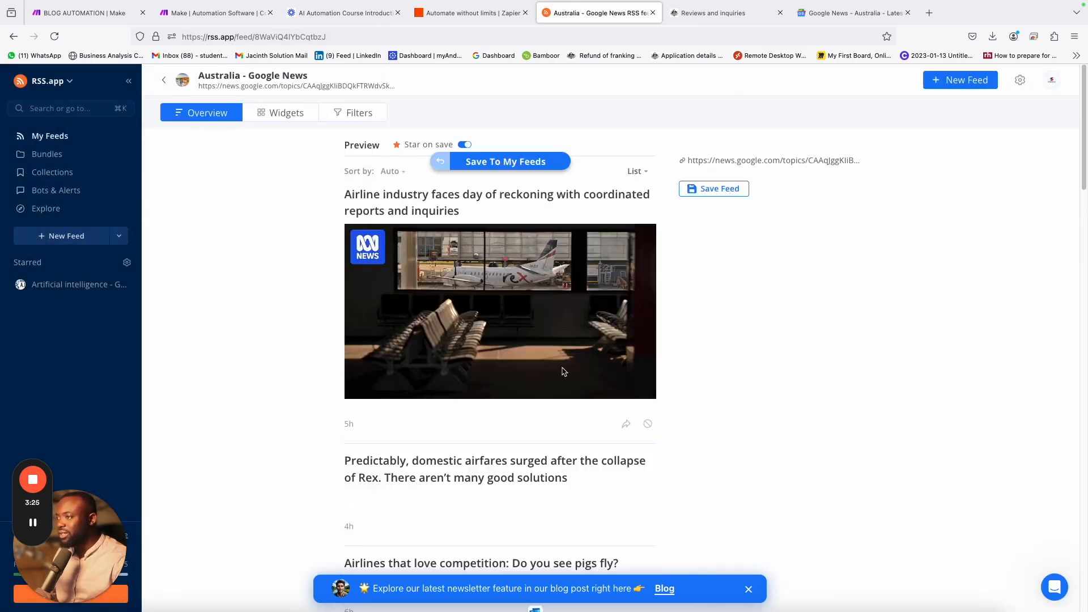
- Compare the articles in the generated Australia feed preview with the stories on the Google News Australia page
scroll(562, 371, down, 10)
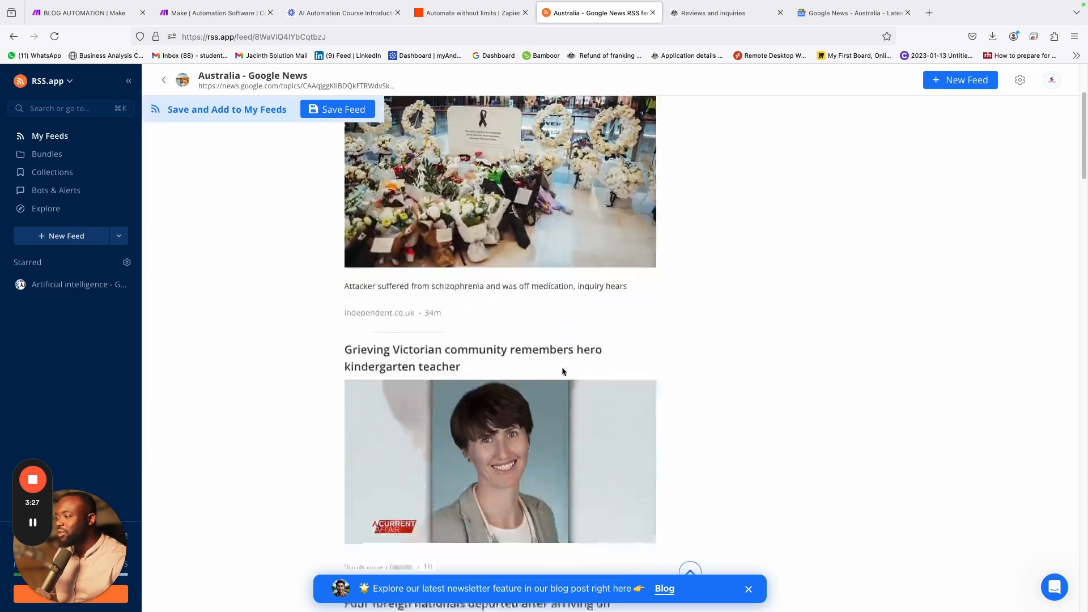
scroll(564, 371, down, 20)
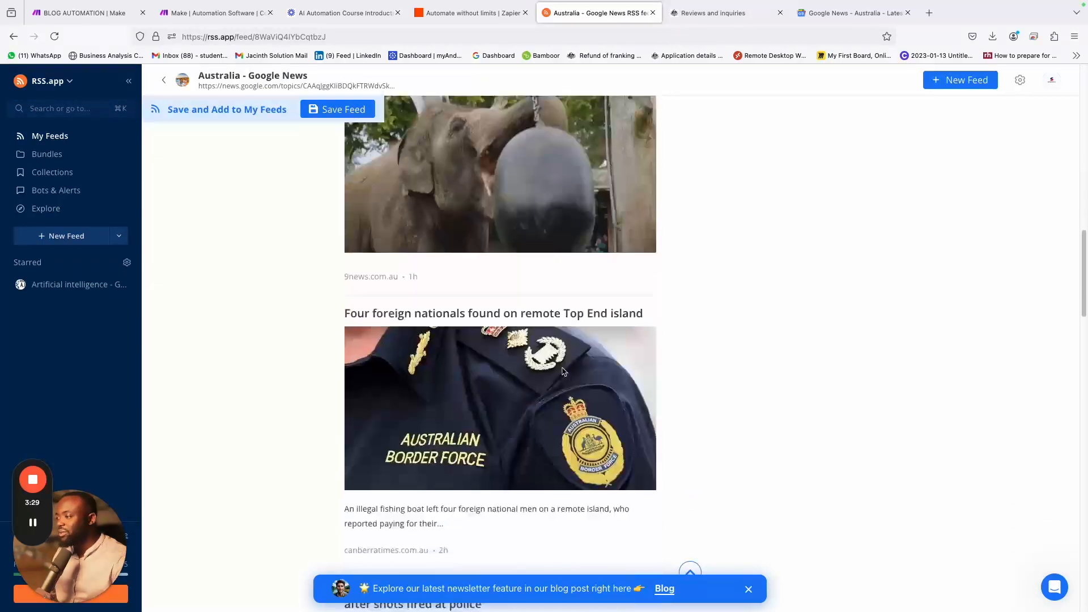
scroll(562, 371, down, 10)
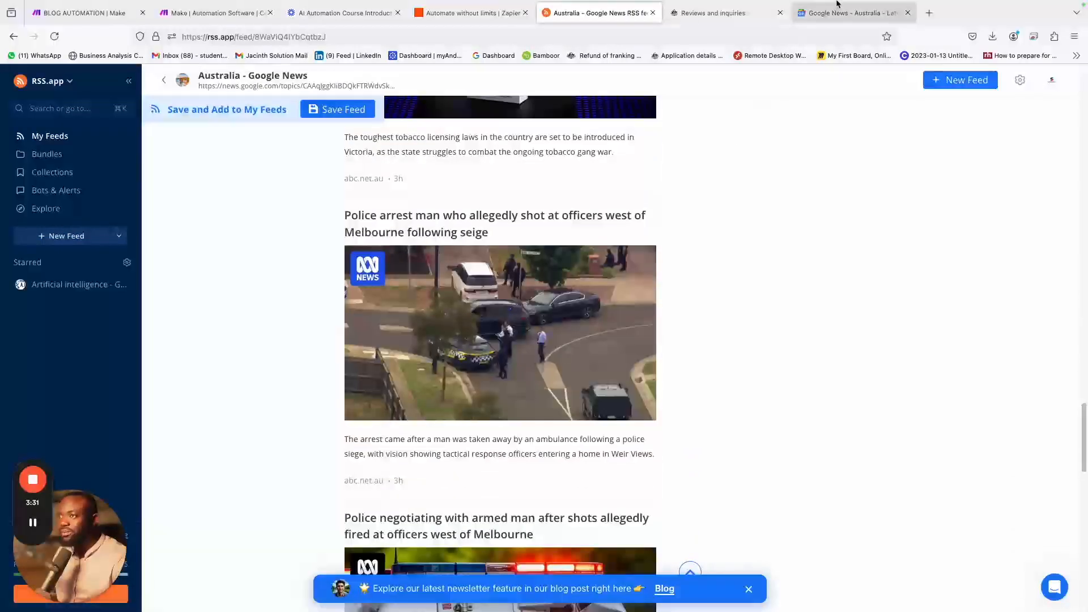
click(842, 17)
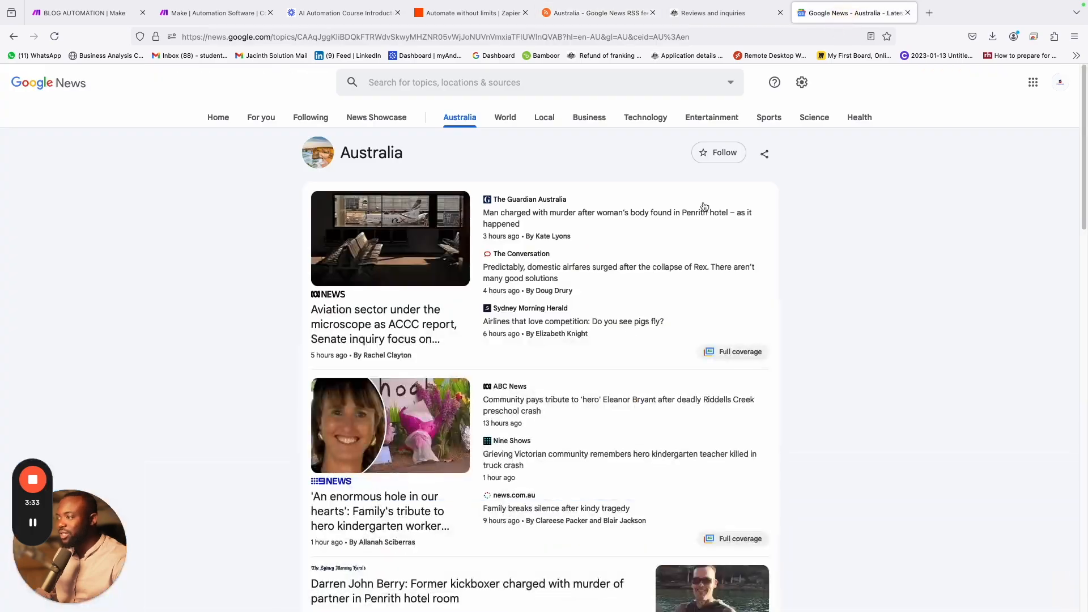
scroll(622, 343, down, 15)
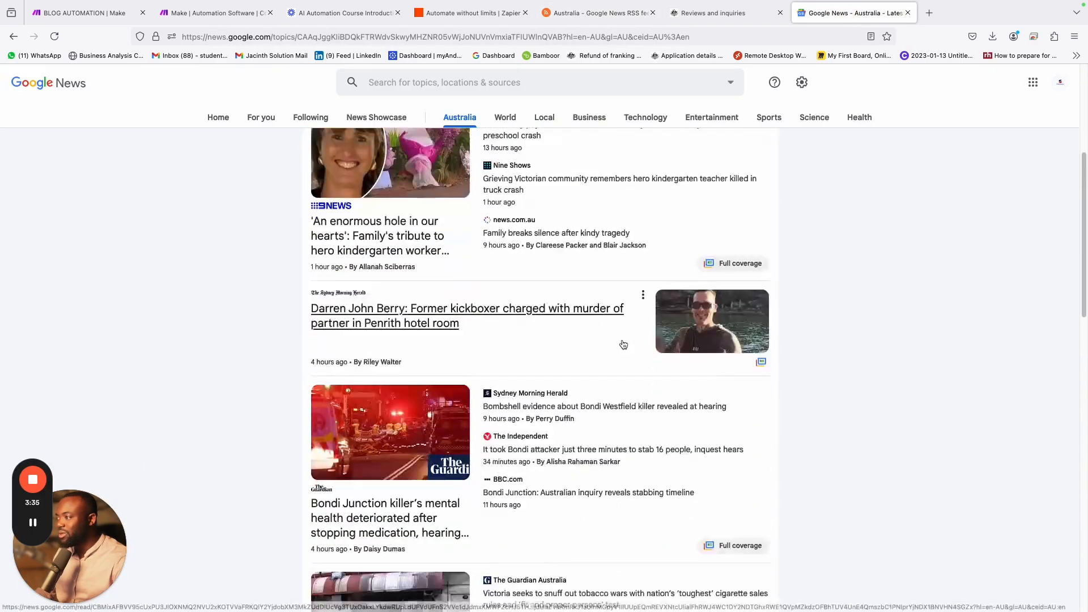
scroll(622, 343, down, 5)
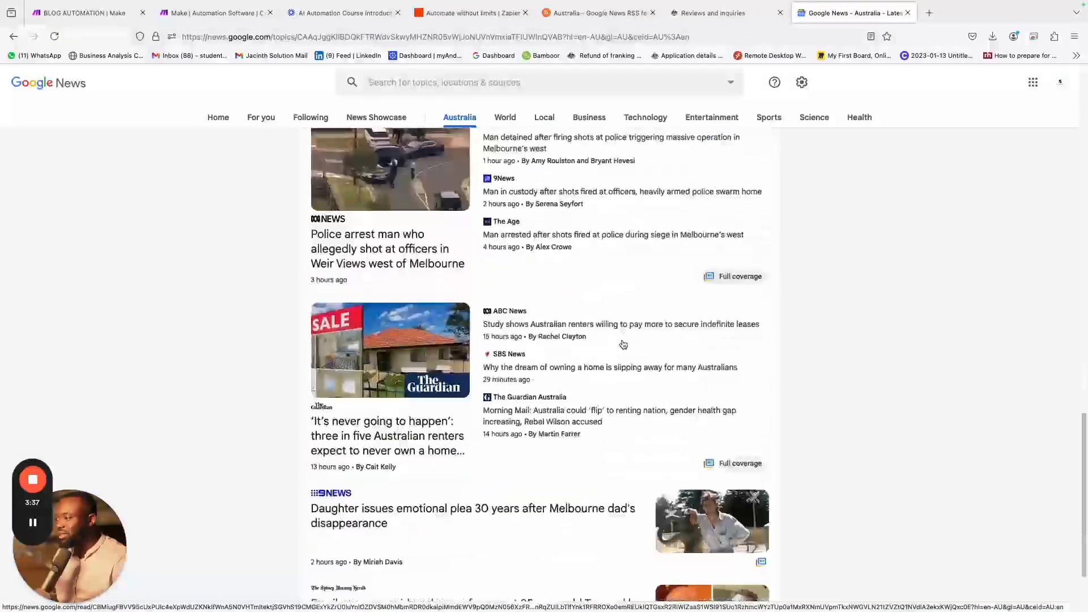
scroll(622, 343, up, 15)
scroll(622, 342, up, 6)
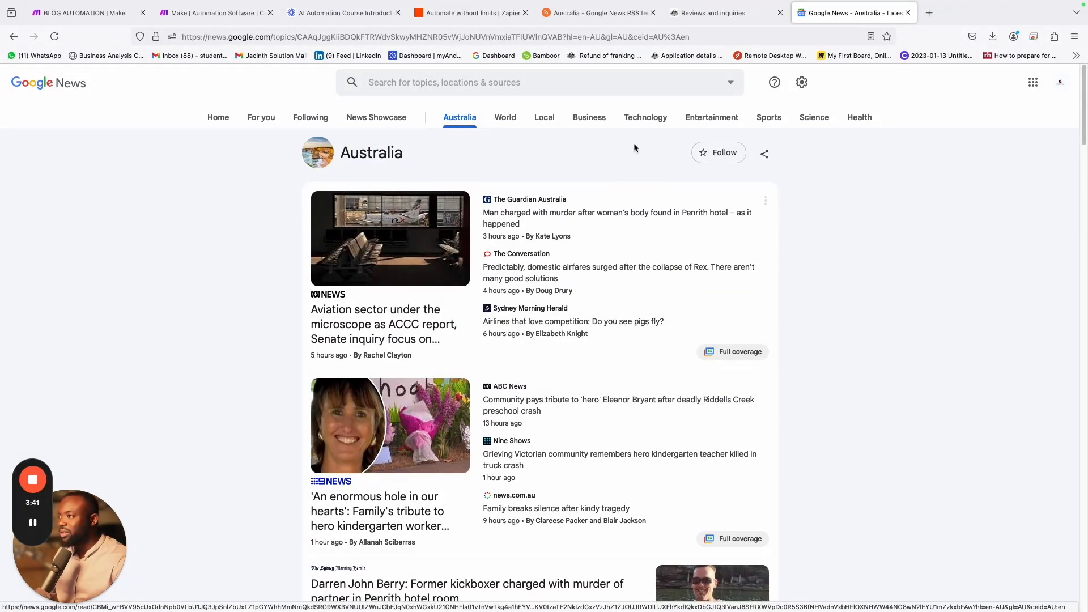
click(618, 17)
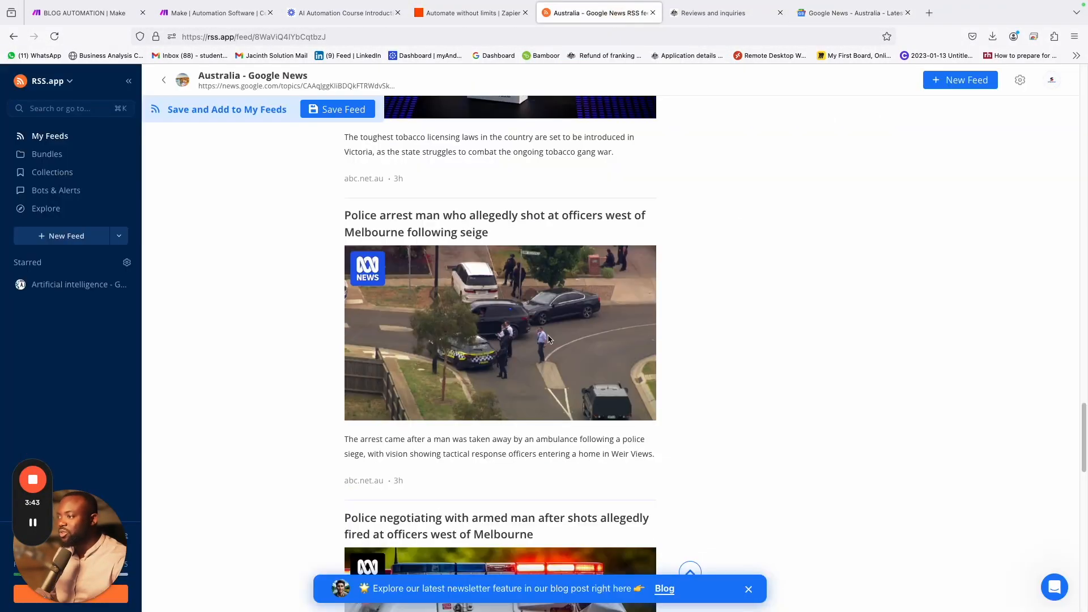
scroll(547, 337, up, 3)
scroll(503, 306, down, 7)
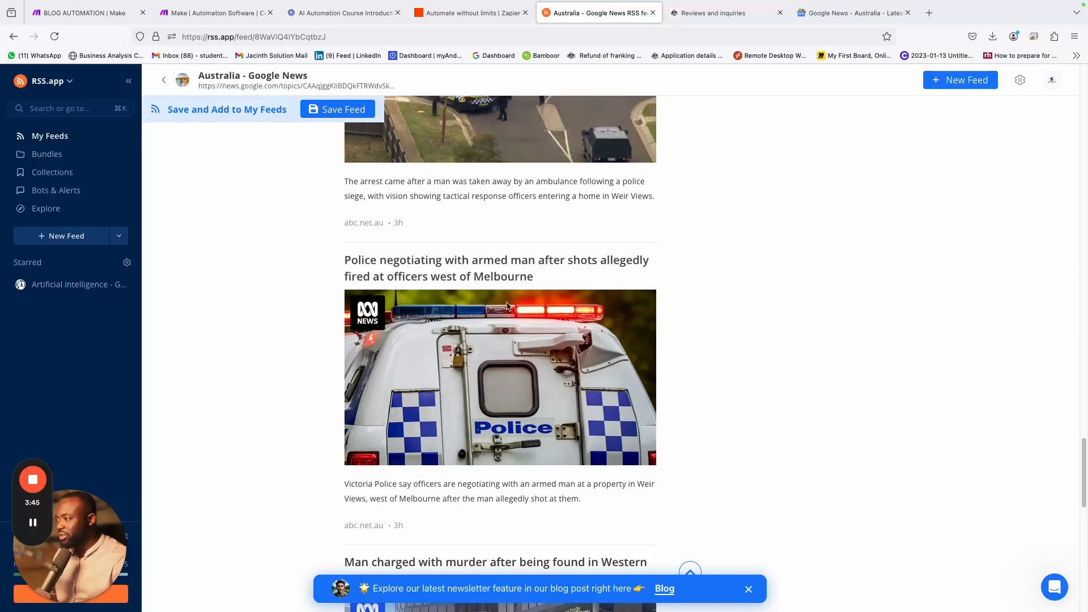
scroll(480, 448, down, 4)
scroll(480, 448, down, 15)
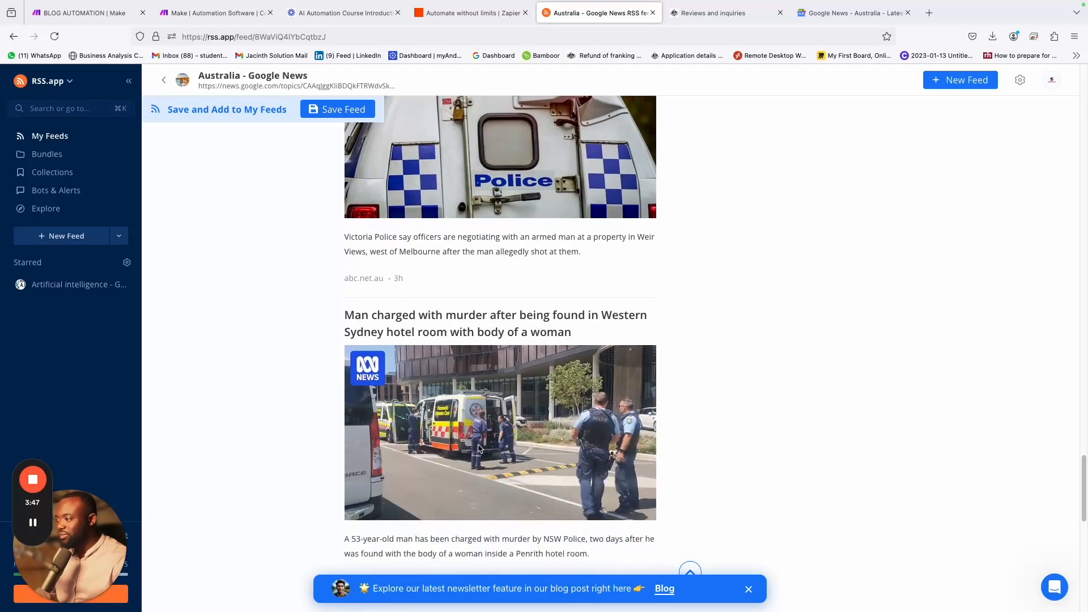
- Save the Australia - Google News feed to My Feeds and copy its XML feed link
scroll(477, 444, up, 5)
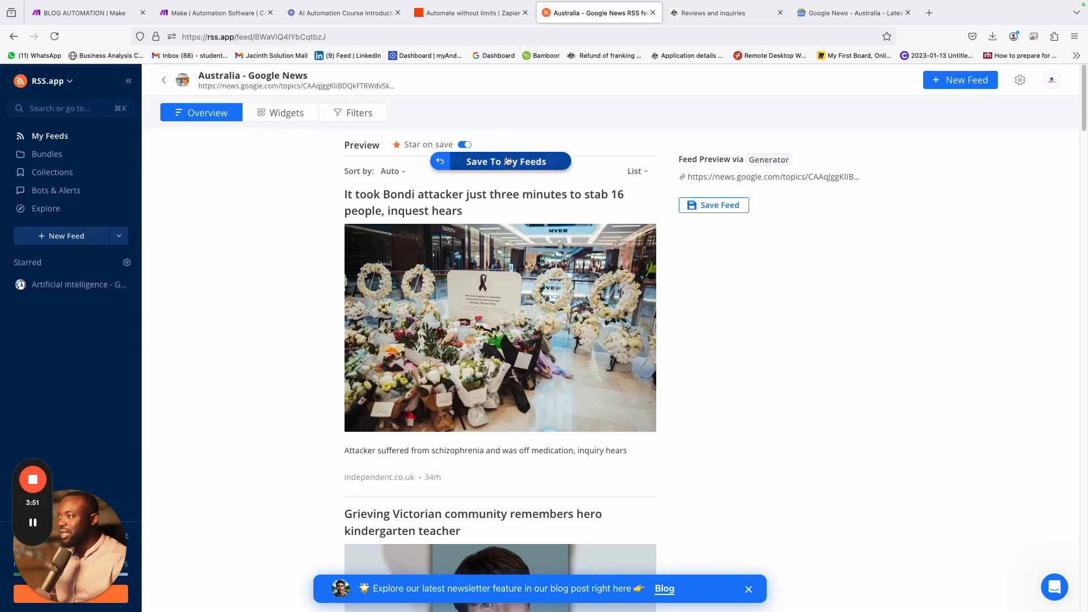
click(692, 202)
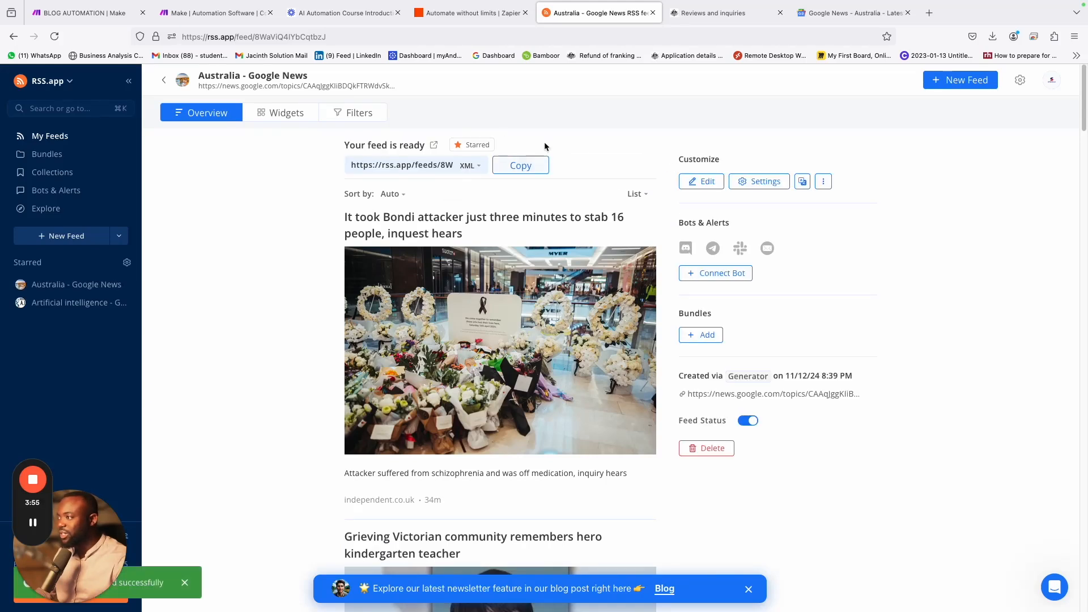
click(521, 165)
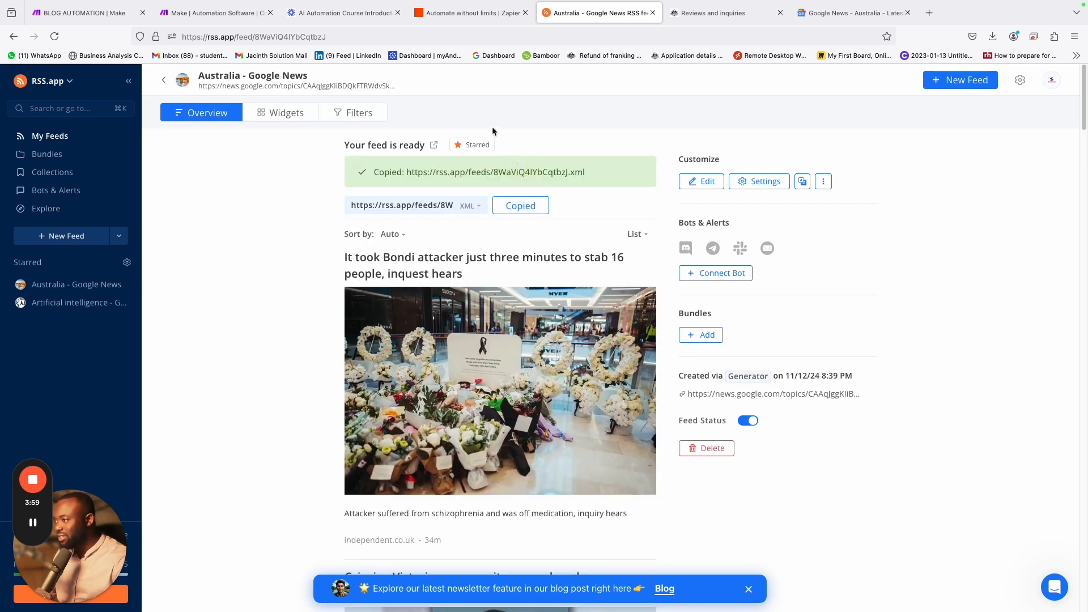
- In the Make blog scenario, try the copied feed link as the RSS module's URL, restore the original URL and close the module settings
mouse_move(370, 22)
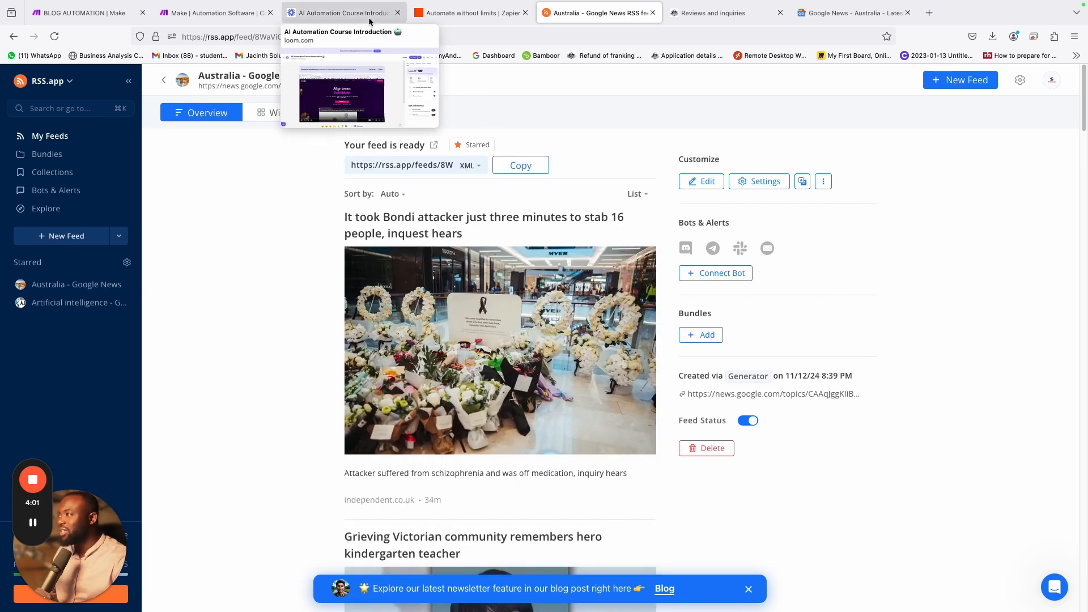
click(85, 13)
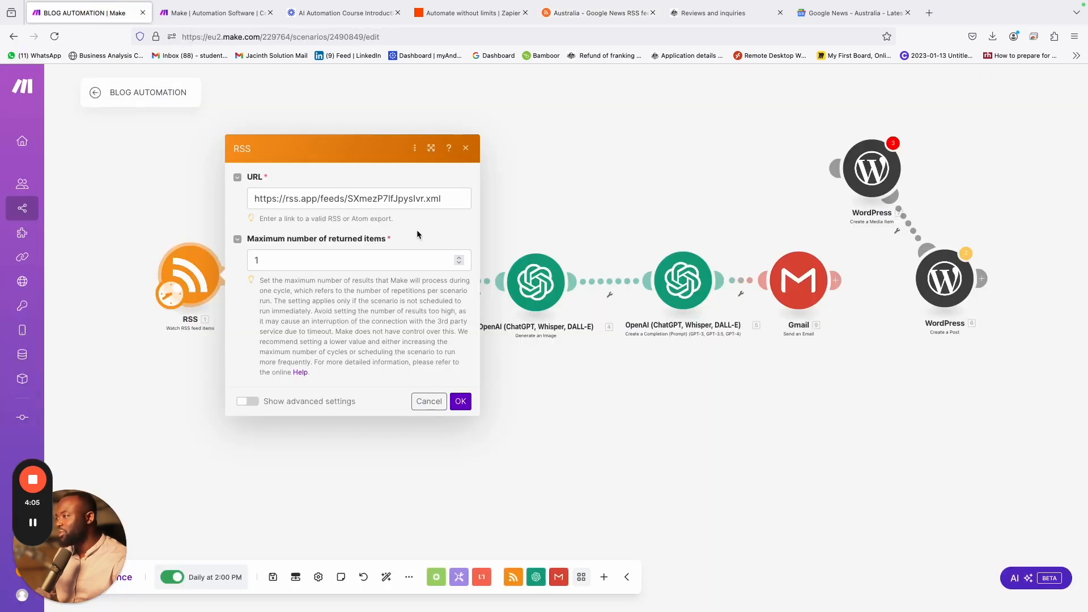
triple_click(455, 203)
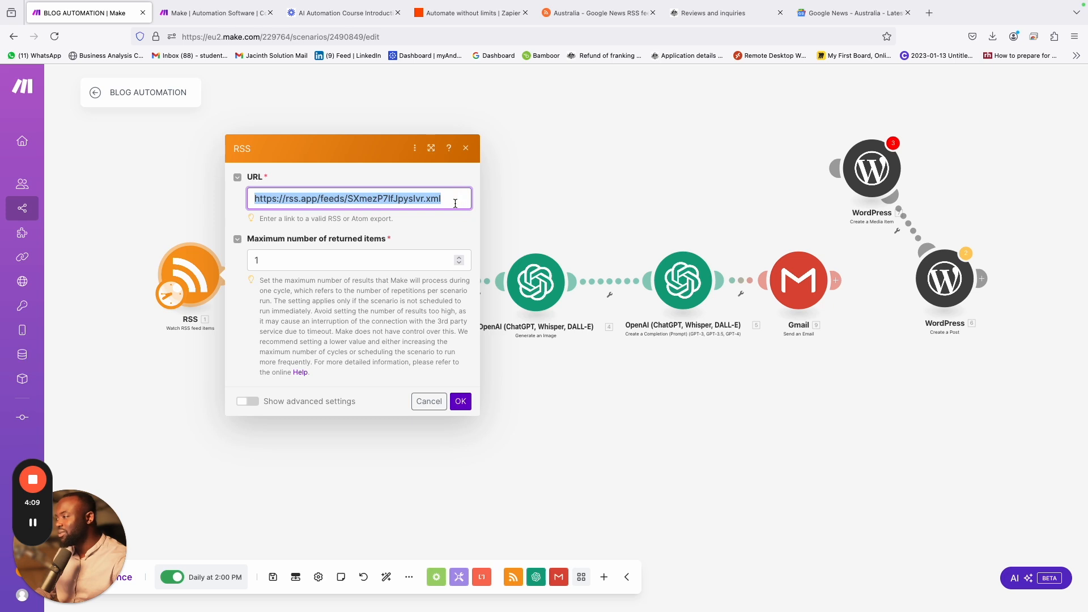
click(780, 13)
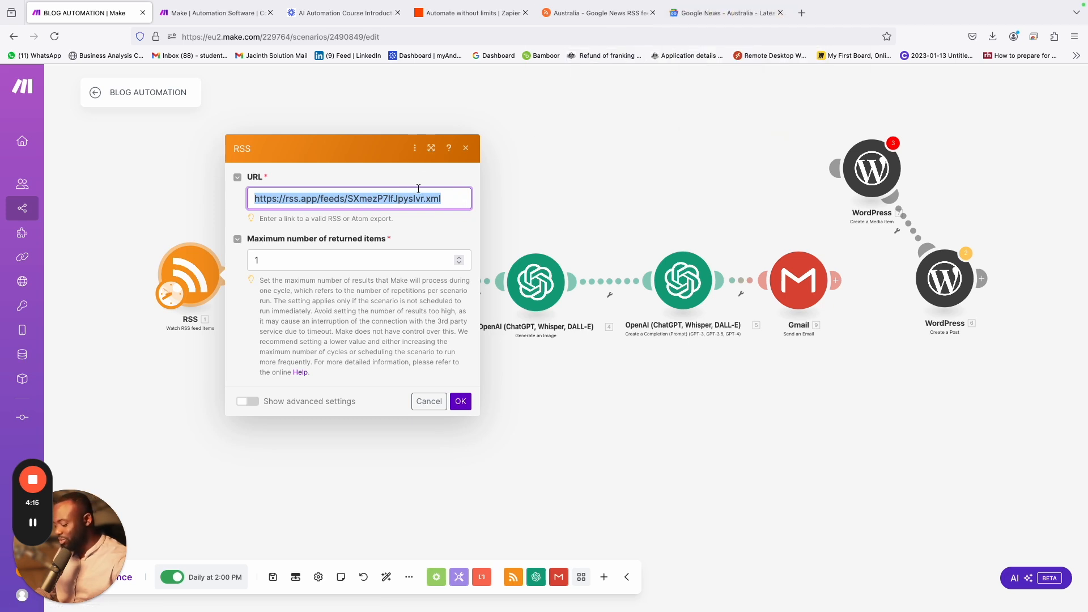
key(super+v)
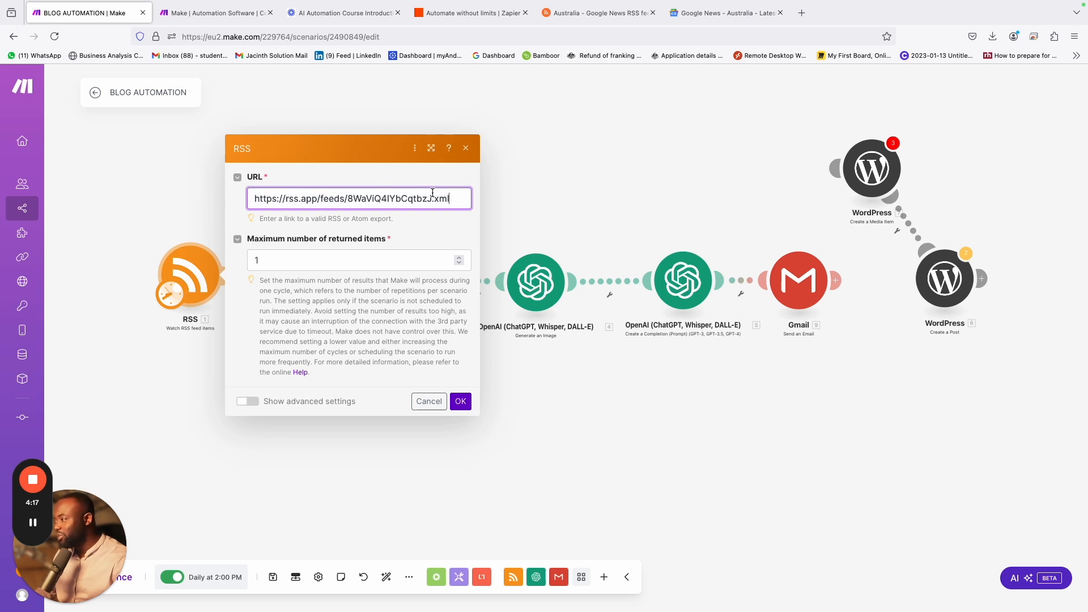
key(super+z)
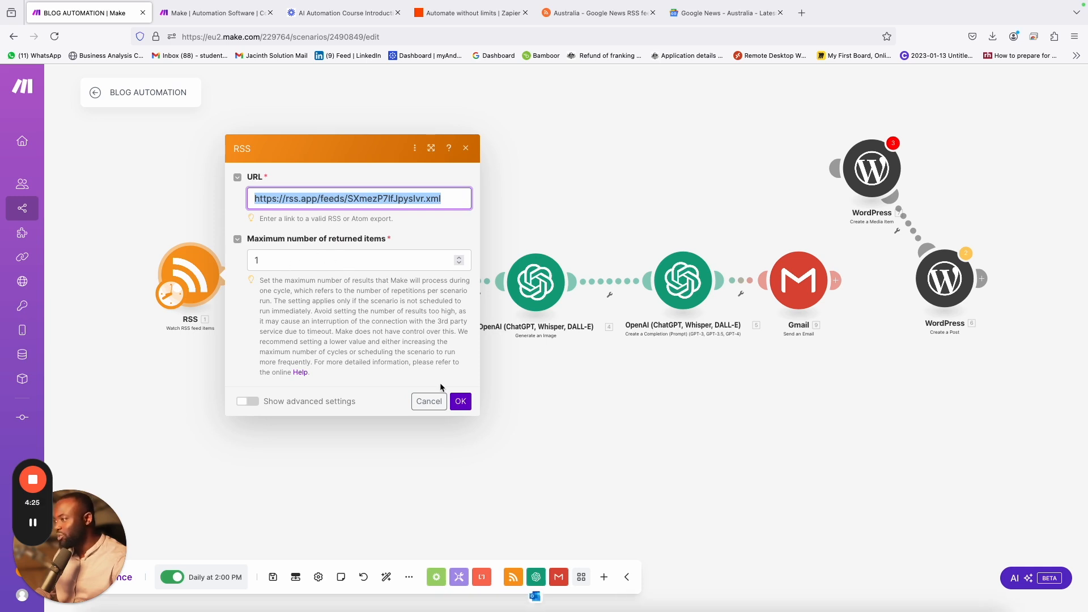
click(459, 403)
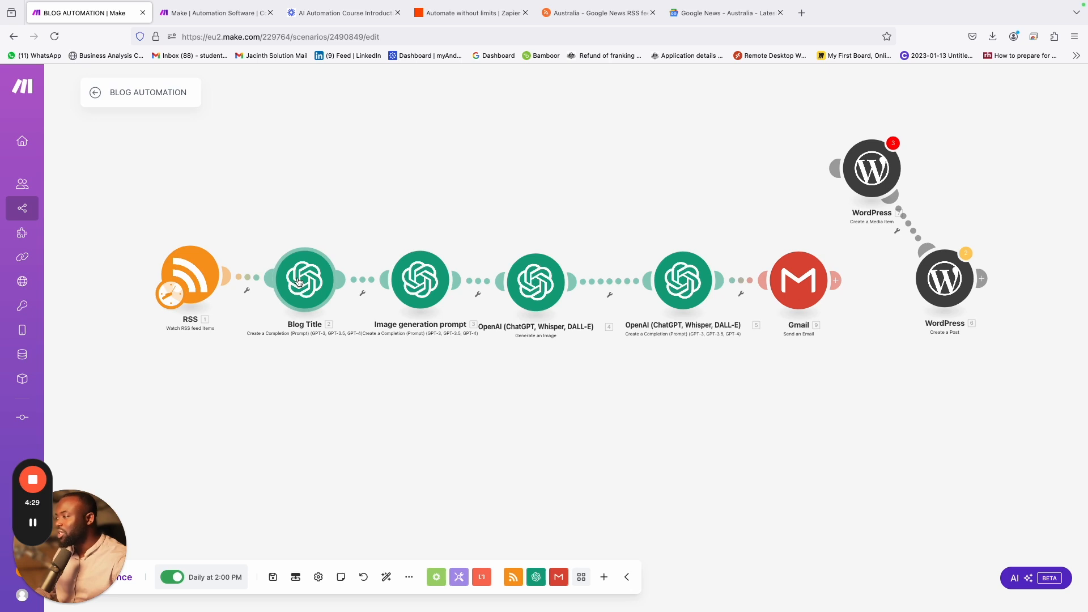
- Open the Blog Title OpenAI module and start creating a new connection, going to its API key field
click(536, 275)
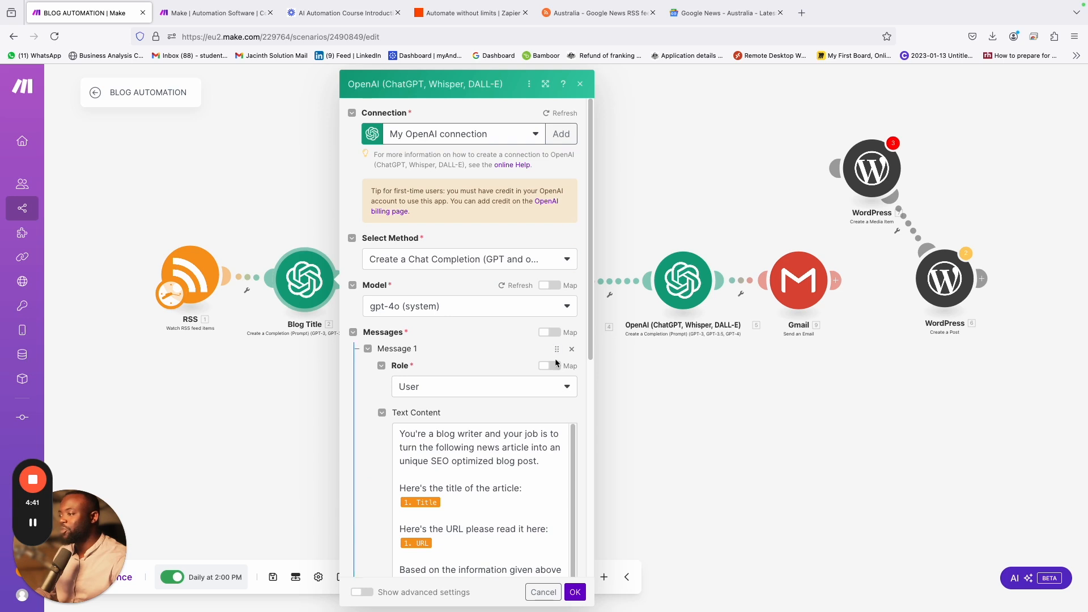
click(559, 138)
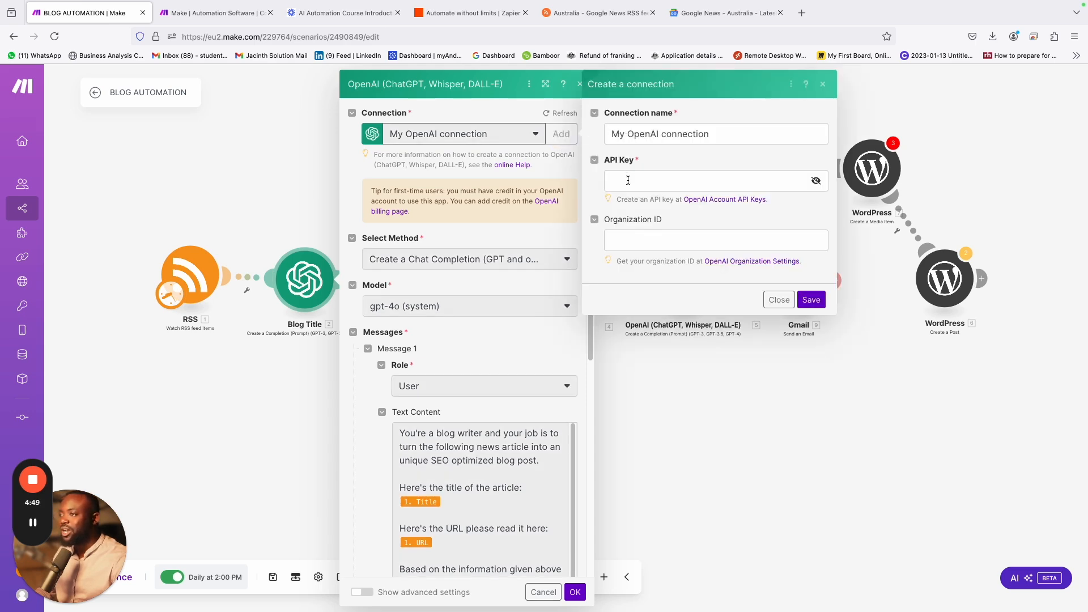
click(628, 181)
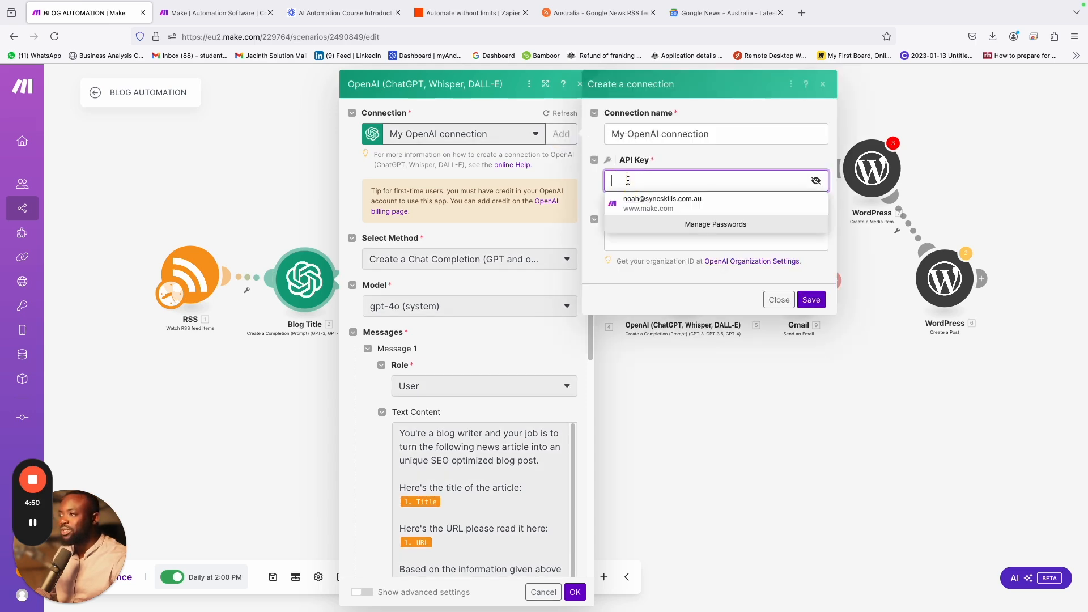
- Open the OpenAI Platform's Chat Completions page in a new browser tab
click(801, 12)
text(open)
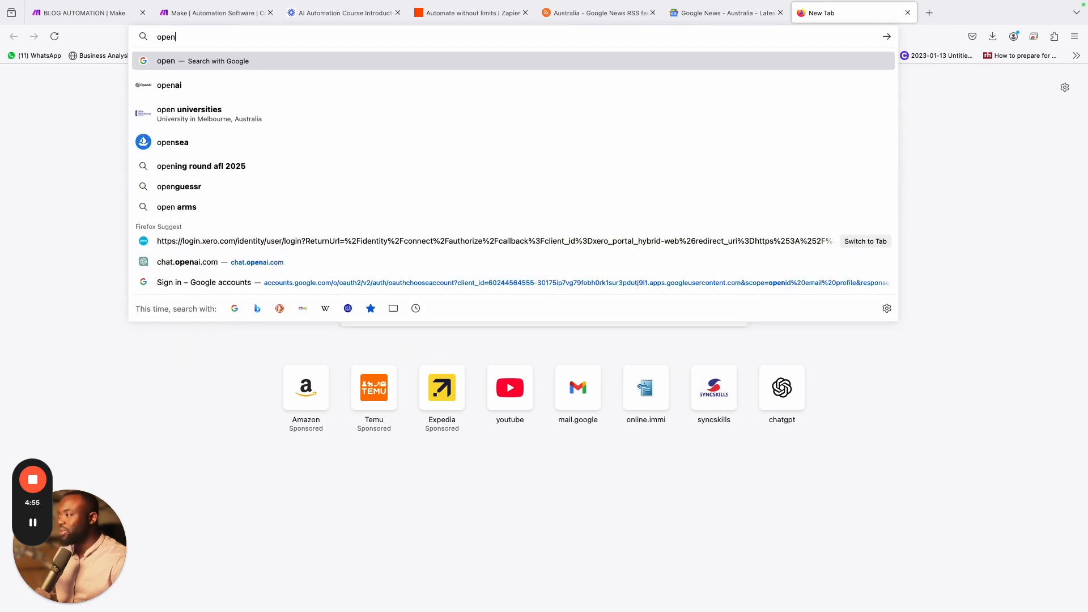
text(ai)
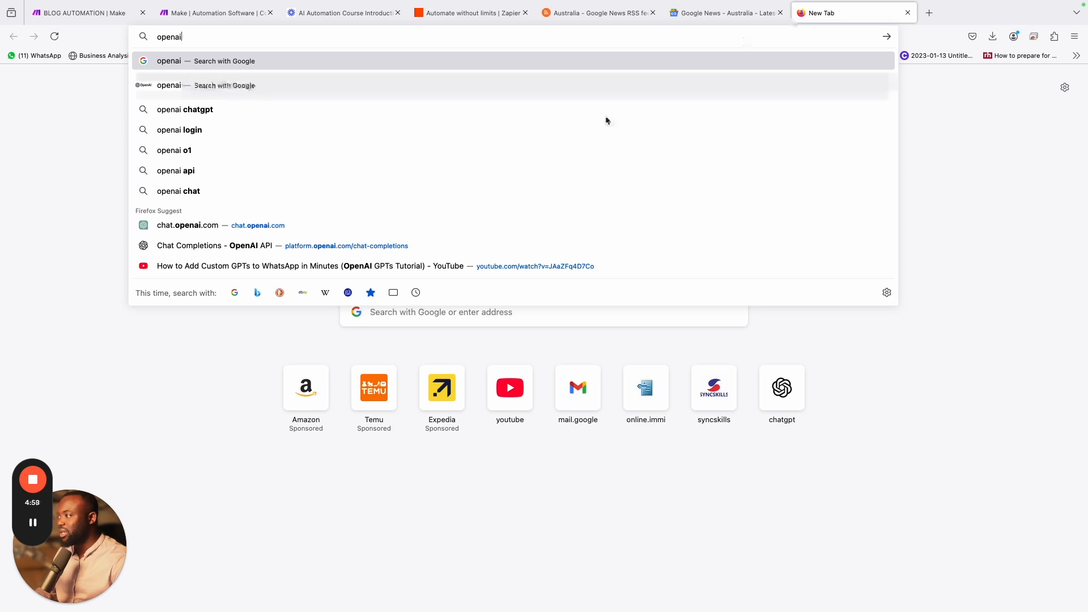
click(456, 247)
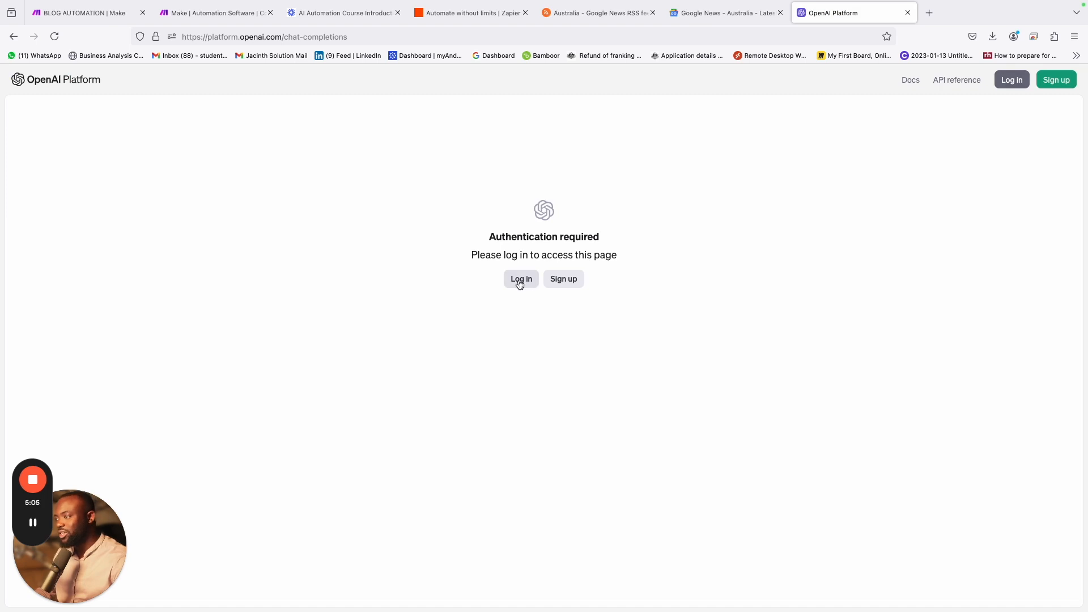
- Log in to the OpenAI Platform with the account's e-mail address and go to the API keys page
click(520, 284)
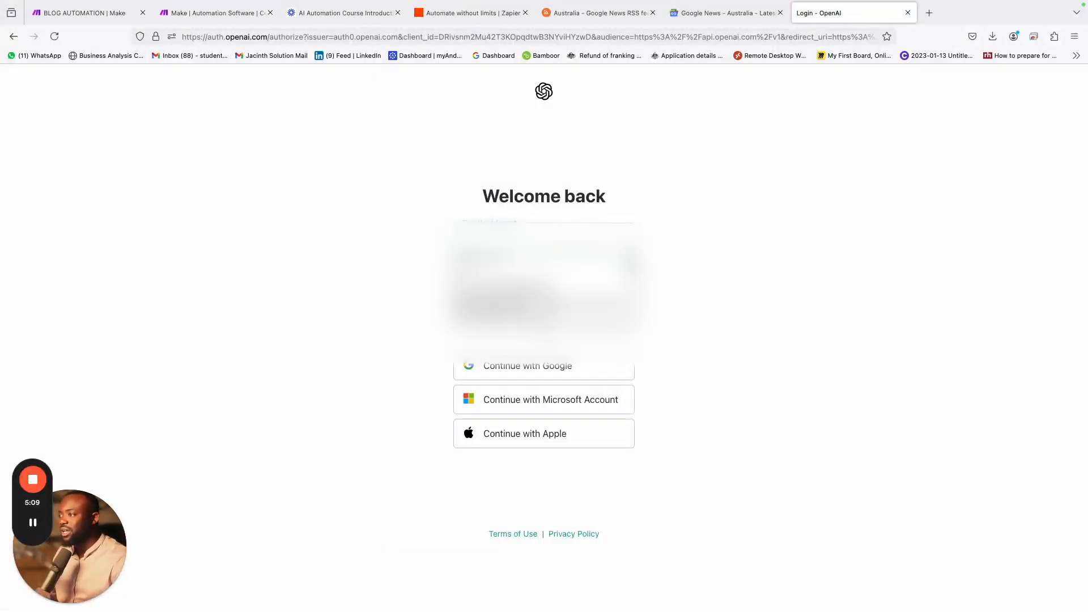
text(j)
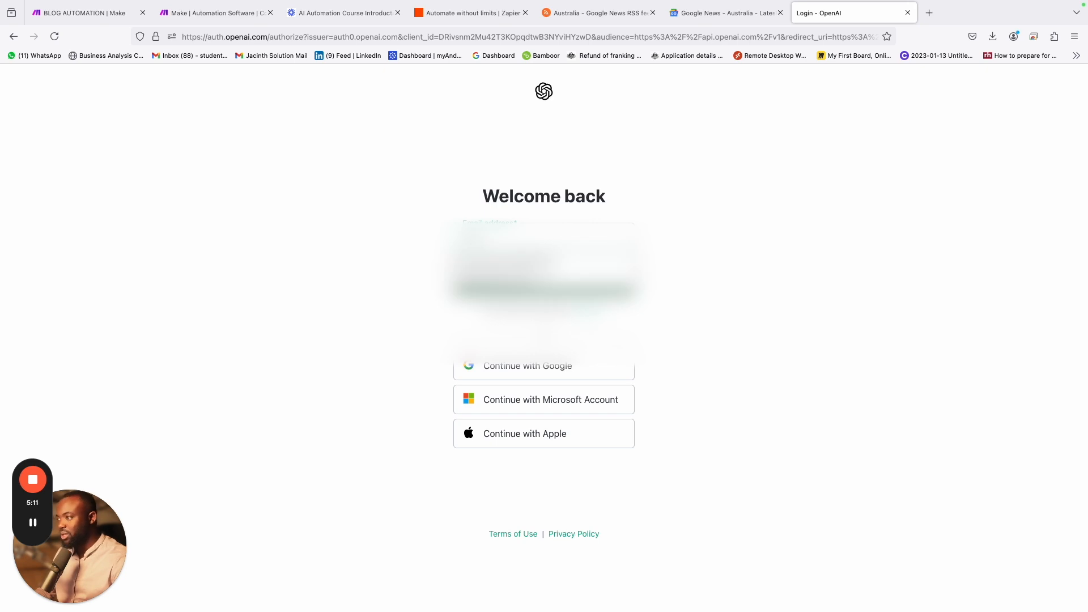
click(546, 261)
click(546, 281)
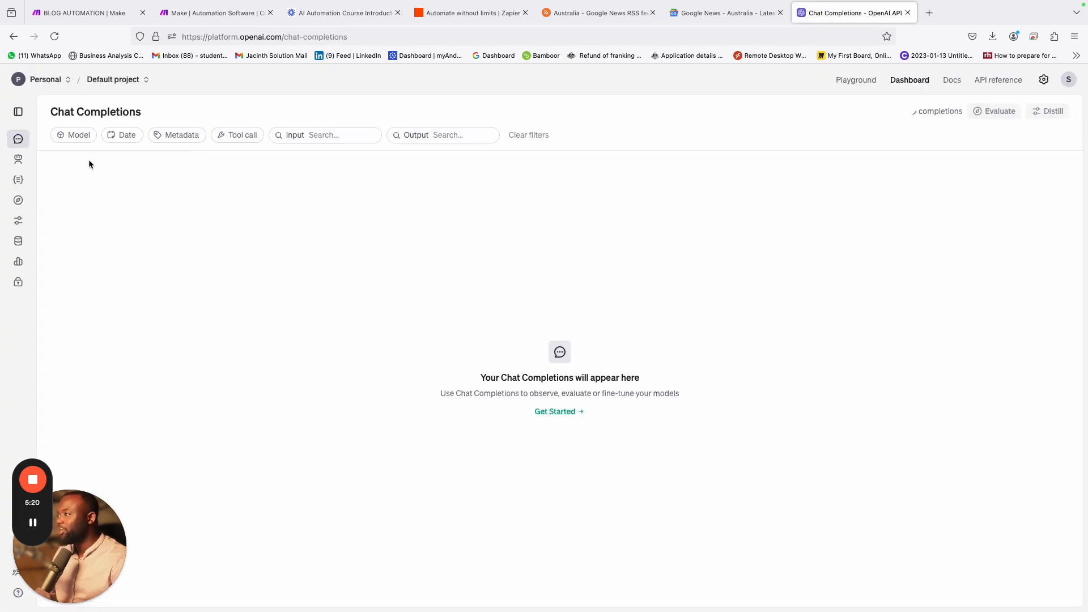
click(19, 287)
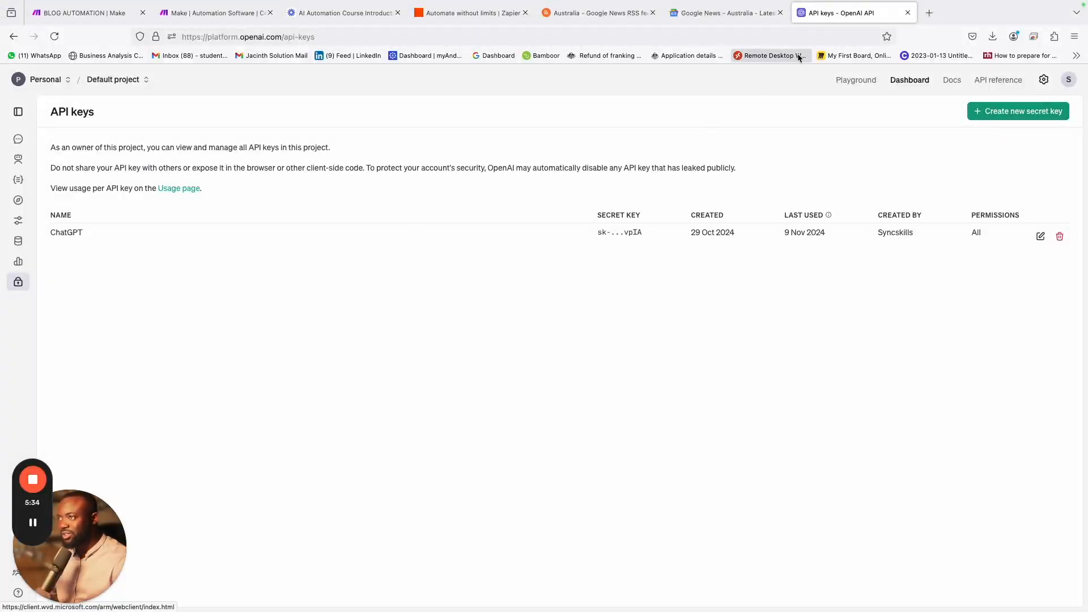
- Return to the BLOG AUTOMATION scenario in Make and close the new OpenAI connection form without saving it
click(580, 23)
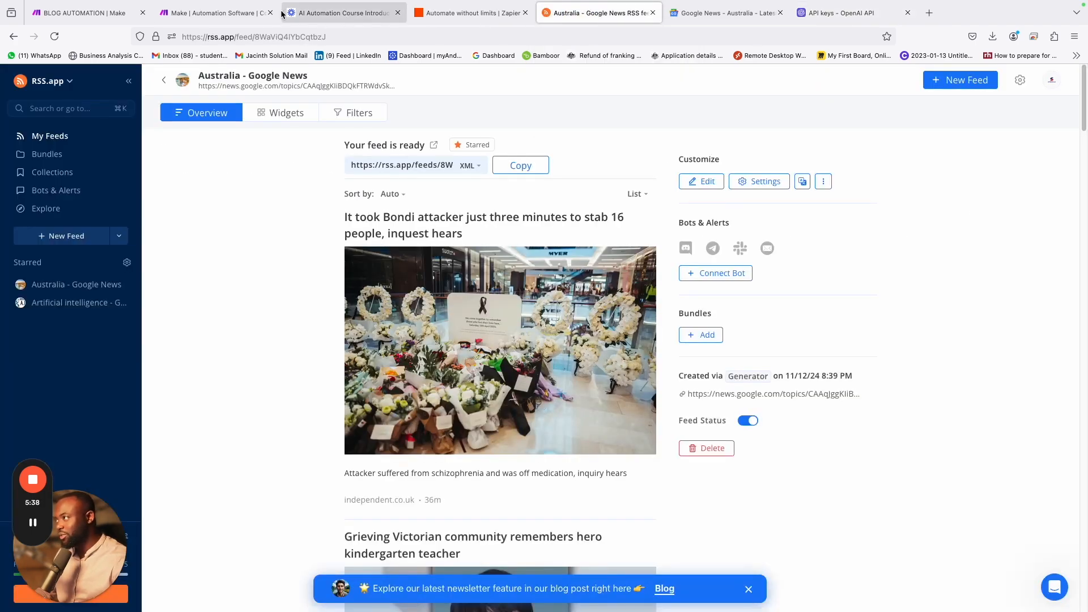
click(203, 17)
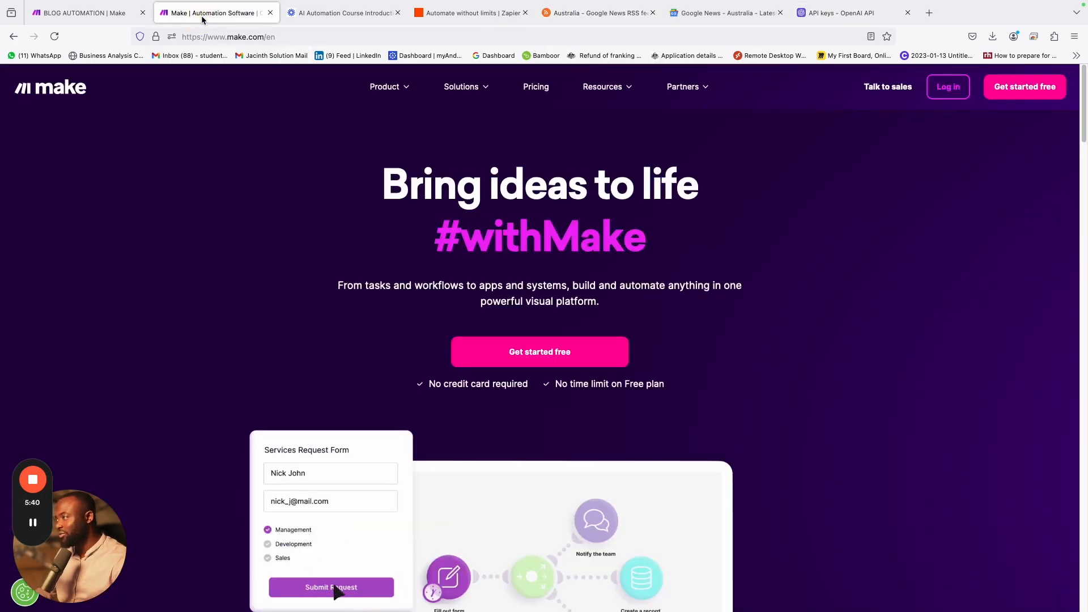
click(113, 19)
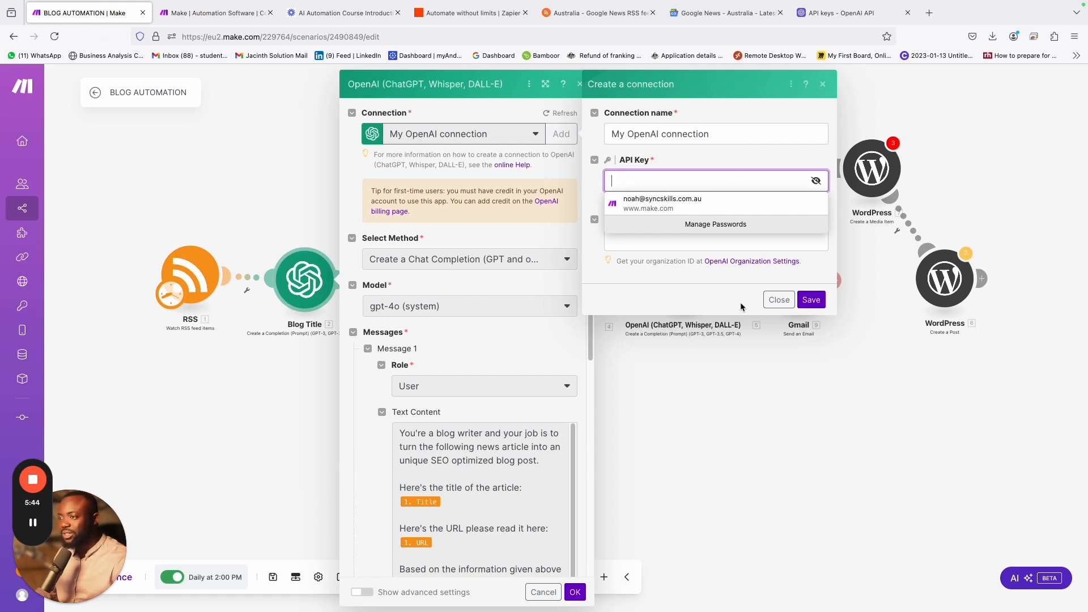
click(673, 292)
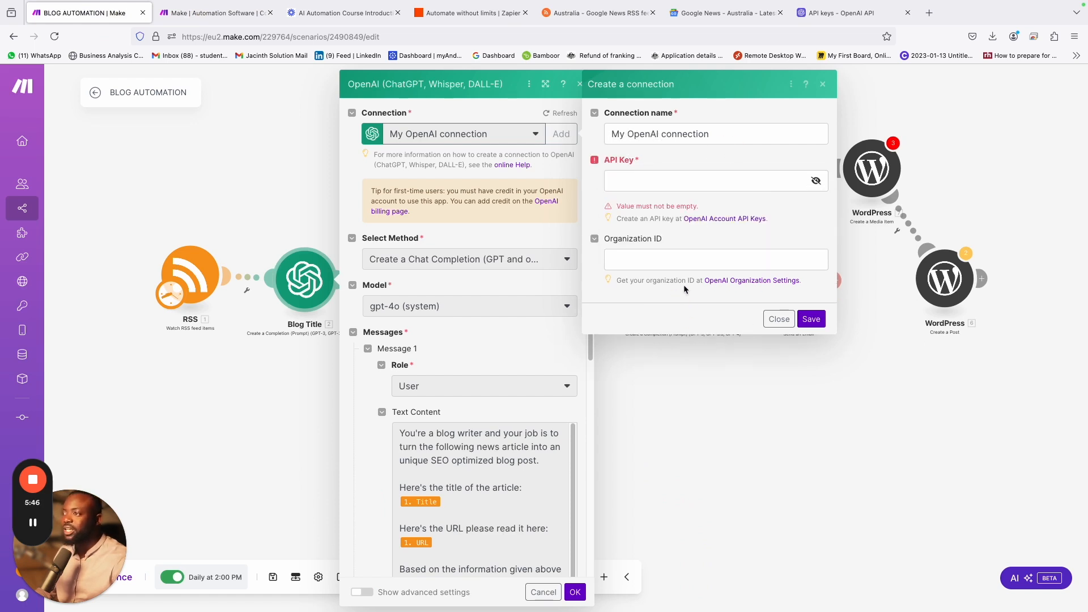
click(777, 321)
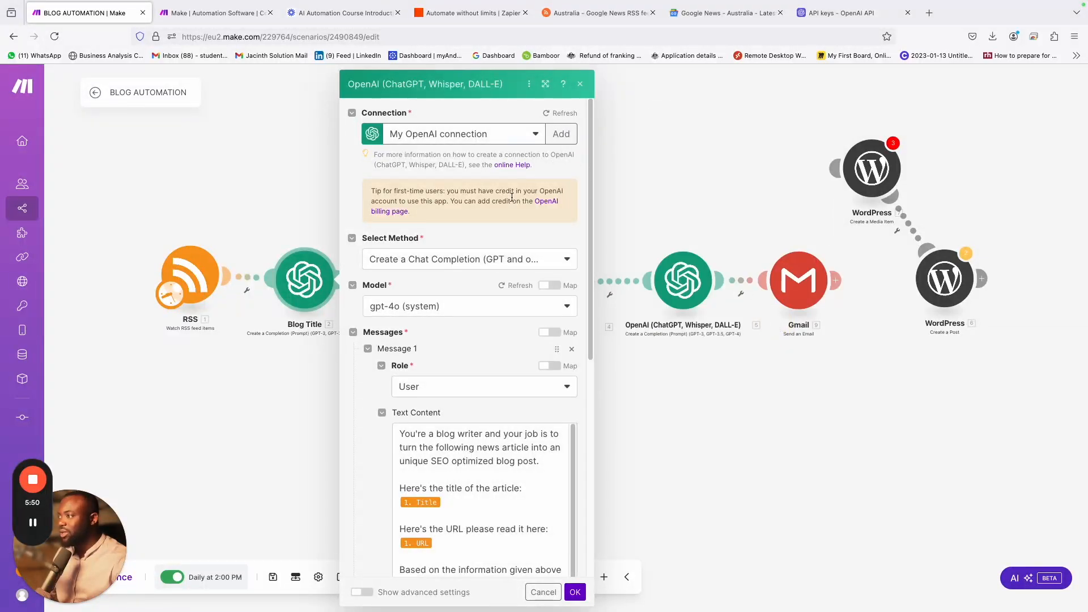
- Review the existing OpenAI connections available to the Blog Title module, keeping the current one
scroll(512, 199, down, 1)
scroll(527, 181, up, 1)
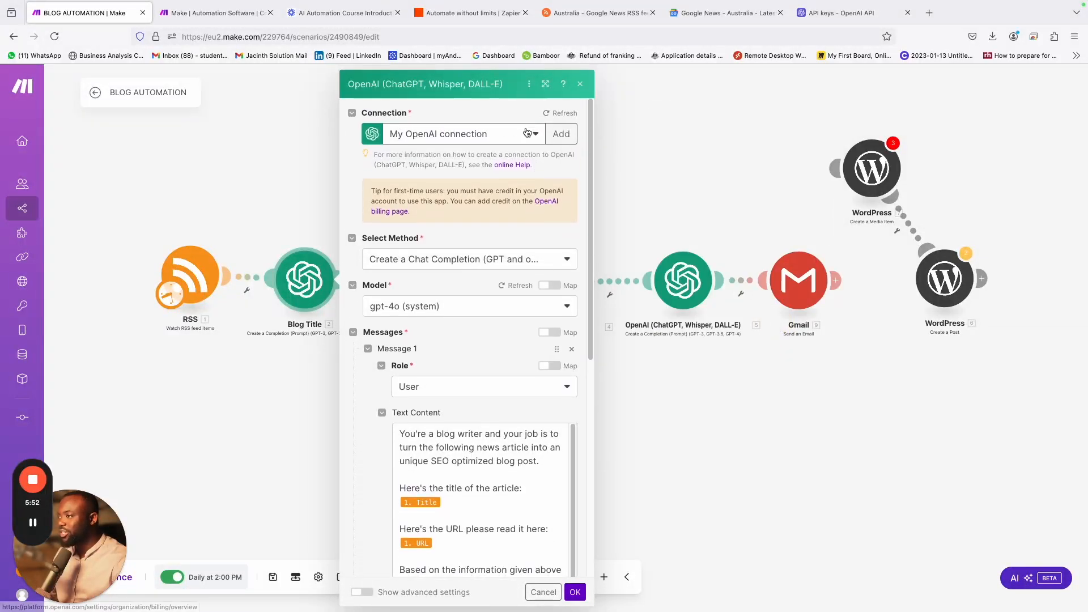
click(506, 135)
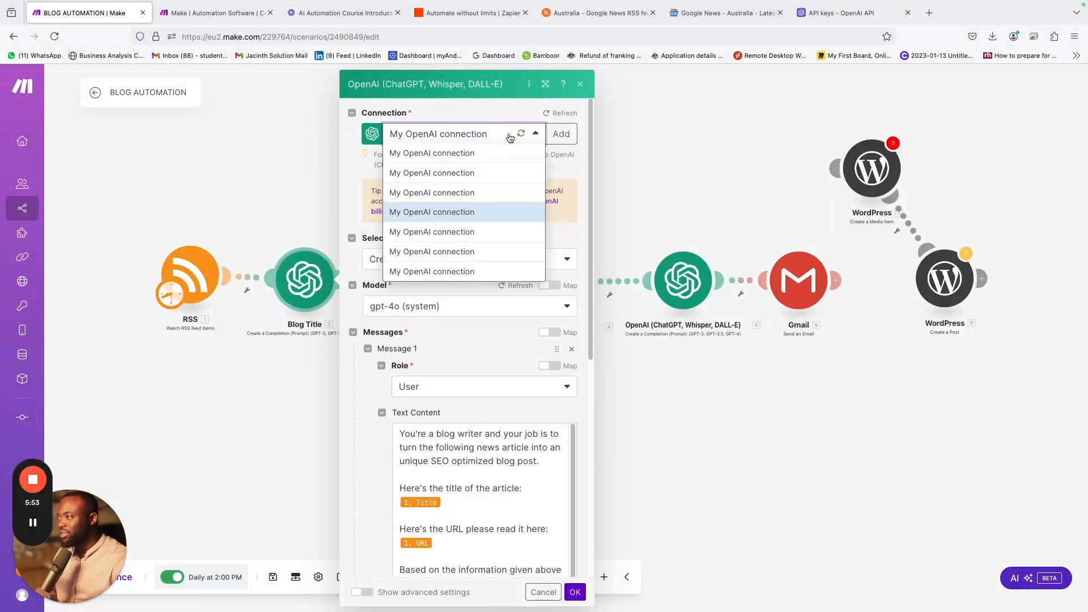
click(569, 162)
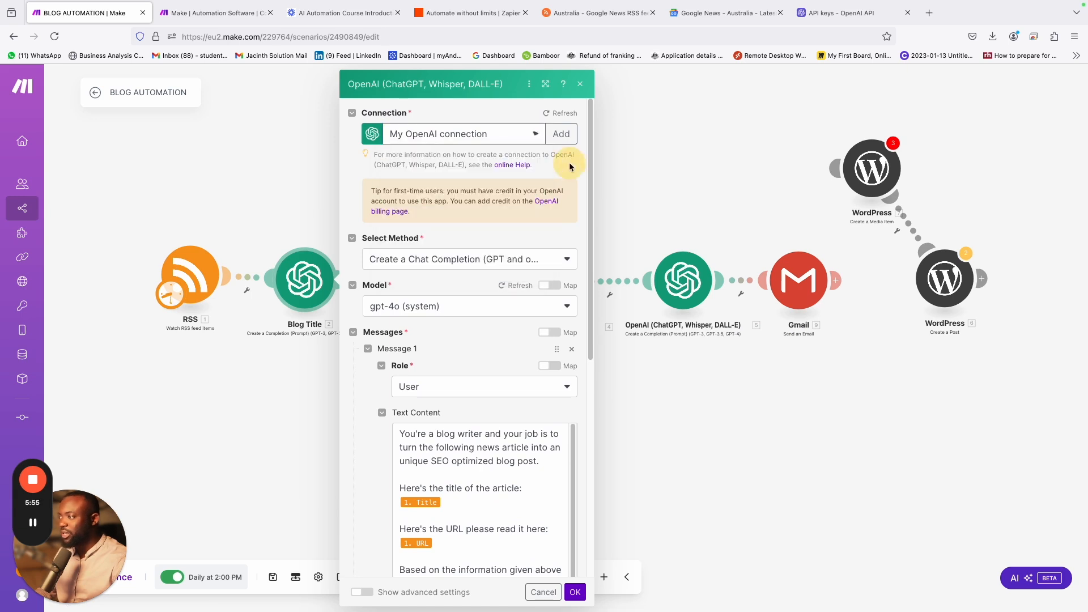
- Choose Create a Chat Completion (GPT and o1 models) as the Blog Title module's method and review the available models
click(466, 261)
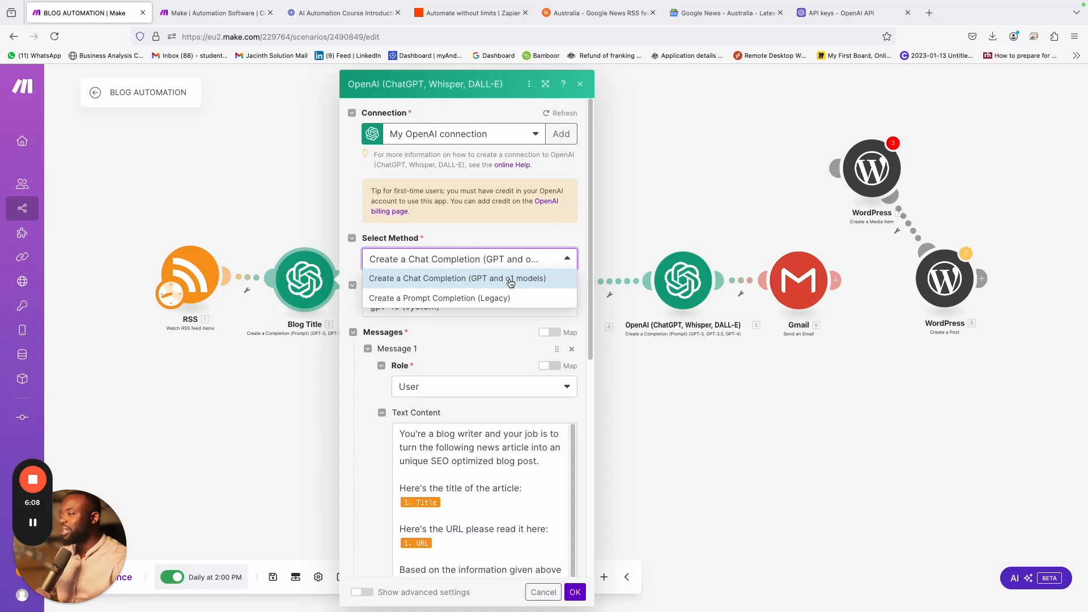
click(527, 226)
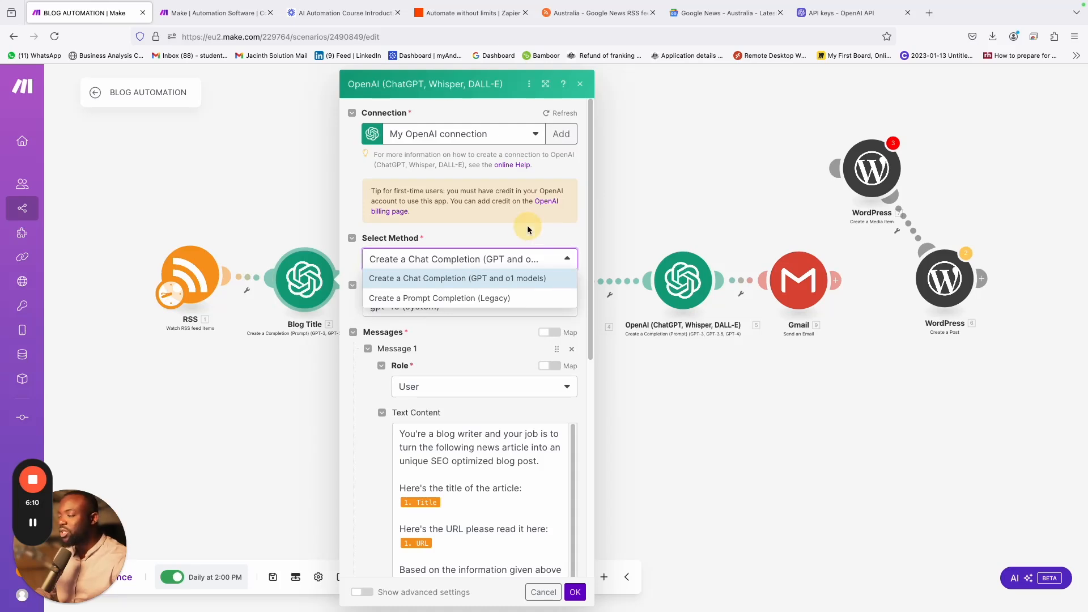
click(492, 262)
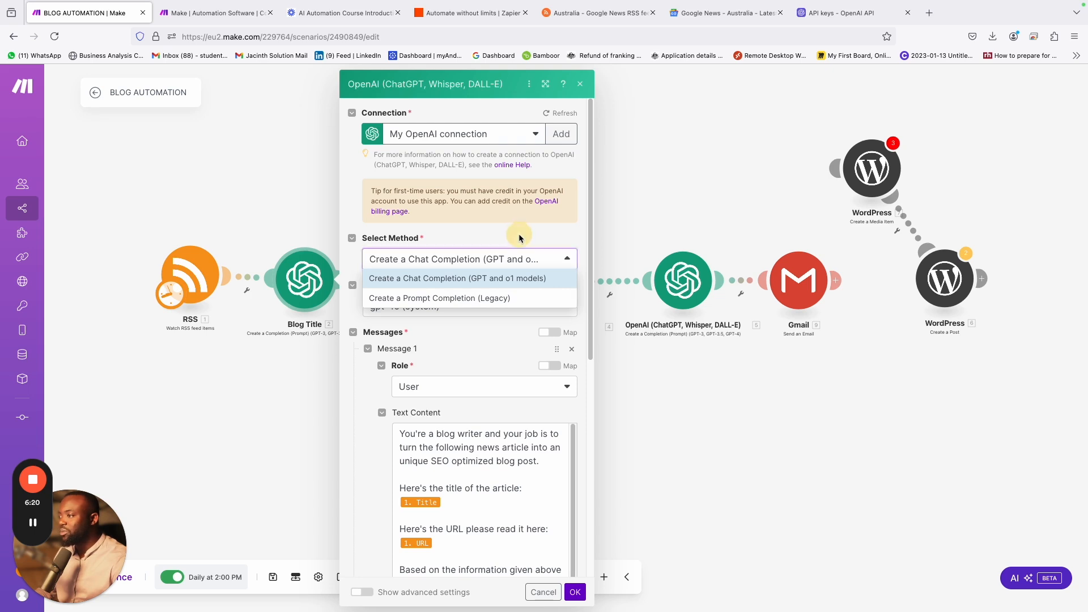
click(473, 279)
click(465, 306)
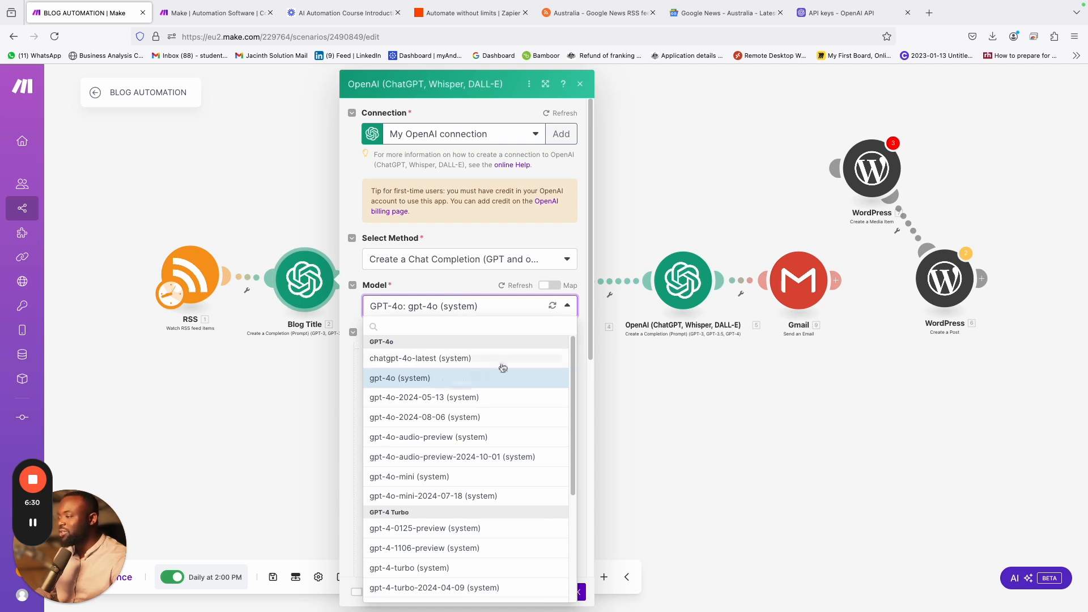
click(539, 232)
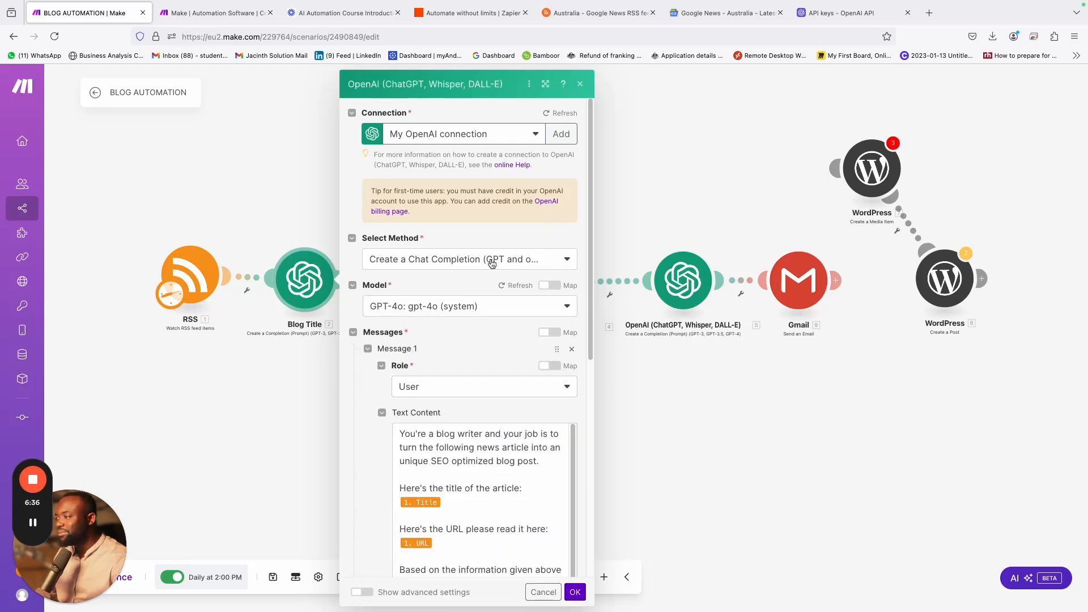
- Review the role options for Message 1 in the Blog Title module, leaving the role as User
scroll(464, 283, down, 4)
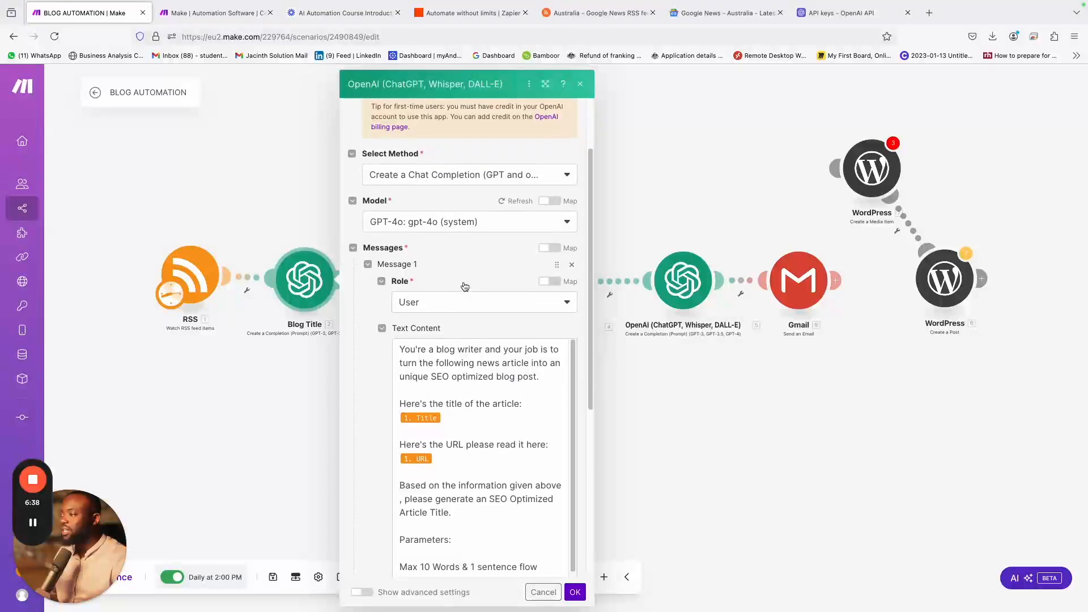
click(472, 275)
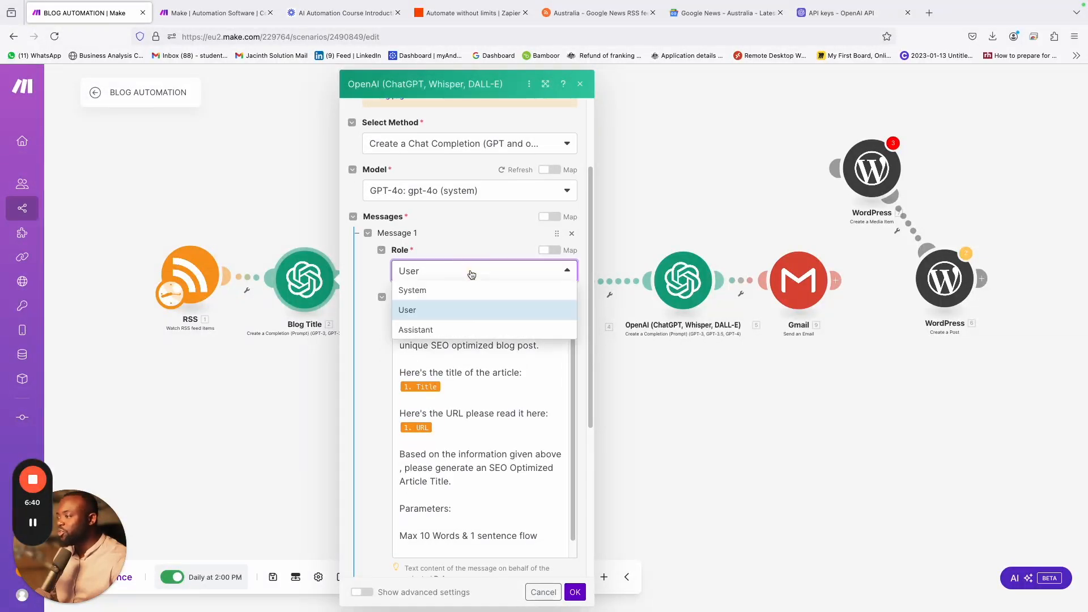
click(359, 330)
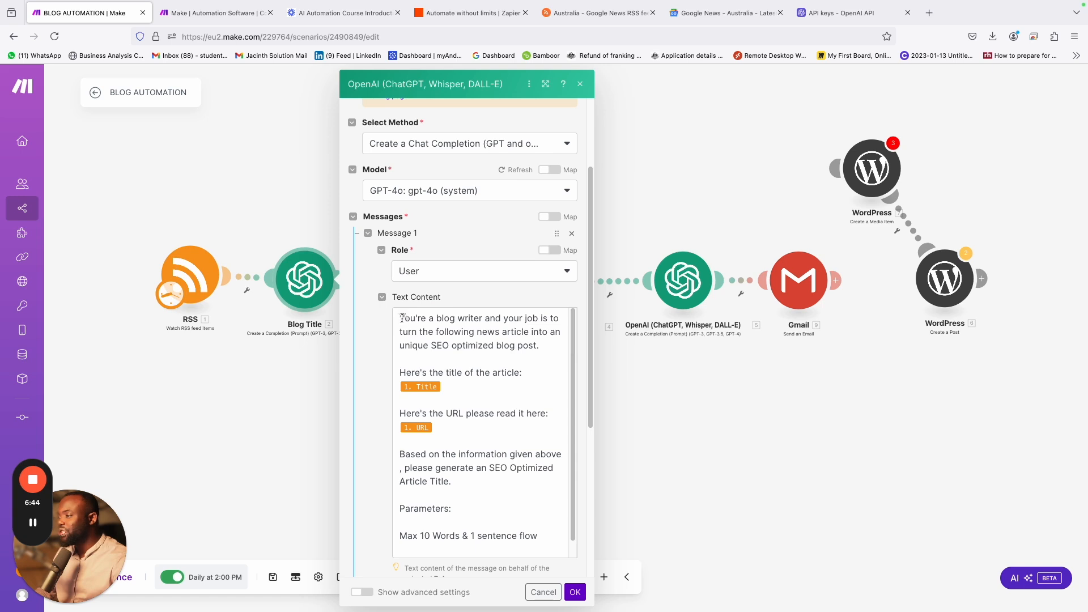
- Examine the blog title prompt, its mapped RSS items and the maximum completion tokens setting, and confirm the module settings
drag(402, 317, 475, 536)
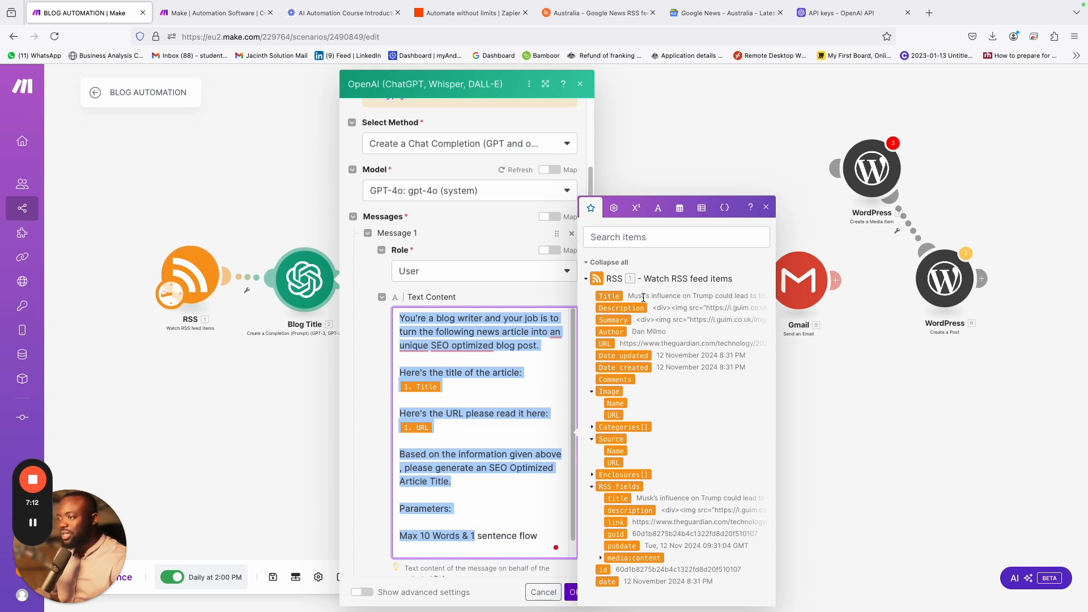
key(Left)
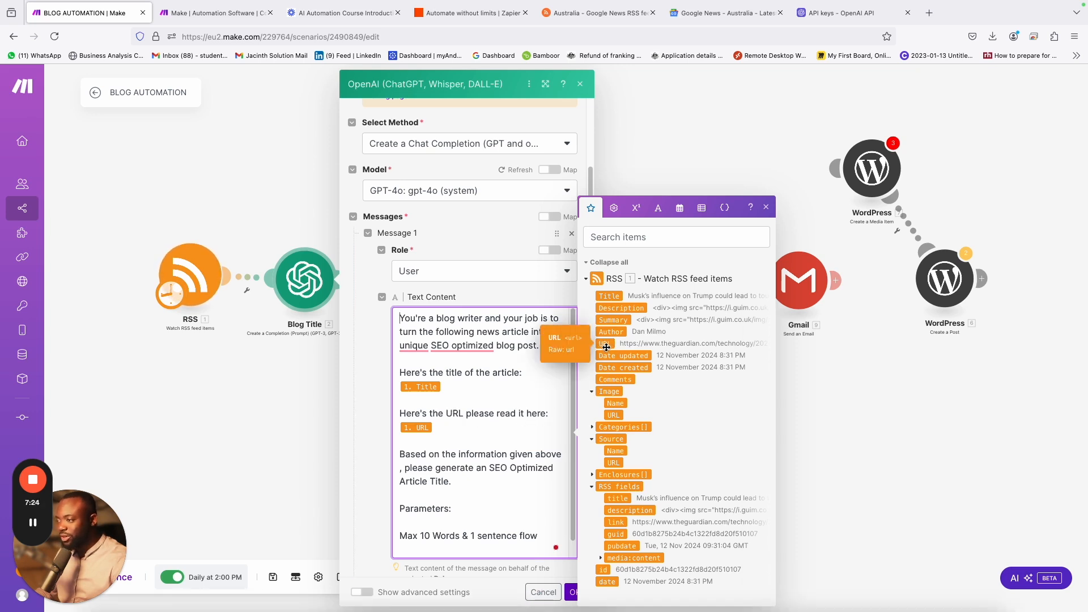
text(DO NOT put quotes around the title.)
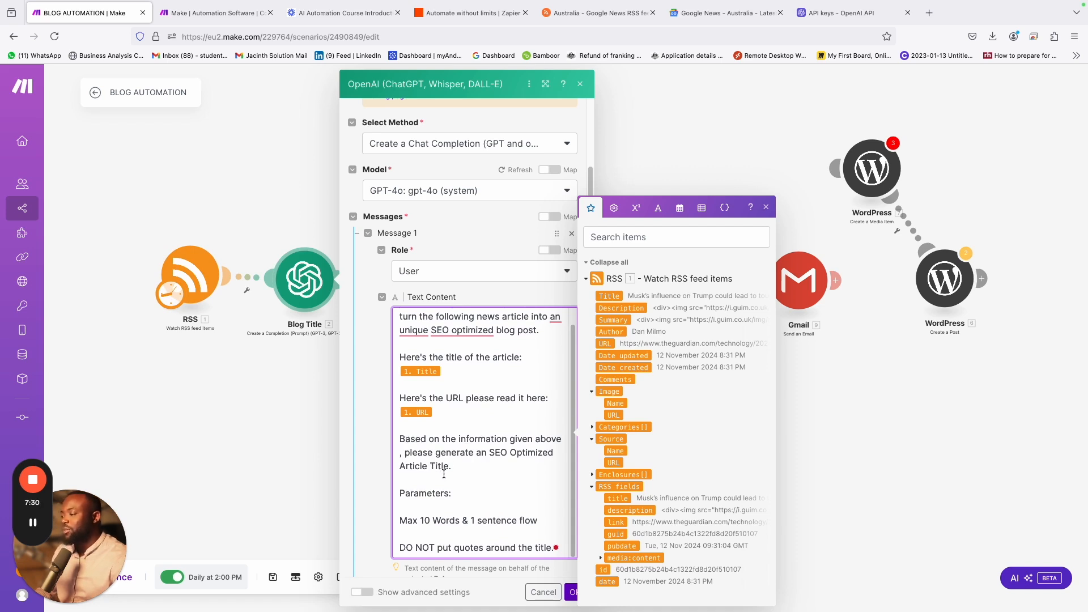
scroll(447, 487, down, 3)
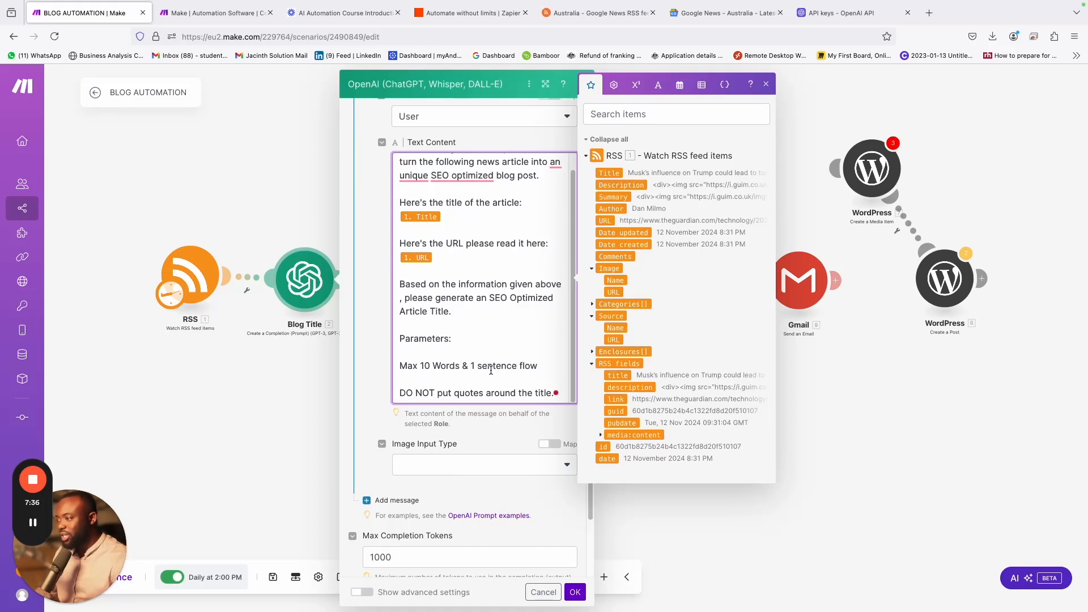
scroll(484, 384, down, 1)
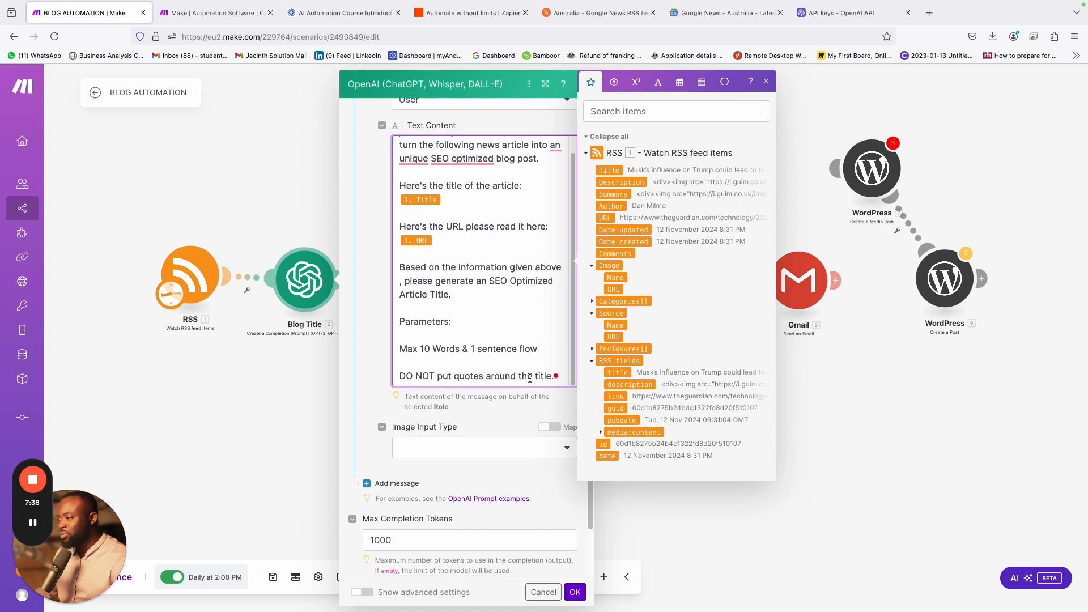
scroll(543, 378, up, 2)
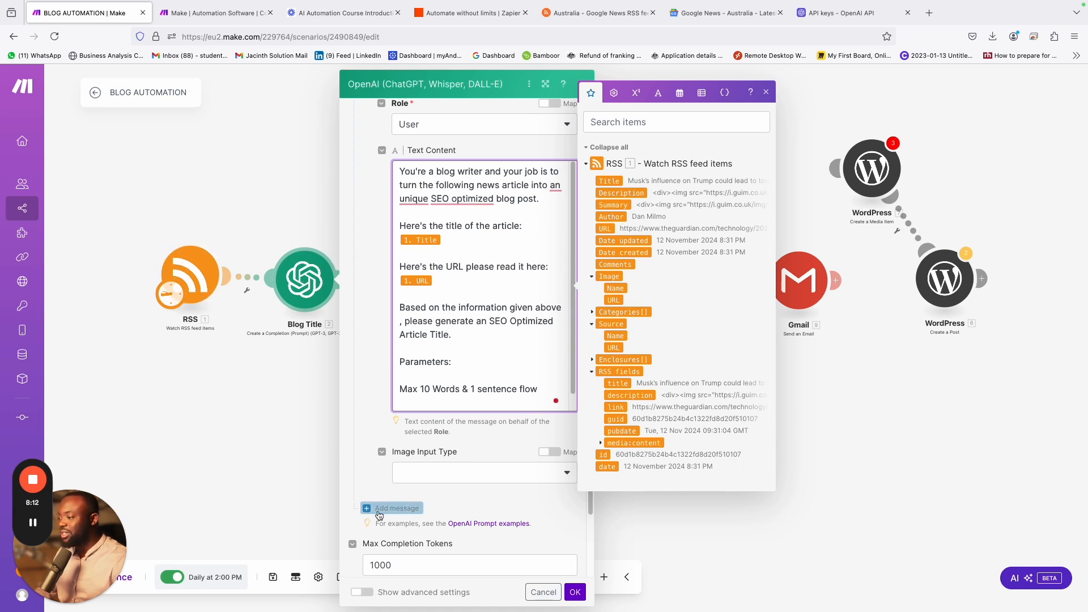
scroll(396, 499, down, 3)
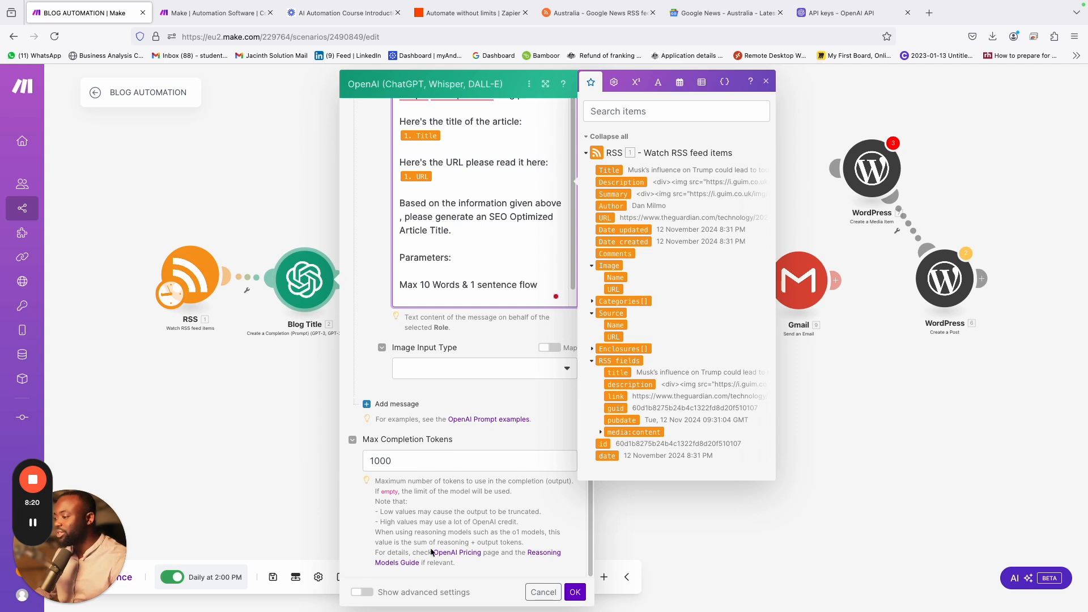
click(442, 510)
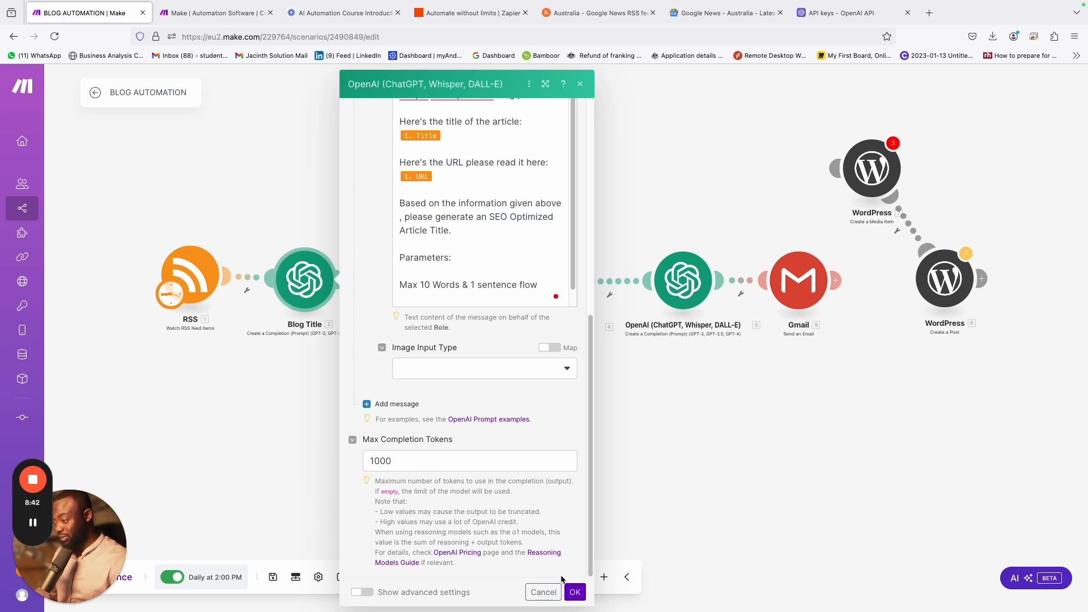
click(574, 592)
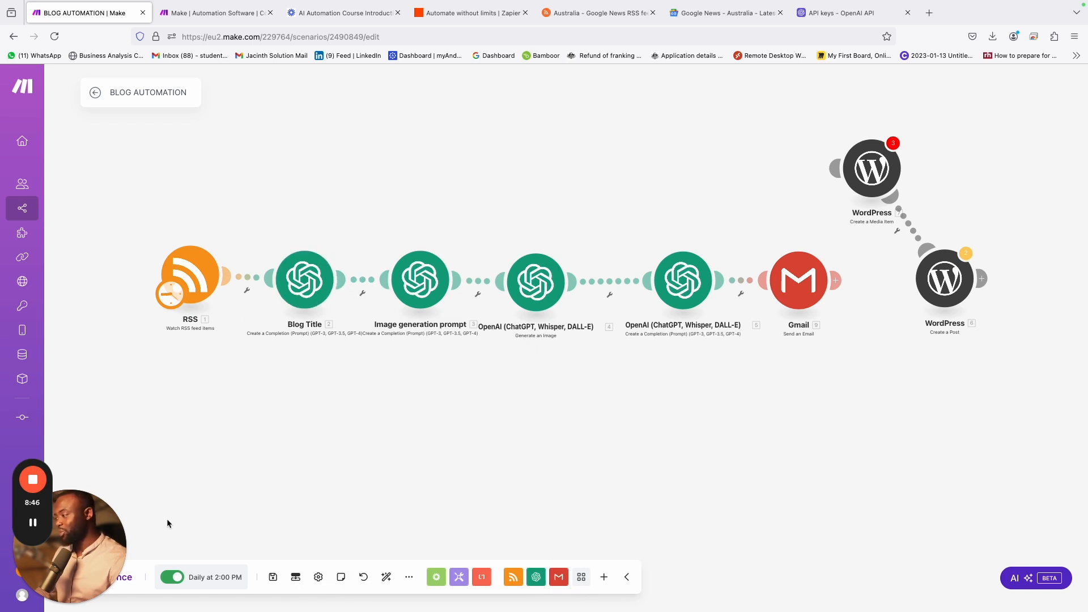
- Open the Image generation prompt module to review its prompt, and switch to the Google News Australia page
drag(76, 509, 89, 411)
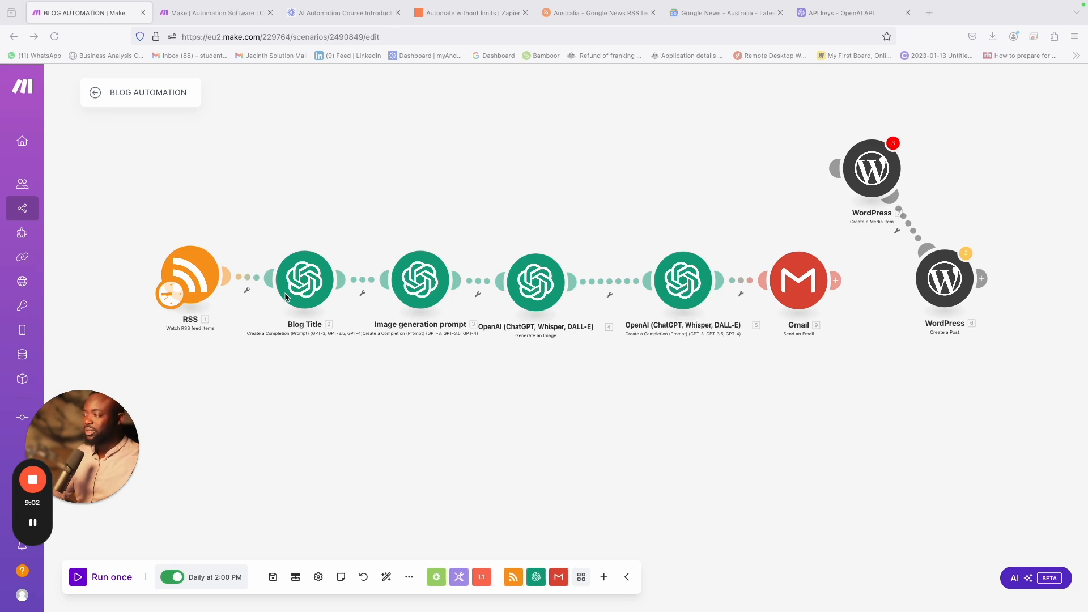
click(422, 283)
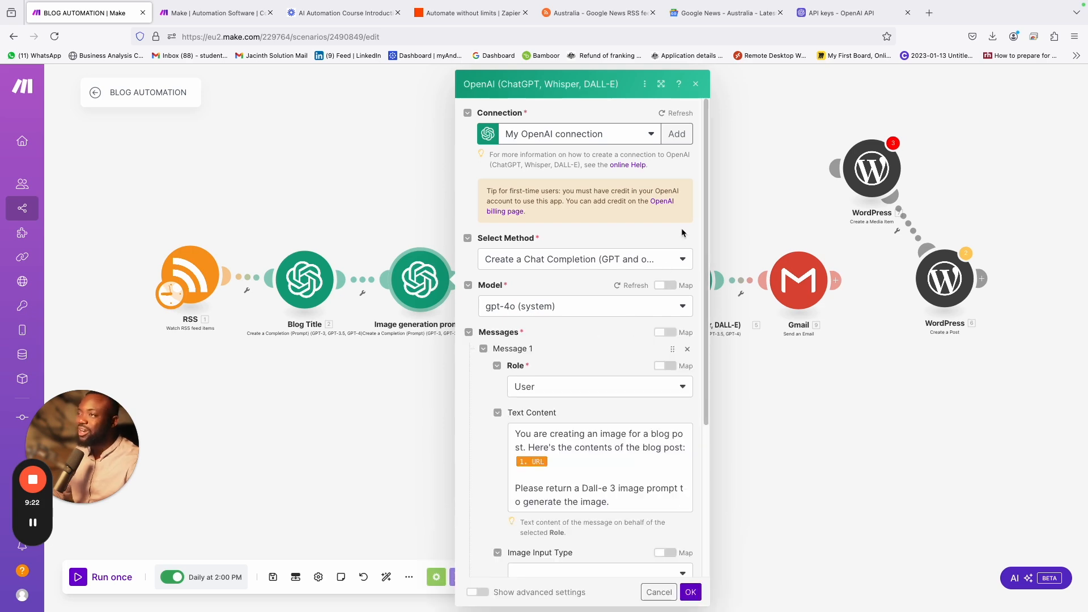
click(742, 19)
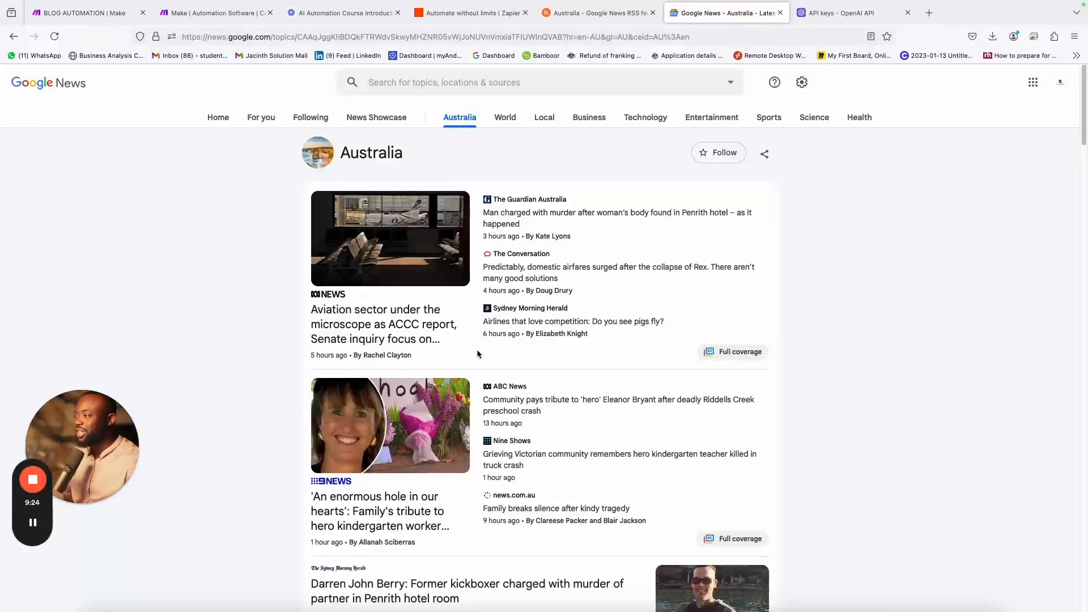
- Look over the Australia headlines on Google News and switch back to the BLOG AUTOMATION scenario in Make
scroll(535, 595, down, 5)
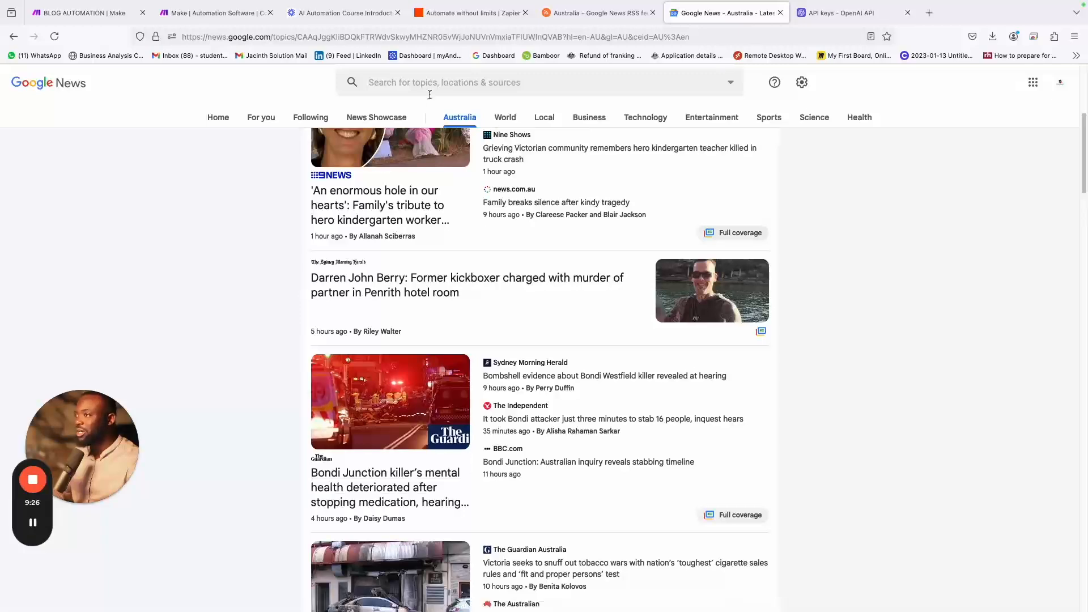
click(222, 19)
click(91, 12)
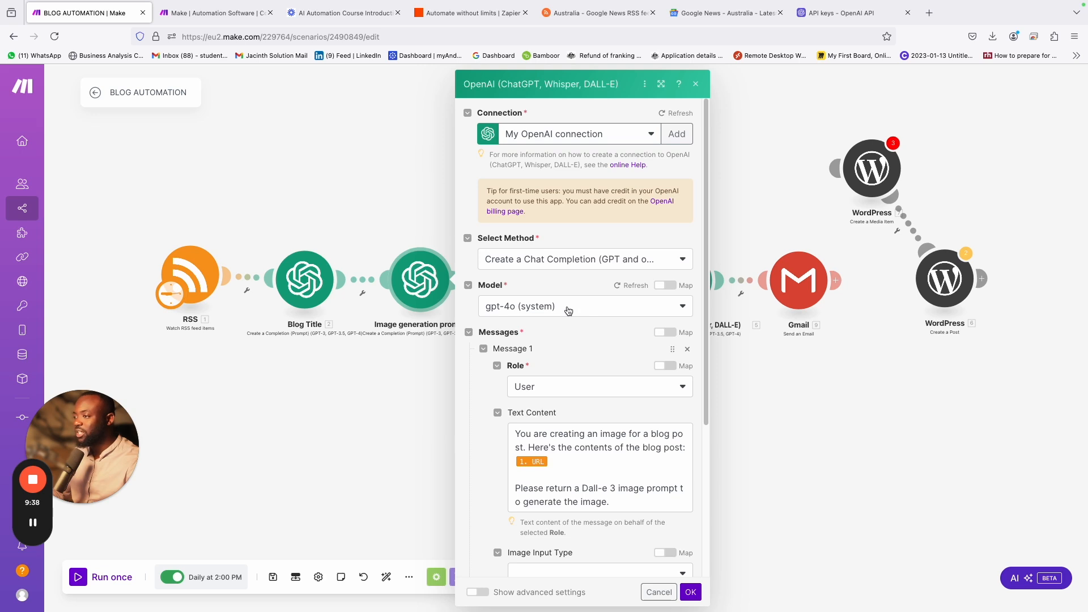
- Examine the image prompt message in the Image generation prompt module and the RSS items available for mapping into it
scroll(561, 323, down, 3)
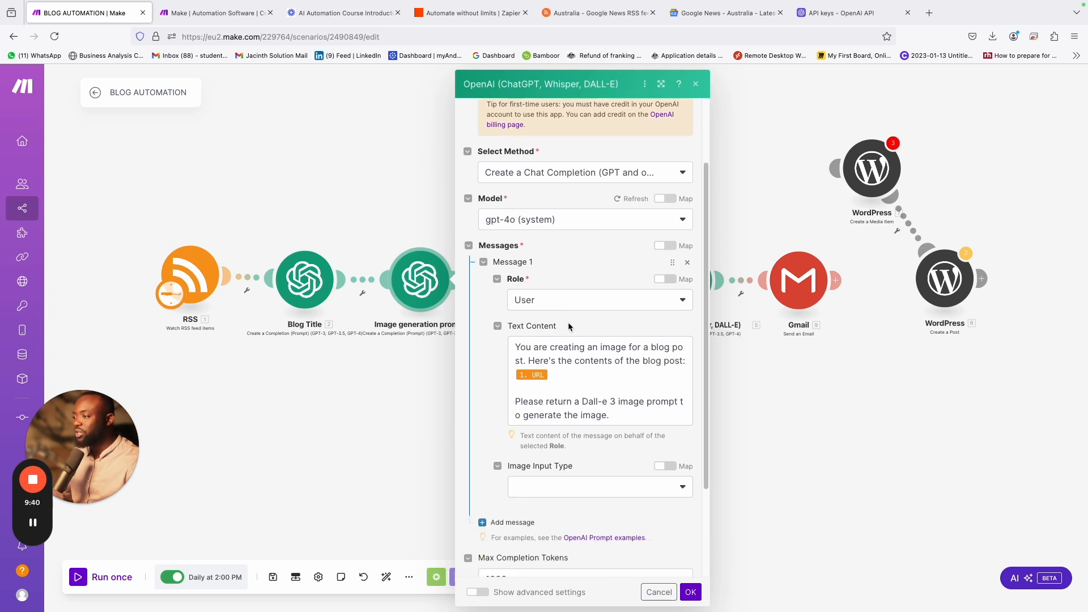
scroll(573, 334, down, 1)
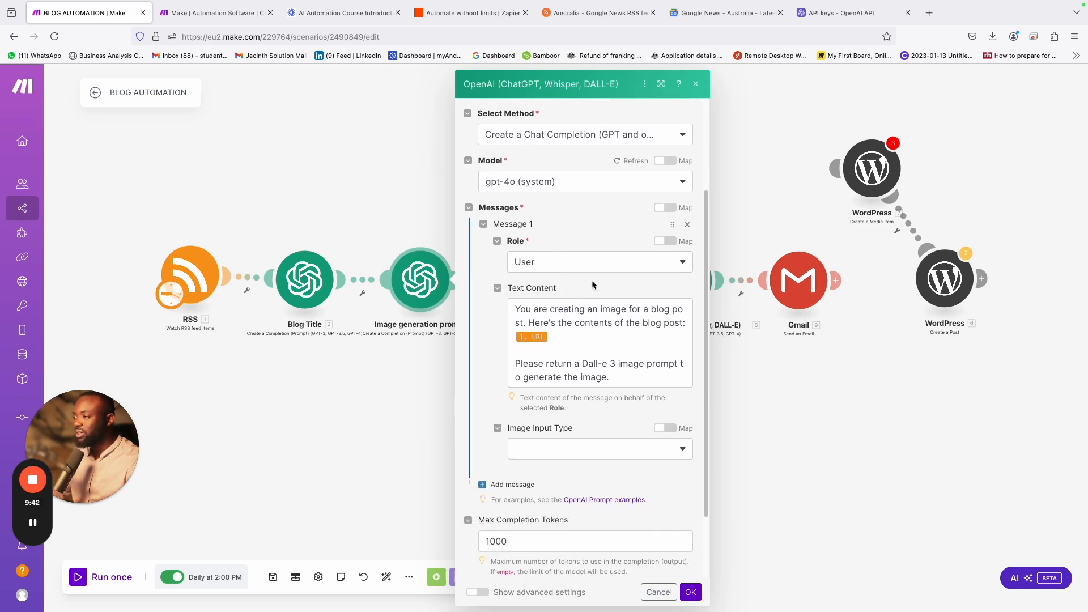
scroll(581, 332, down, 2)
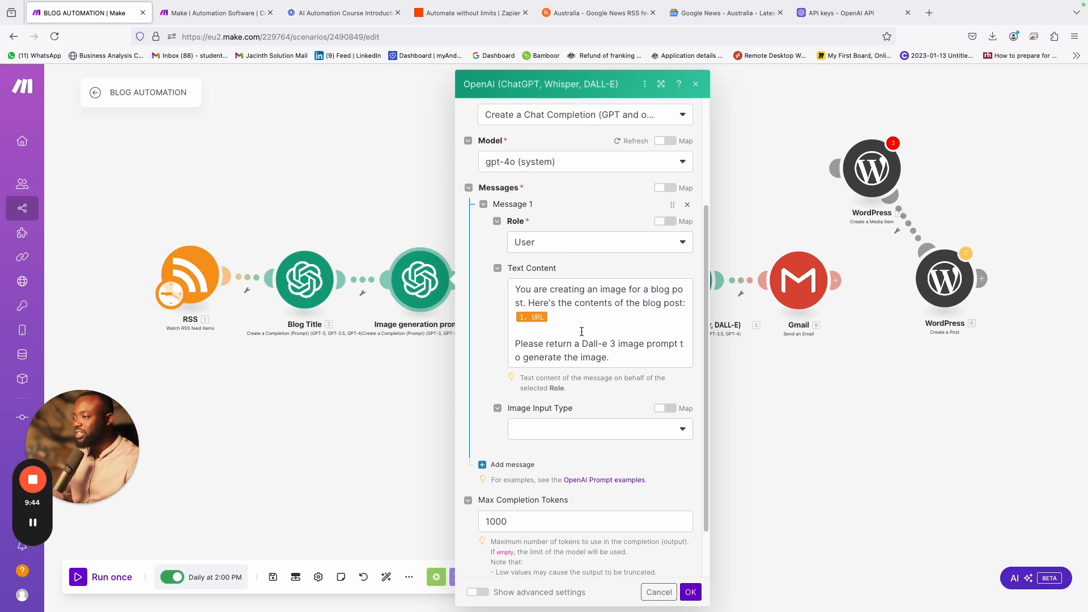
scroll(580, 322, down, 1)
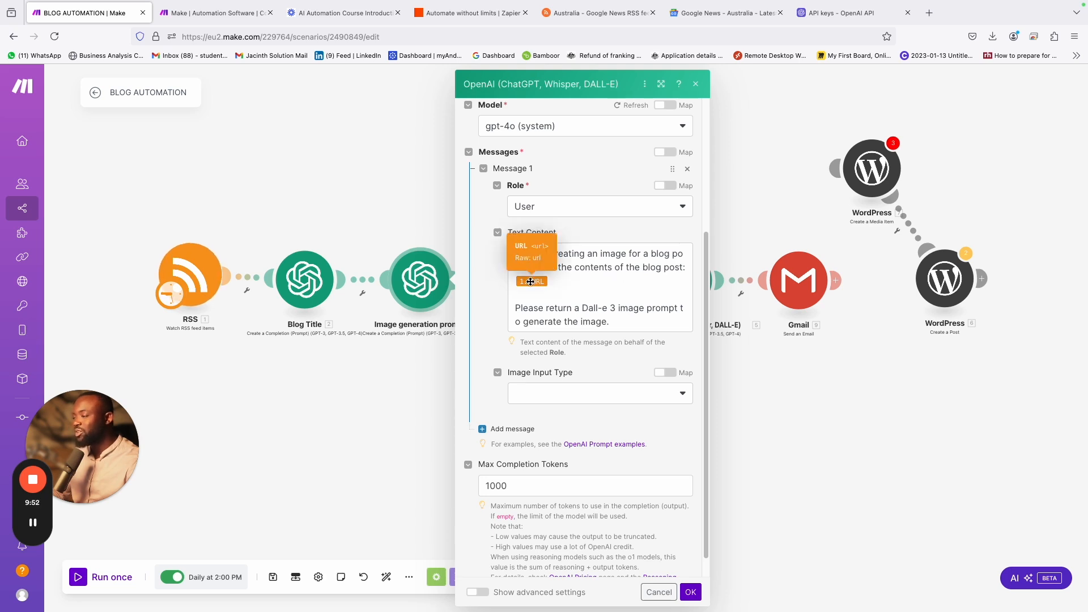
click(578, 282)
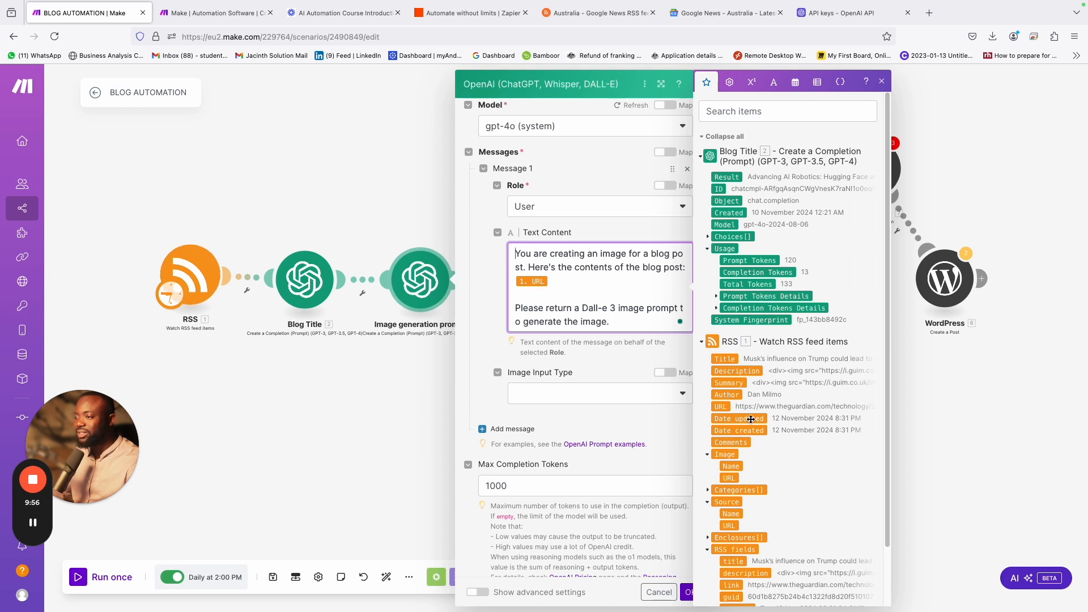
scroll(750, 418, down, 2)
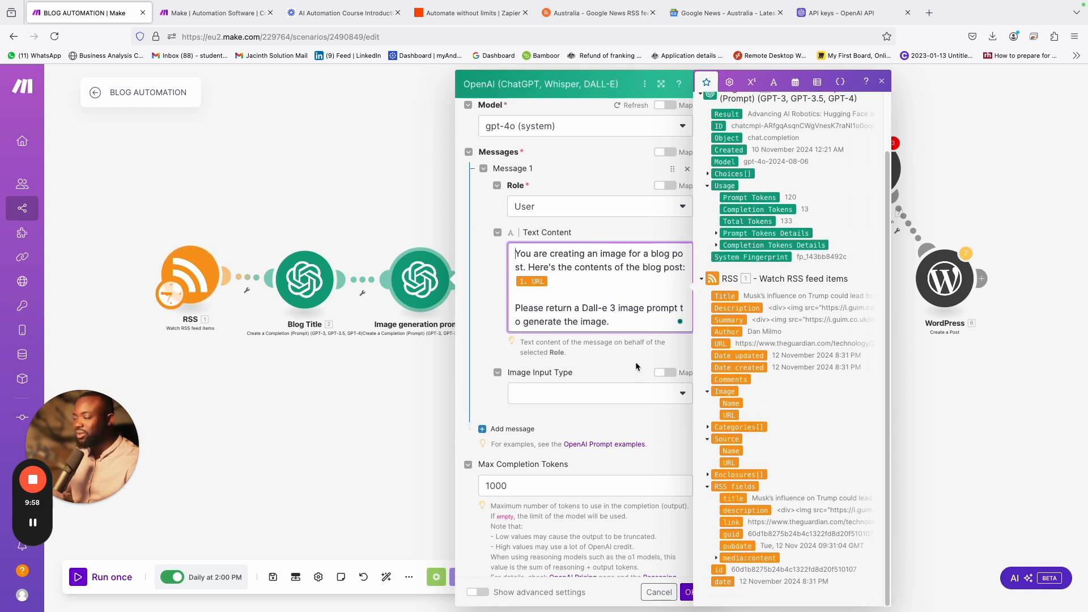
scroll(595, 329, down, 1)
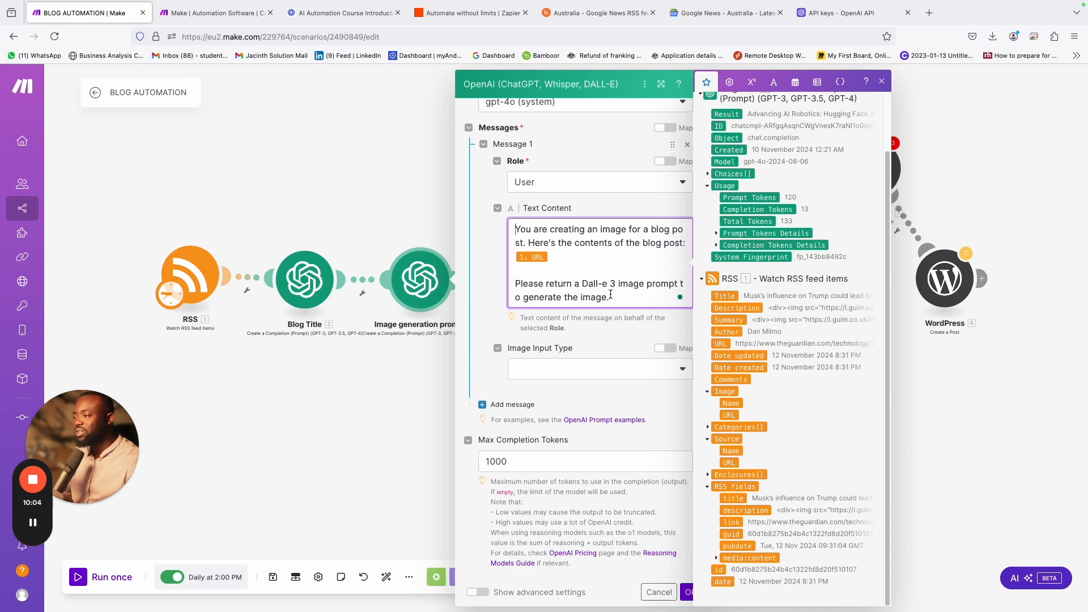
click(635, 201)
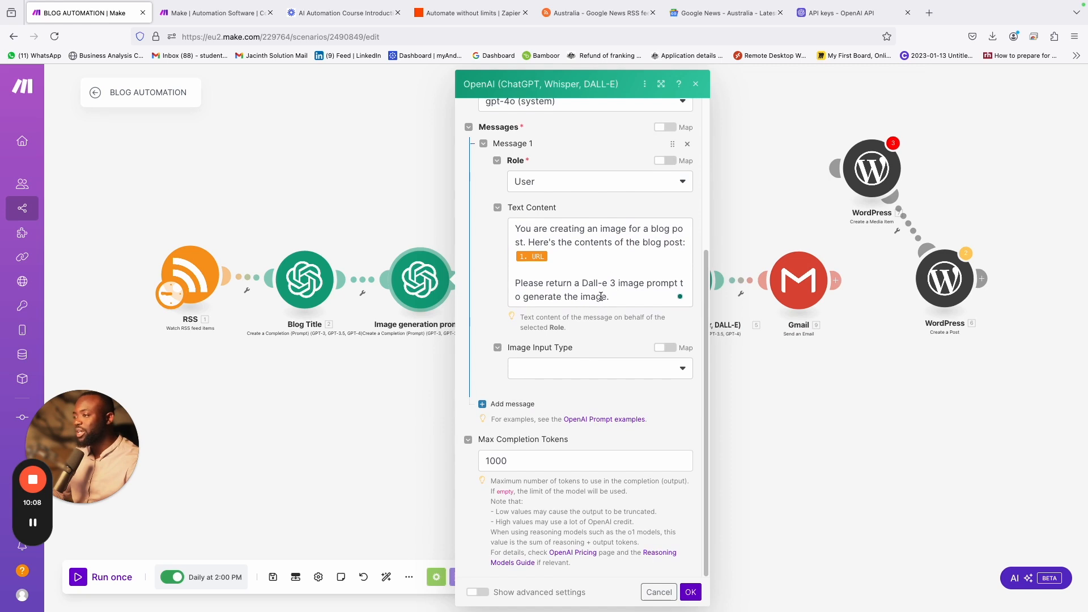
- Review the Image generation prompt module's message settings again, including its maximum completion tokens
scroll(612, 294, up, 3)
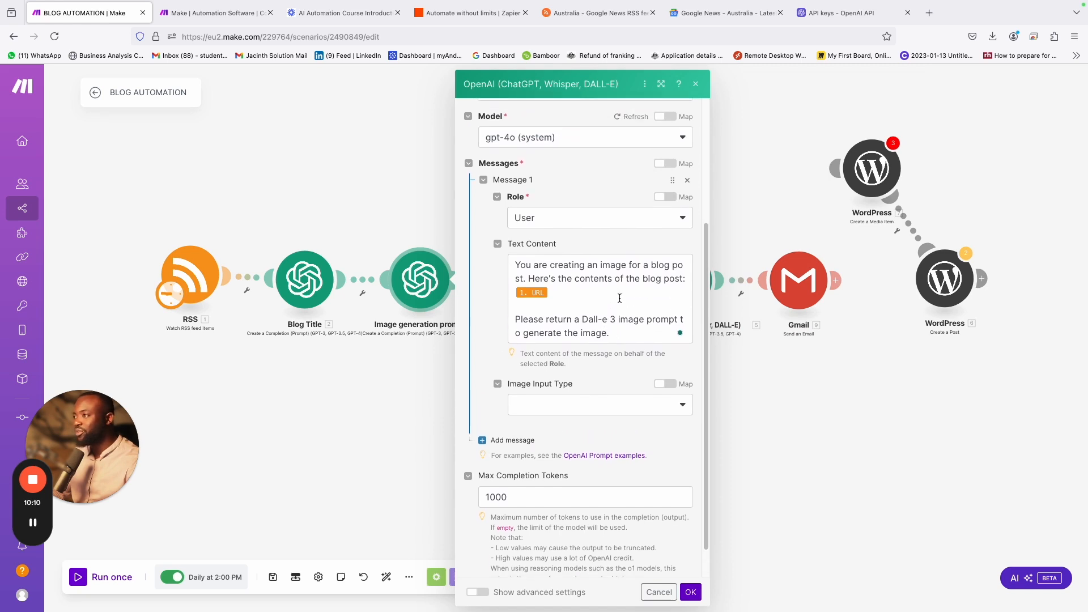
scroll(619, 297, down, 1)
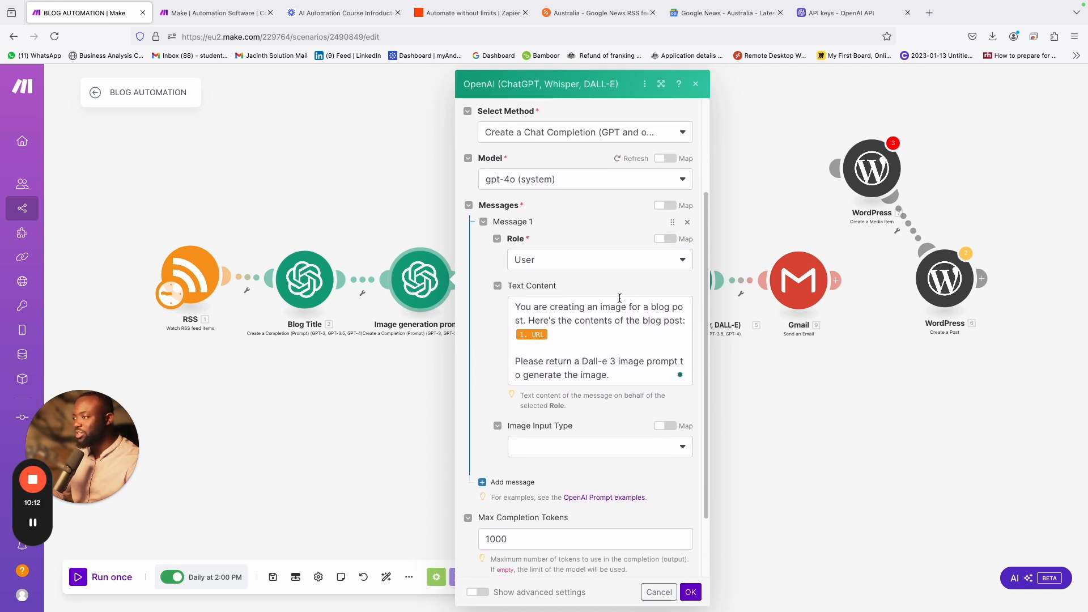
scroll(619, 297, down, 3)
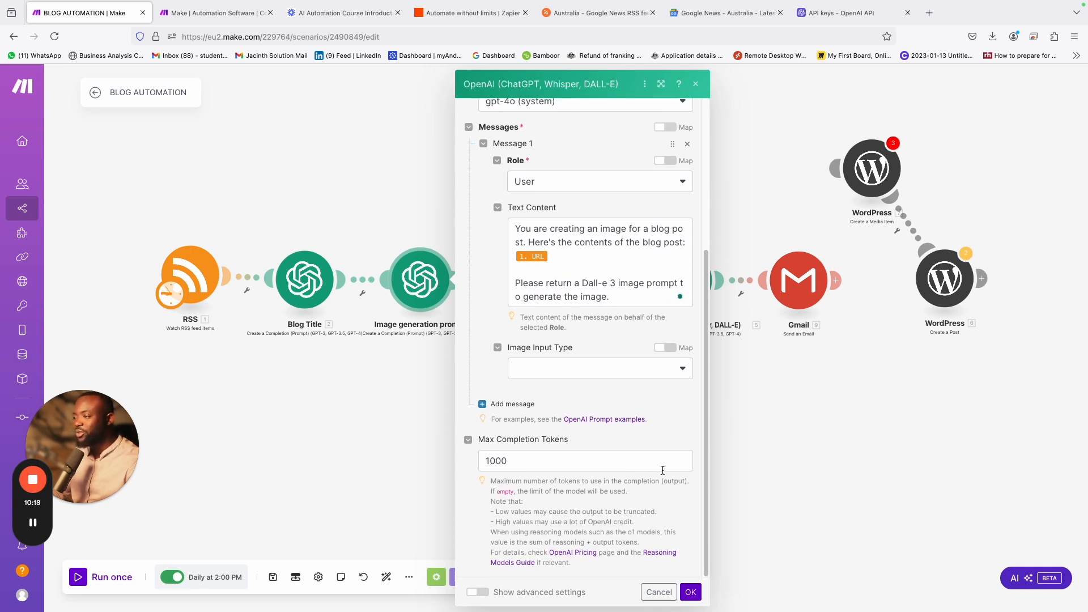
scroll(662, 470, up, 2)
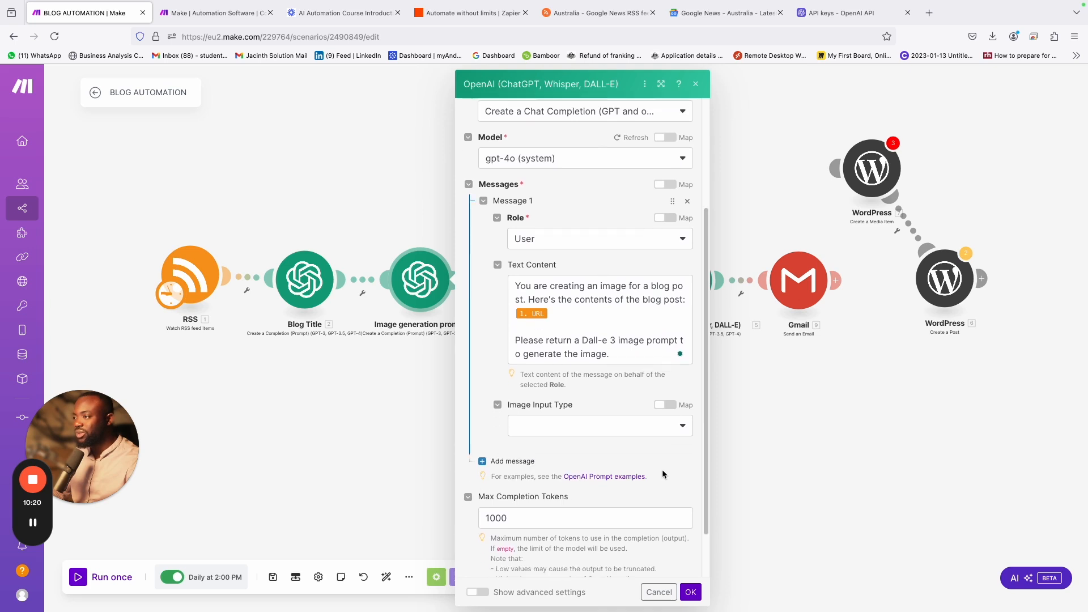
scroll(662, 473, up, 1)
- Review the list of models available for the Image generation prompt module and close it without choosing another model
click(603, 196)
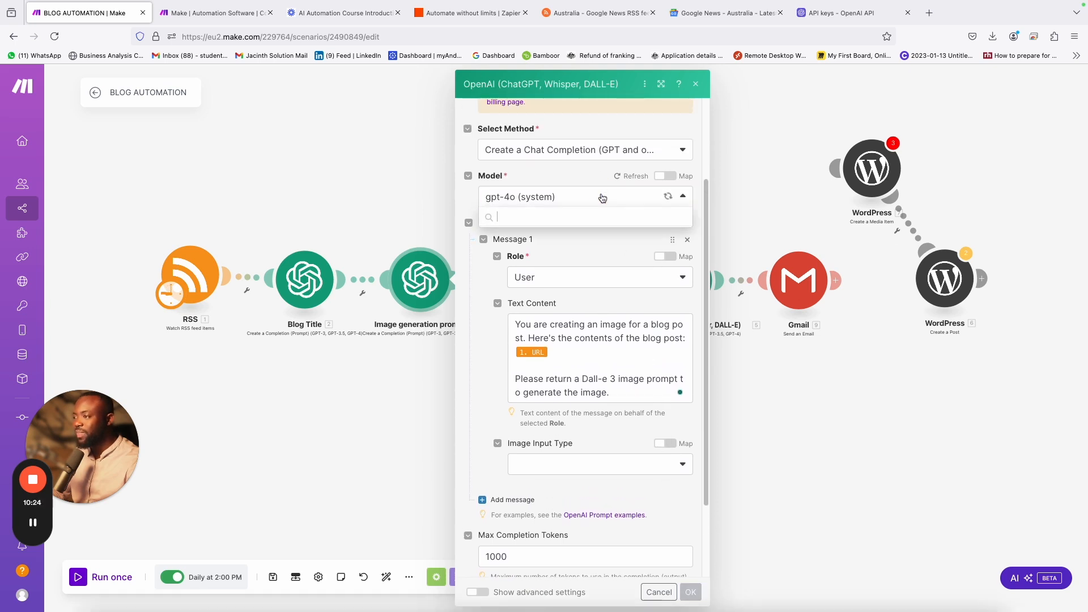
click(602, 197)
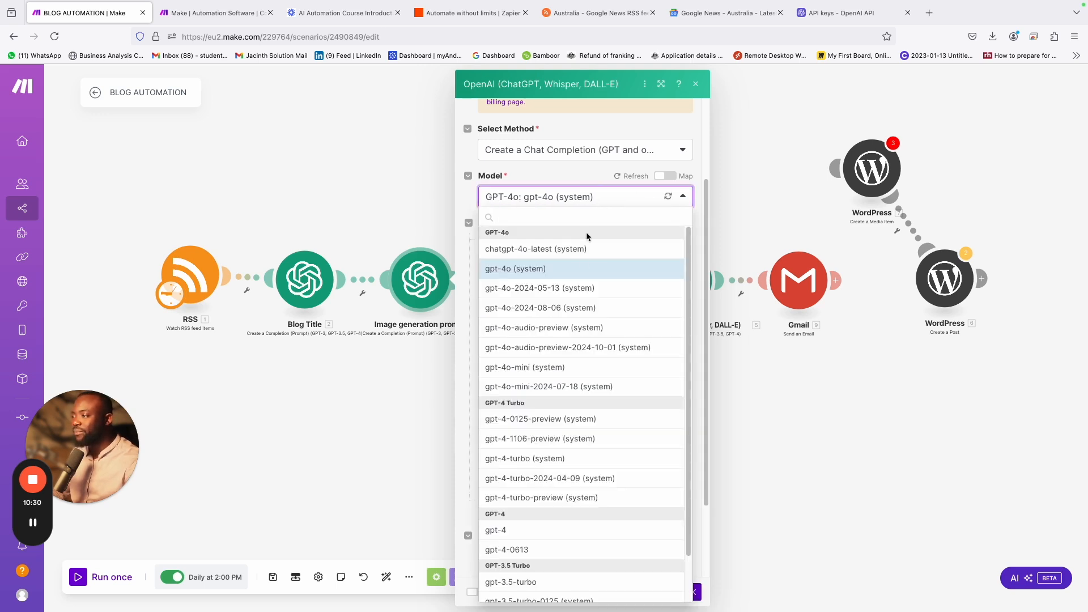
scroll(584, 335, down, 2)
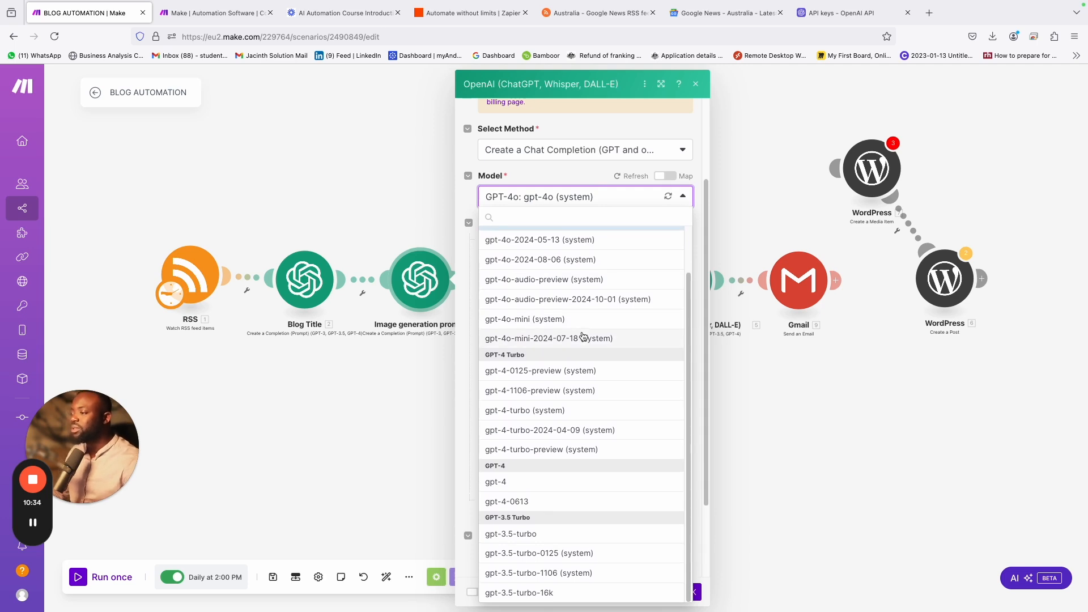
scroll(584, 335, up, 2)
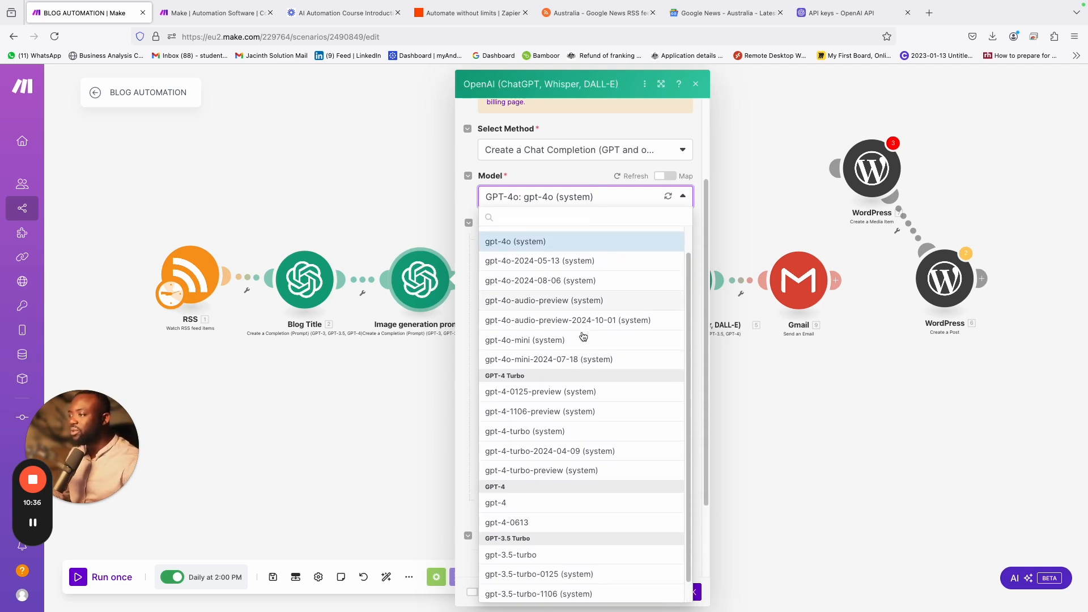
click(575, 176)
scroll(576, 165, up, 3)
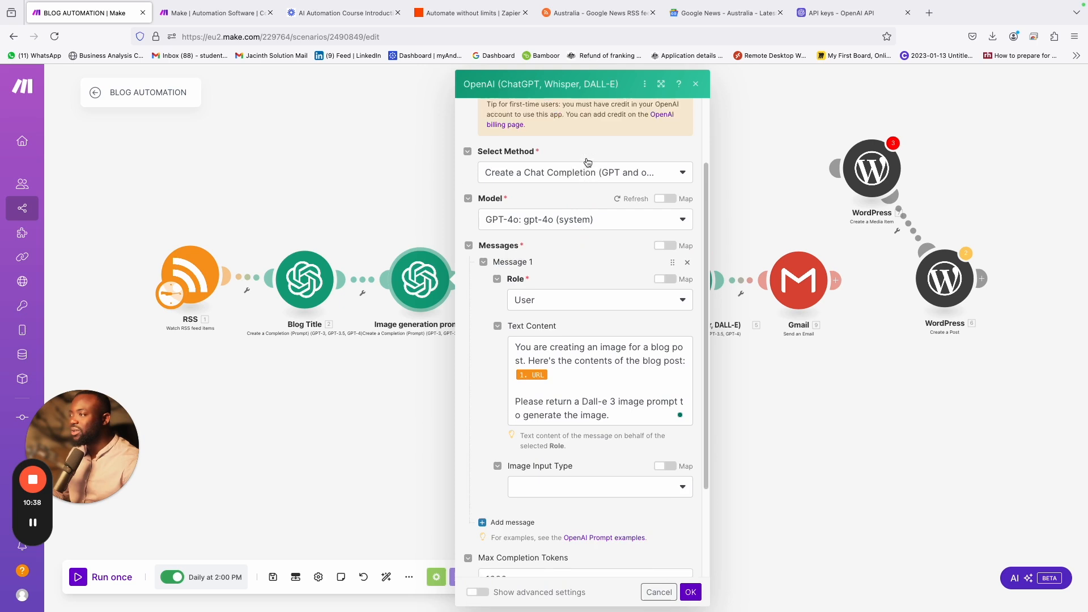
- Check the method options of the Image generation prompt module and close its settings
click(585, 252)
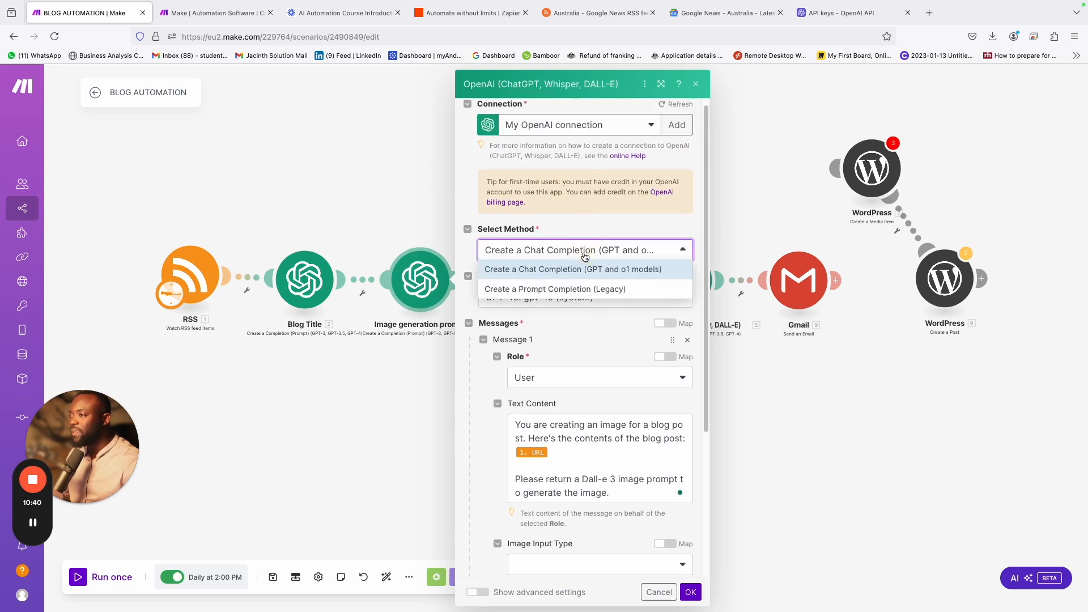
click(596, 218)
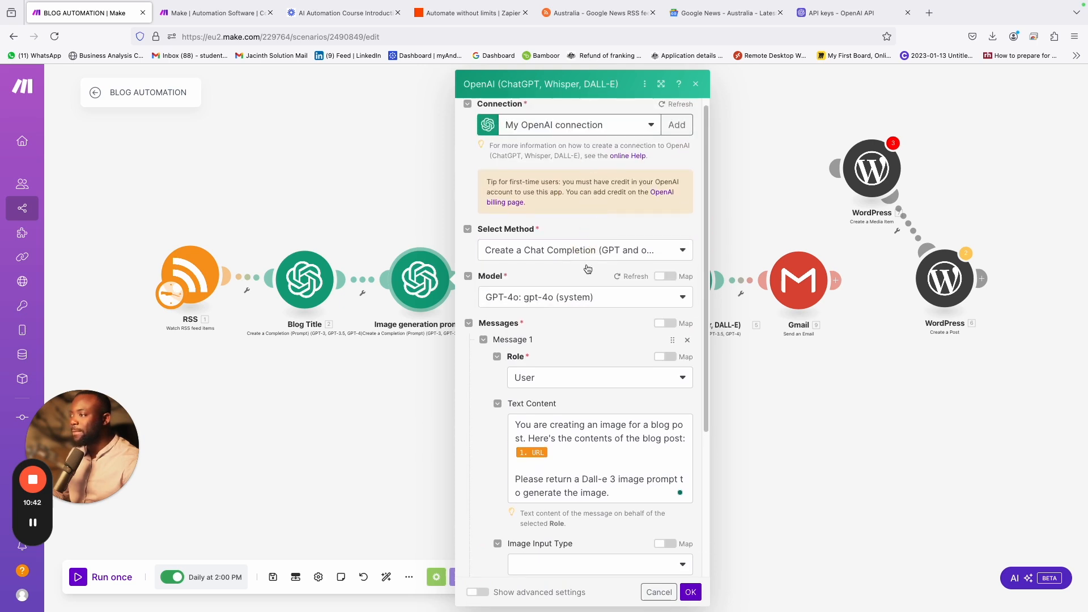
click(696, 84)
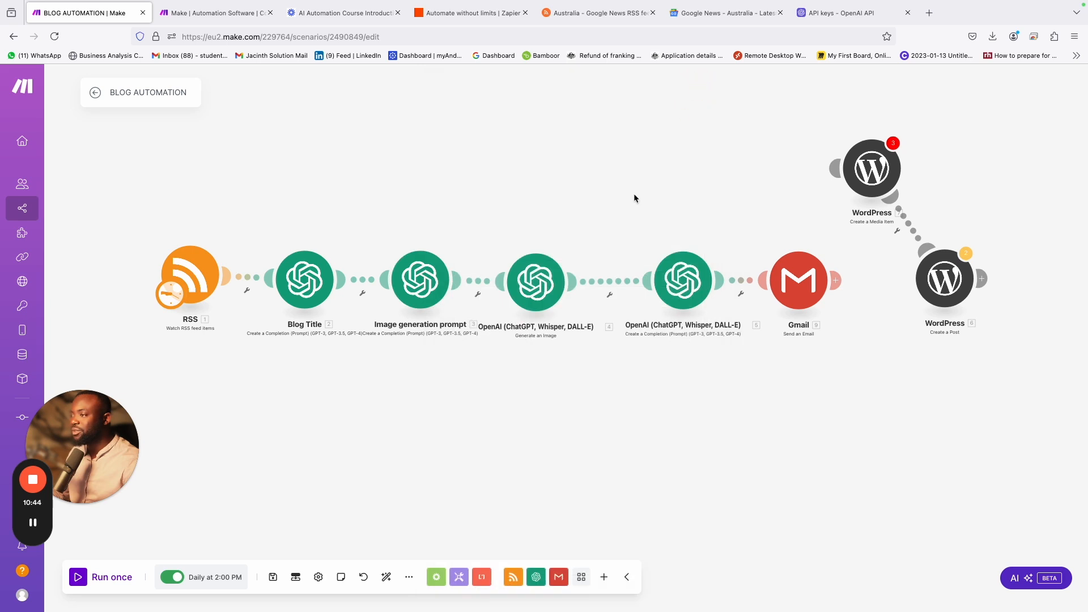
- Open the Generate an Image module and examine the Choices message content from the Image generation prompt module mapped into its prompt
click(551, 291)
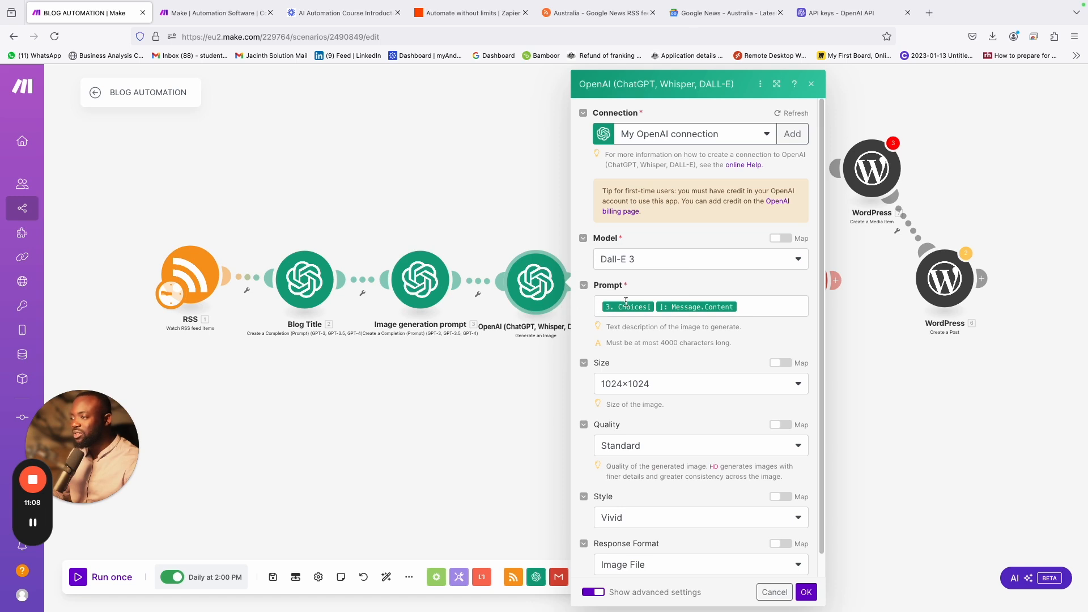
click(751, 307)
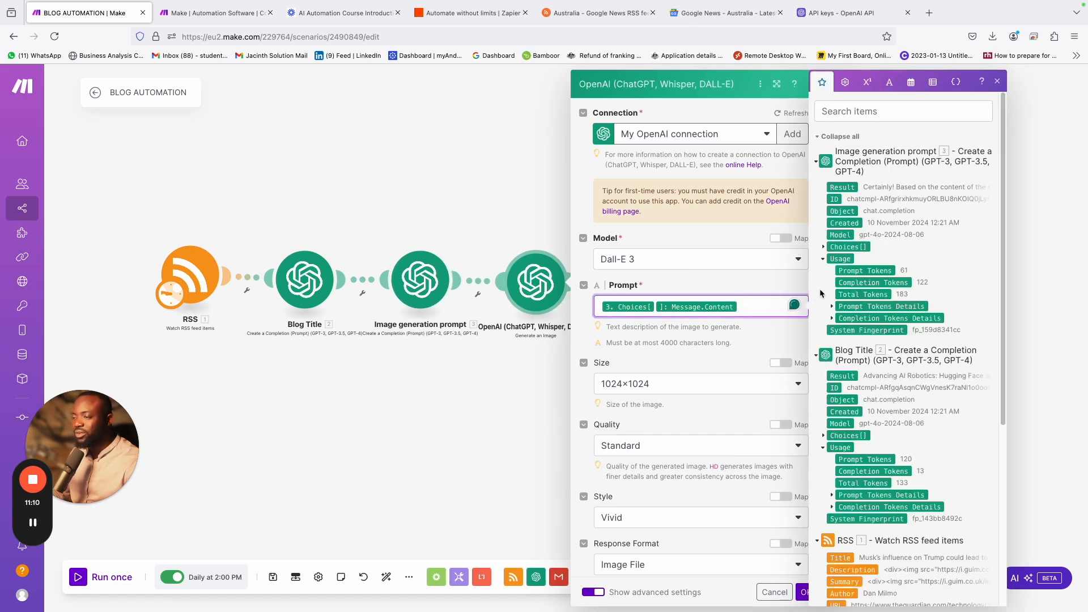
scroll(875, 411, down, 2)
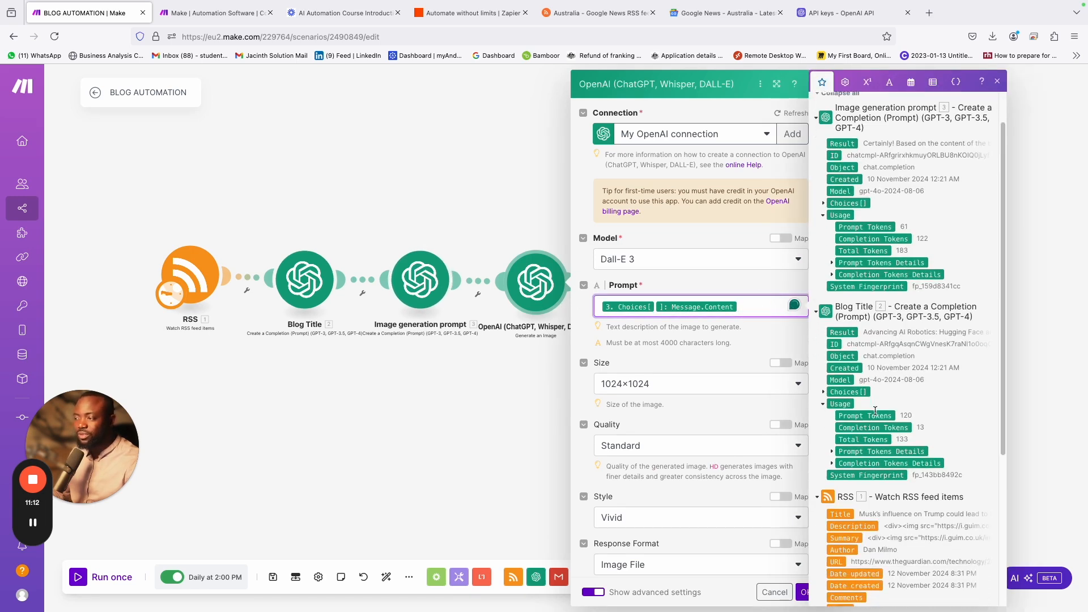
scroll(875, 410, up, 2)
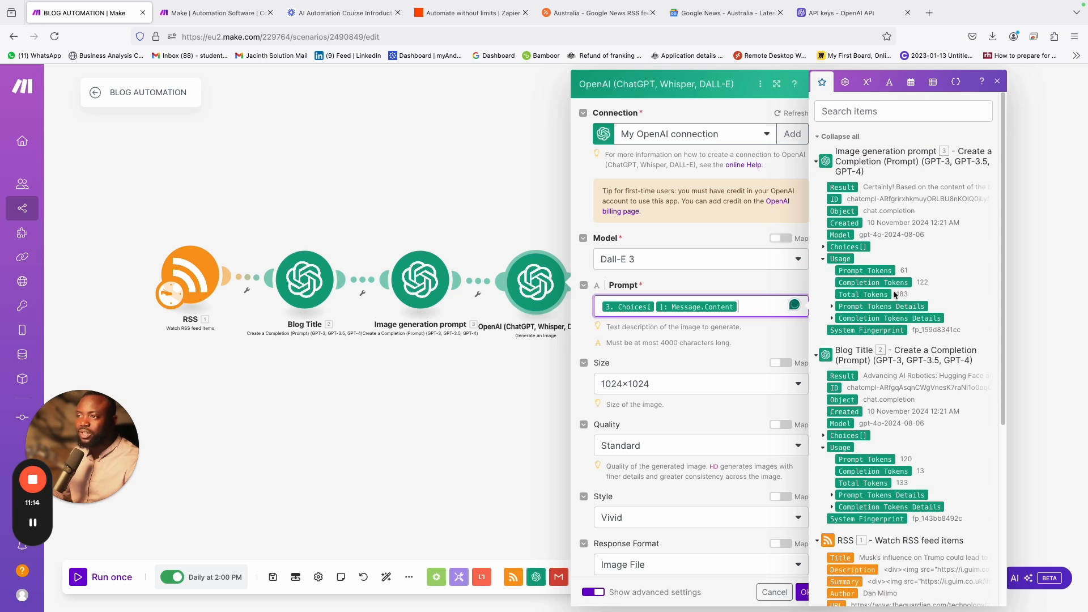
click(822, 248)
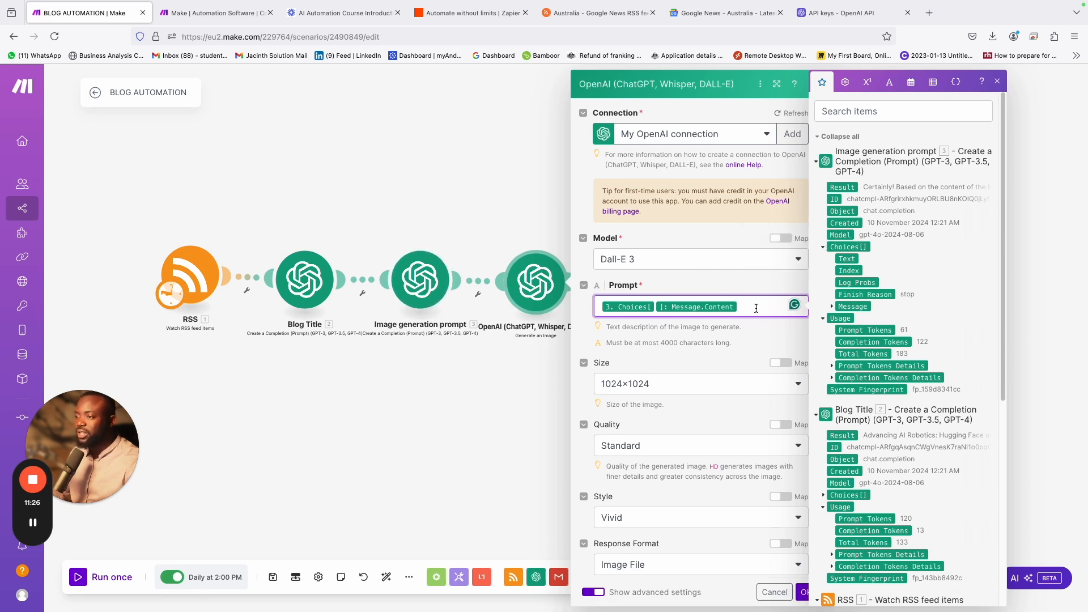
click(832, 307)
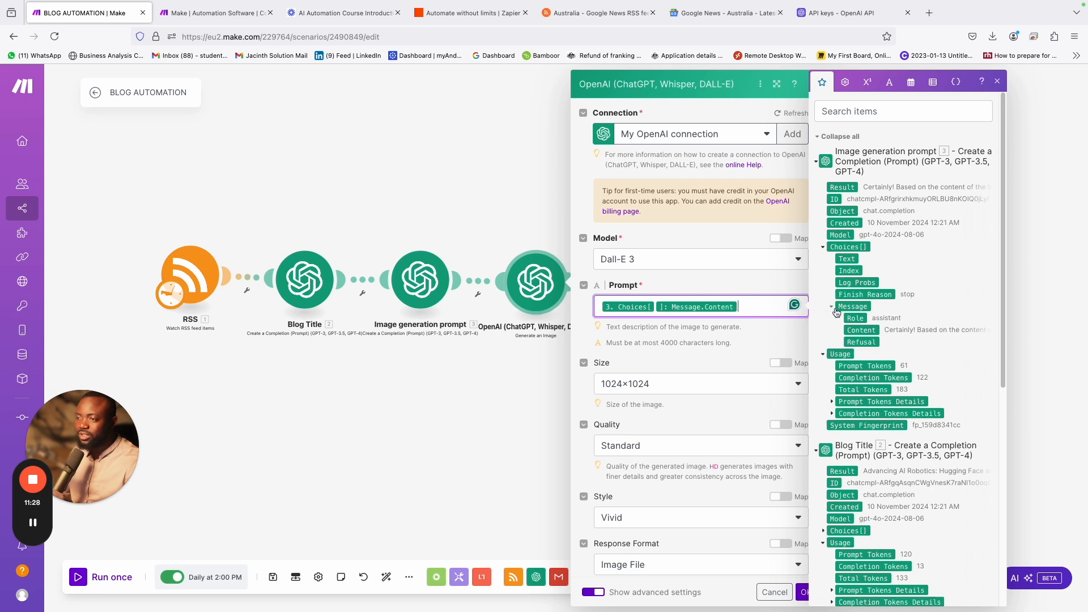
click(763, 336)
- Review the image size, quality and style options, picking 1024×1024 and Standard and leaving the style as Vivid
scroll(764, 337, down, 1)
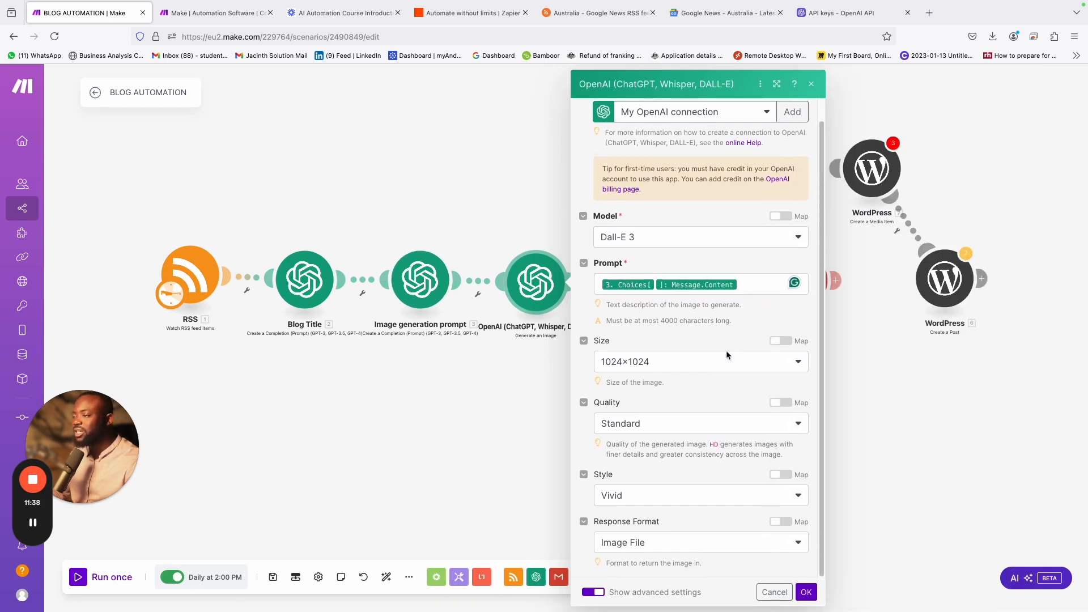
click(656, 364)
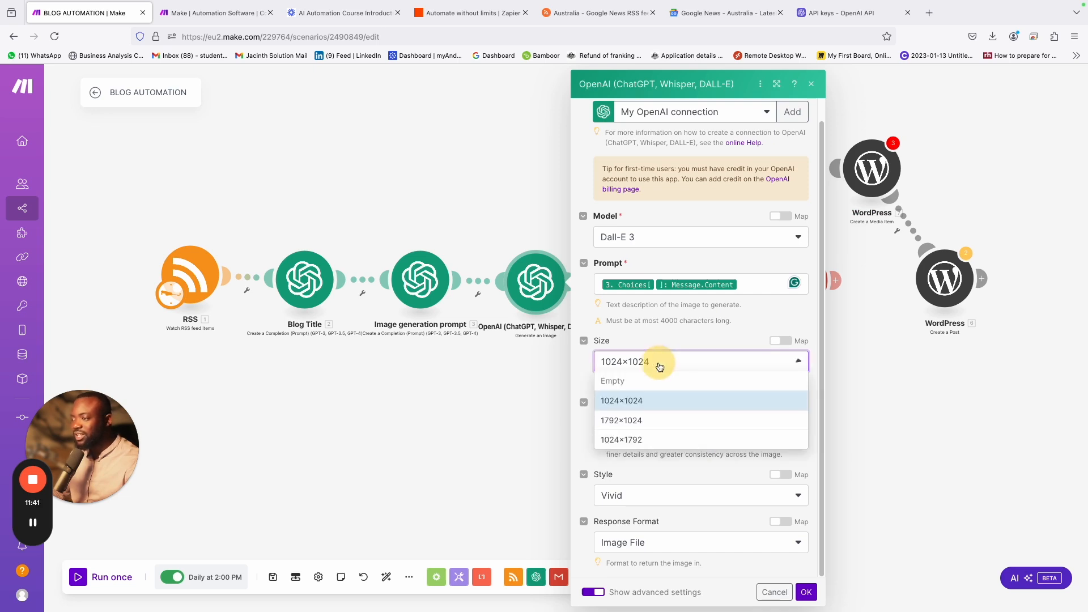
click(656, 401)
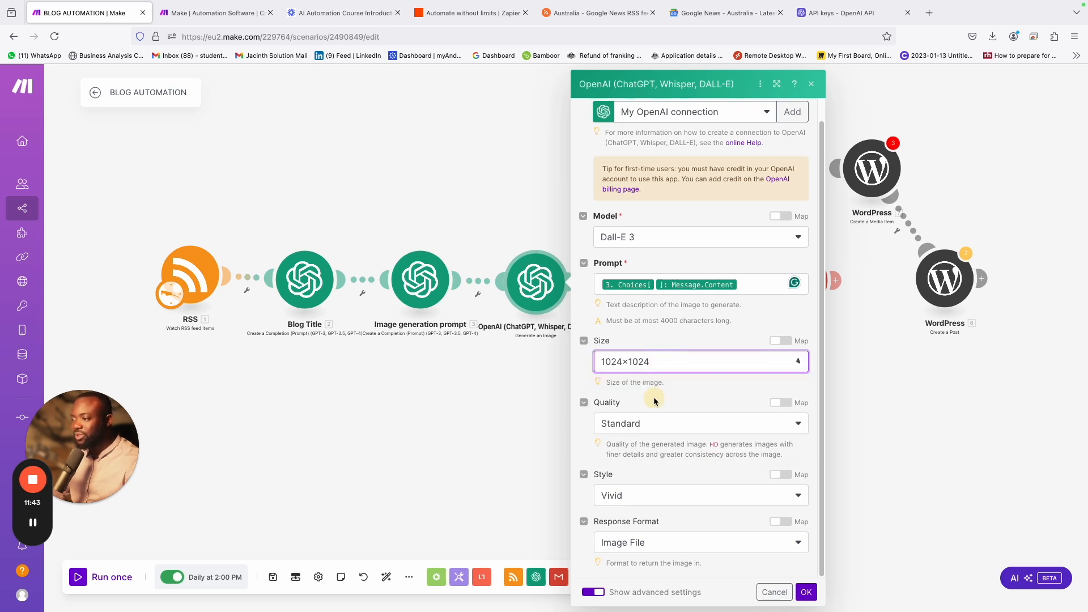
click(669, 426)
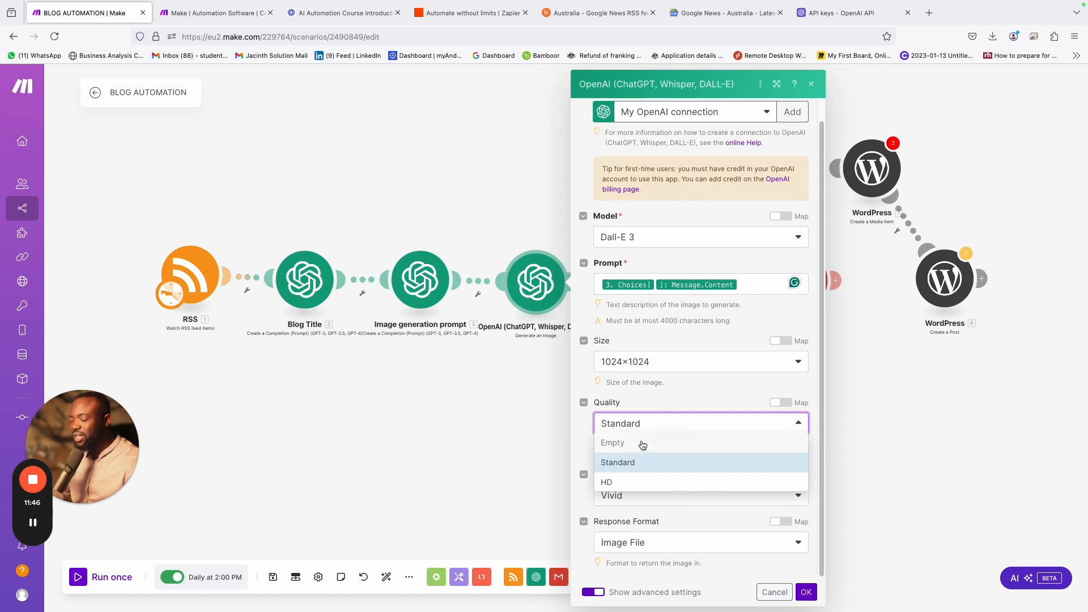
click(653, 463)
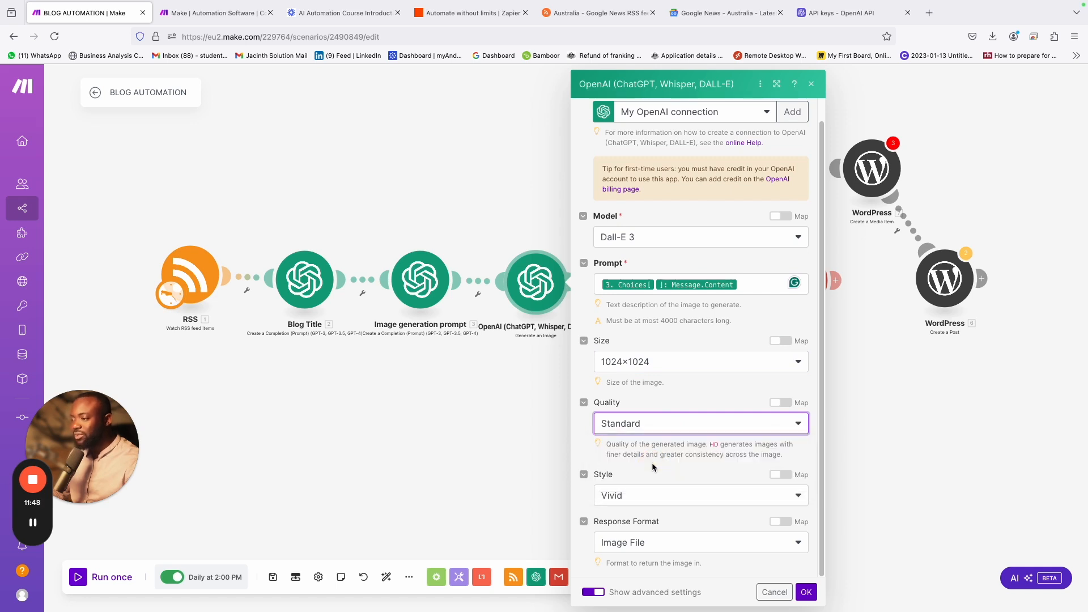
click(664, 503)
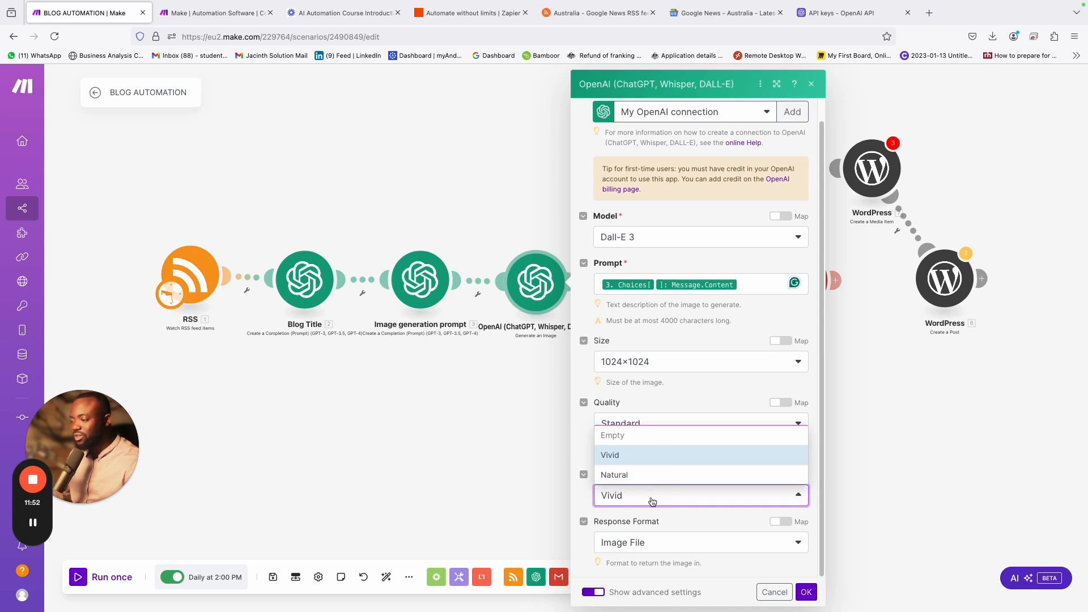
click(652, 495)
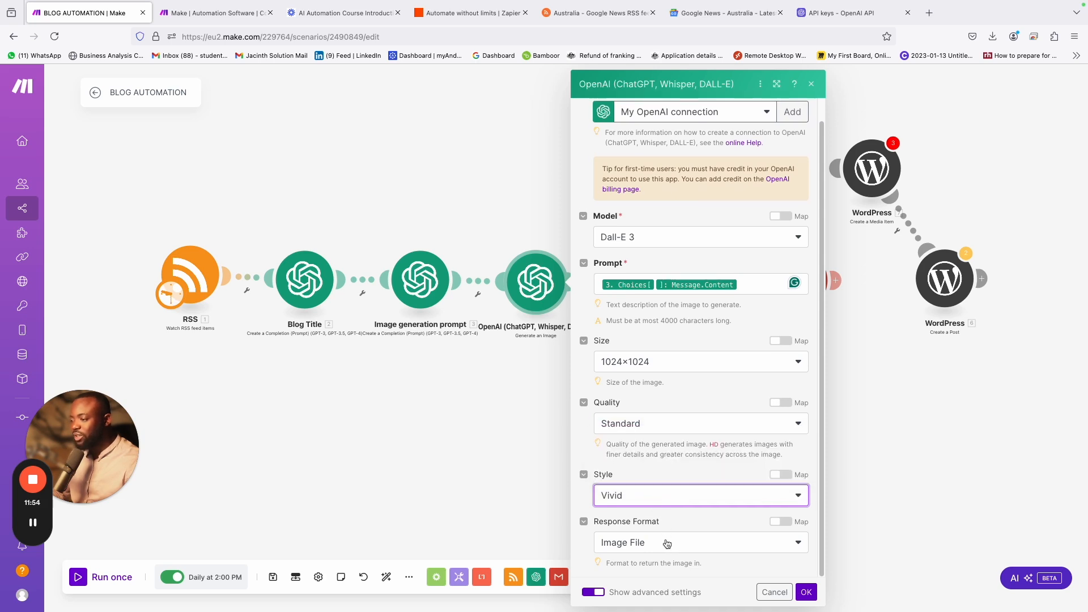
- Pick Image File as the response format and confirm the Generate an Image module's settings
click(667, 544)
click(672, 521)
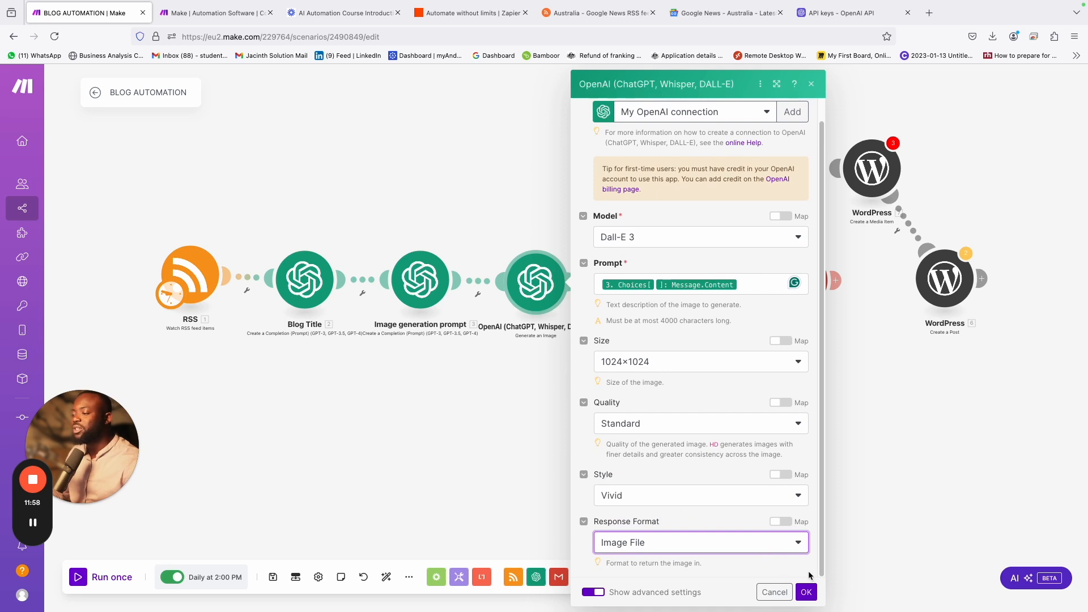
click(811, 595)
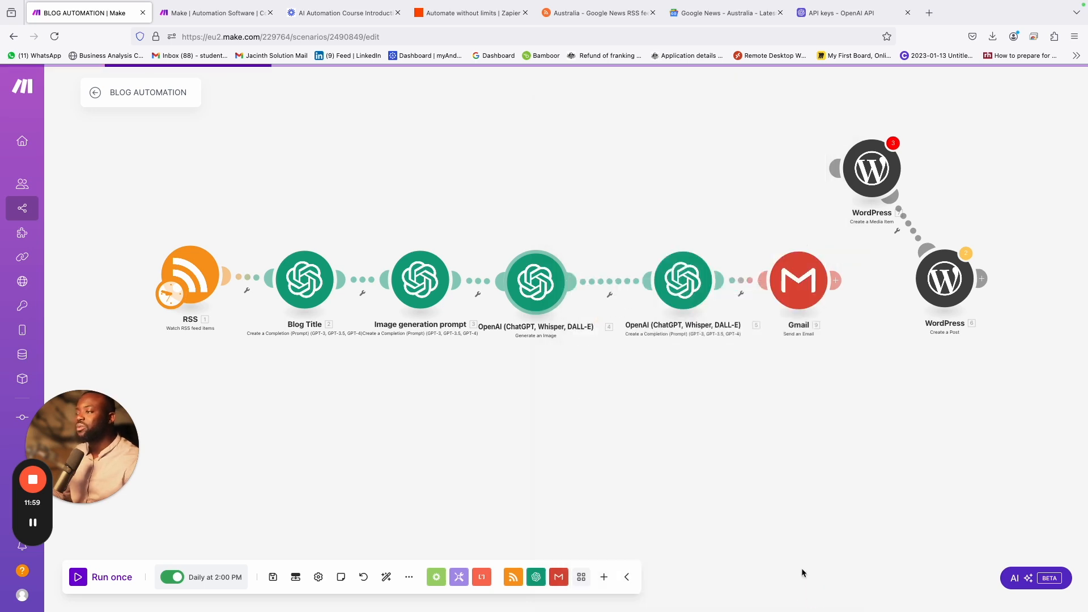
- Open the OpenAI module before Gmail and review its method, gpt-4o model and article prompt with the mapped RSS URL and blog title
click(688, 283)
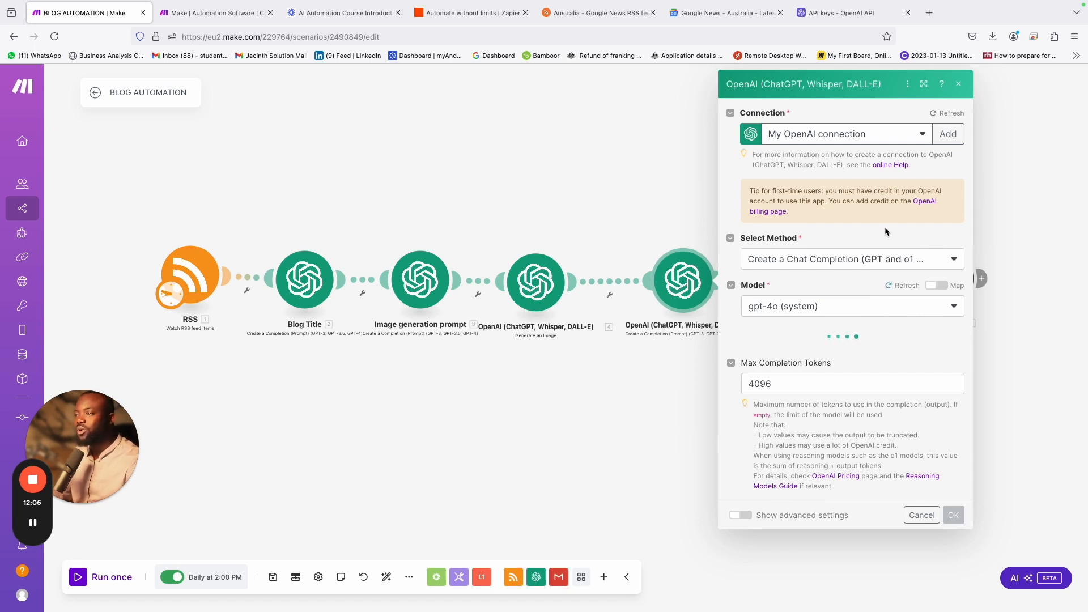
scroll(879, 352, down, 5)
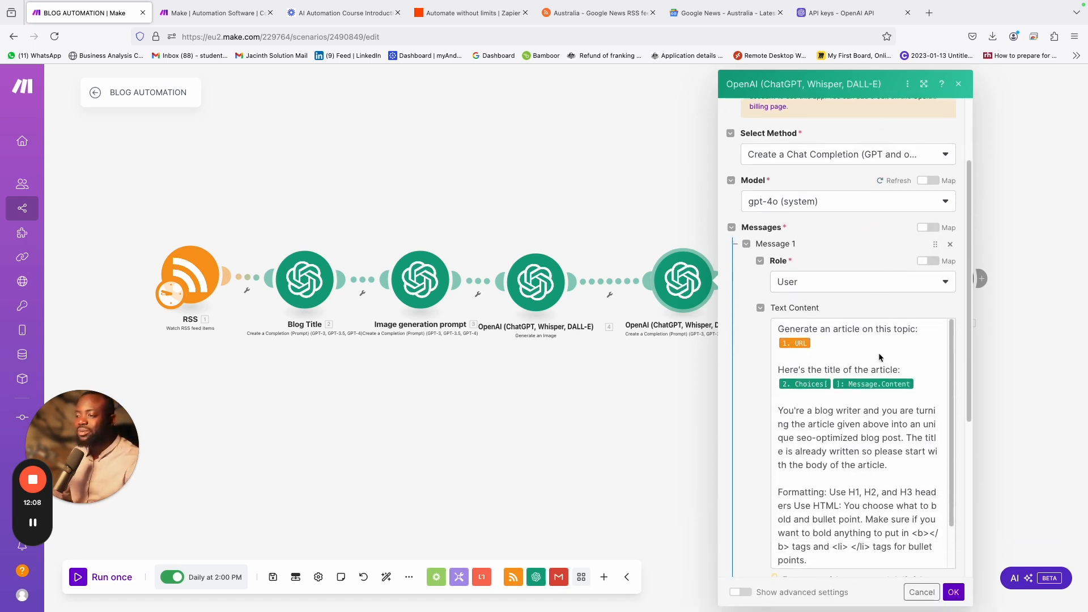
scroll(878, 353, down, 10)
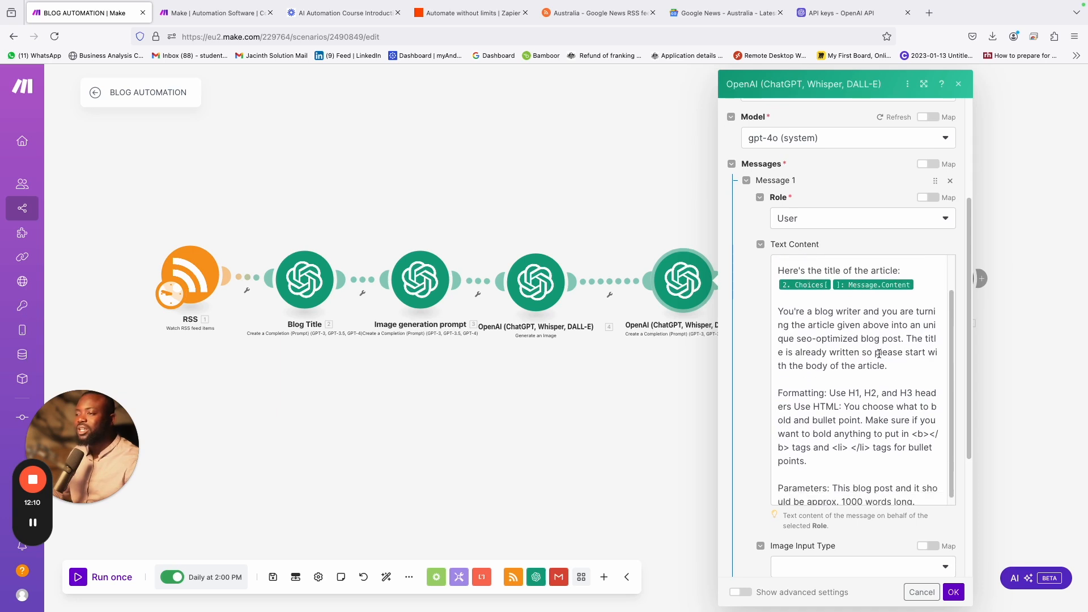
scroll(878, 352, up, 3)
scroll(879, 357, up, 5)
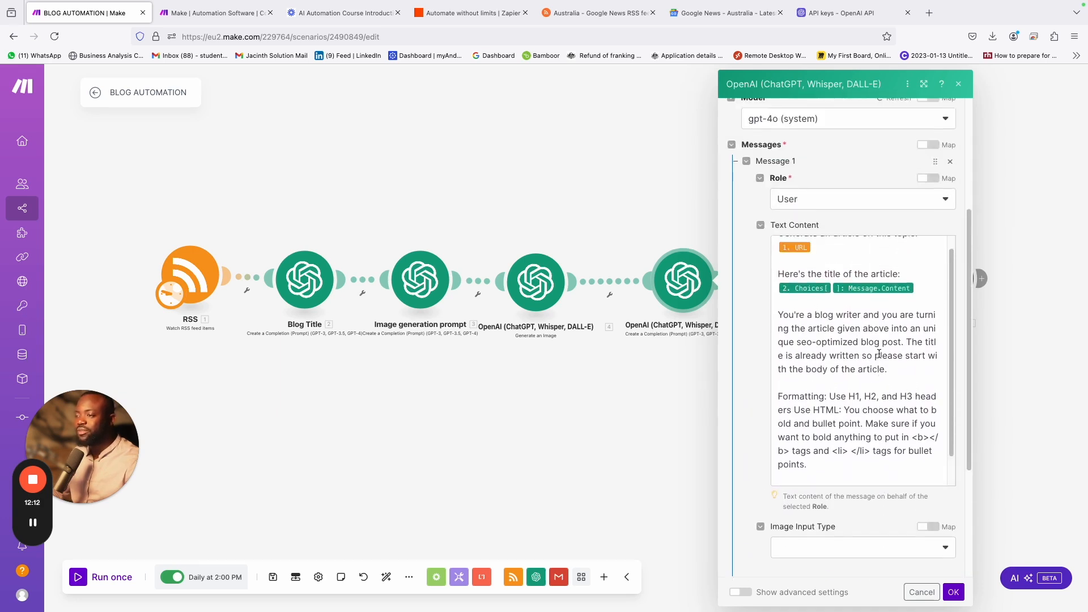
scroll(878, 354, up, 1)
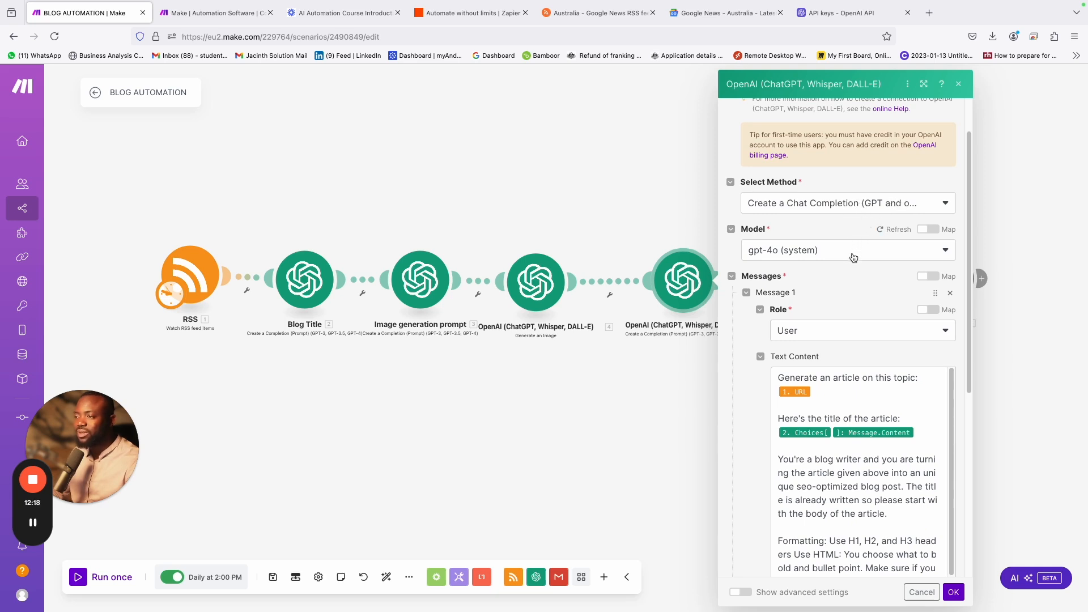
scroll(846, 285, down, 5)
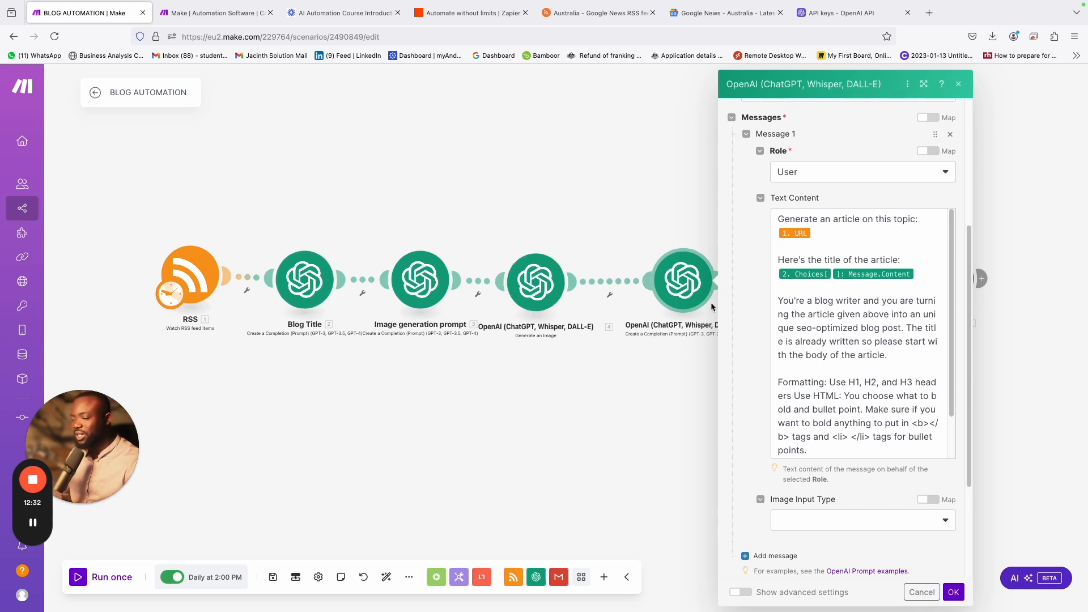
- Examine the article prompt's writing, HTML formatting and length instructions and the Max Completion Tokens setting, and close the module with its settings accepted
scroll(843, 311, down, 2)
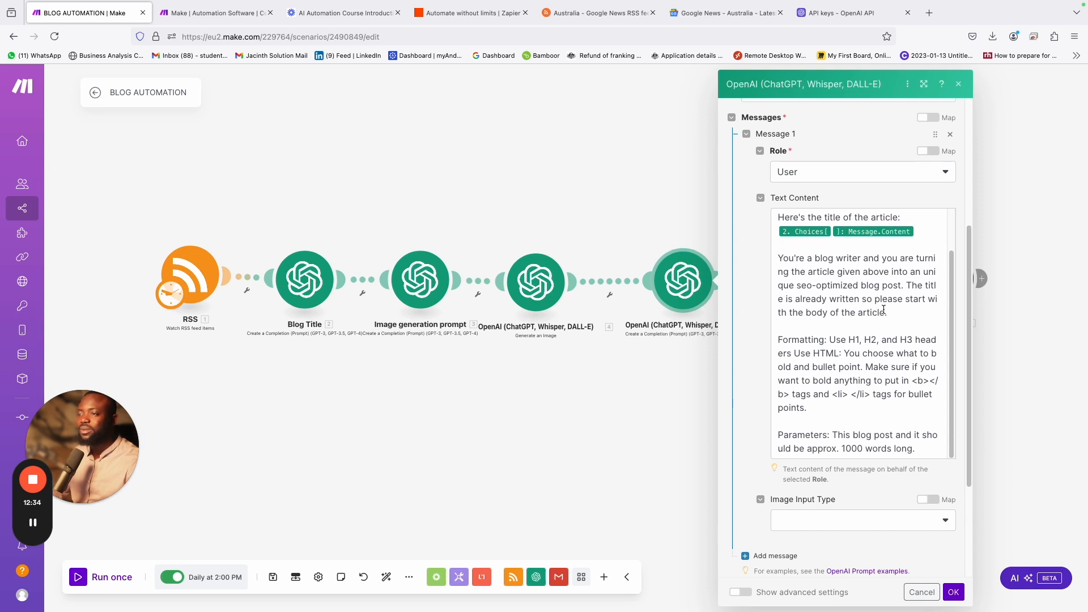
drag(888, 312, 795, 265)
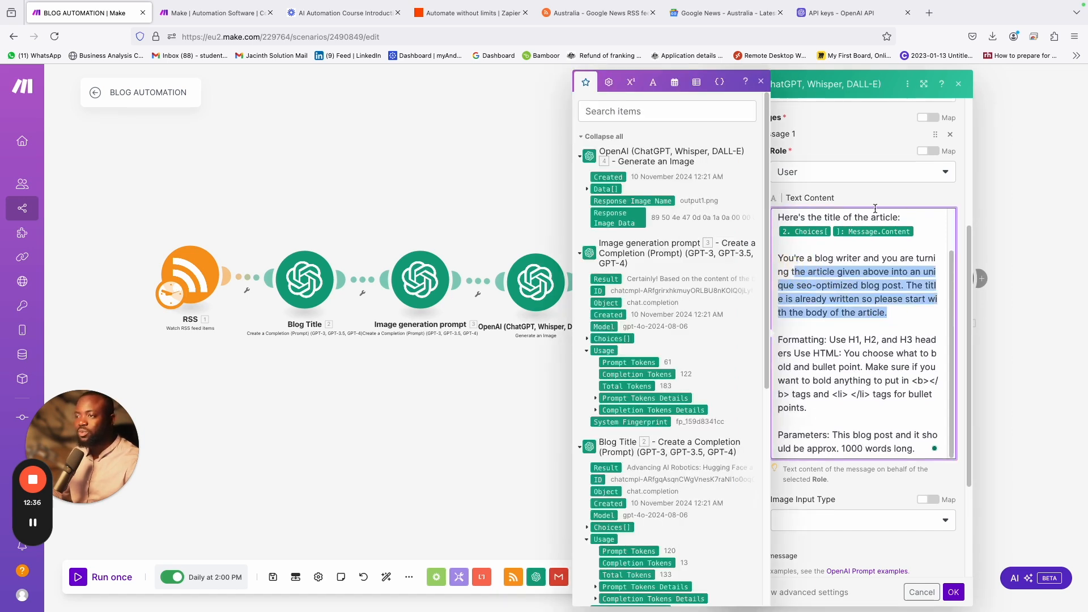
click(898, 199)
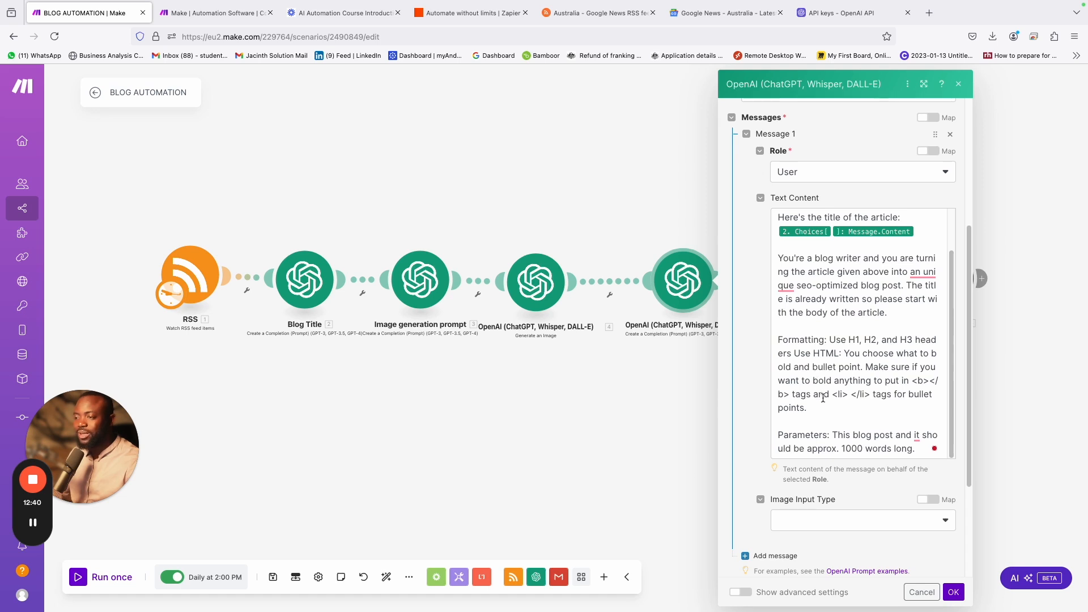
scroll(824, 408, down, 3)
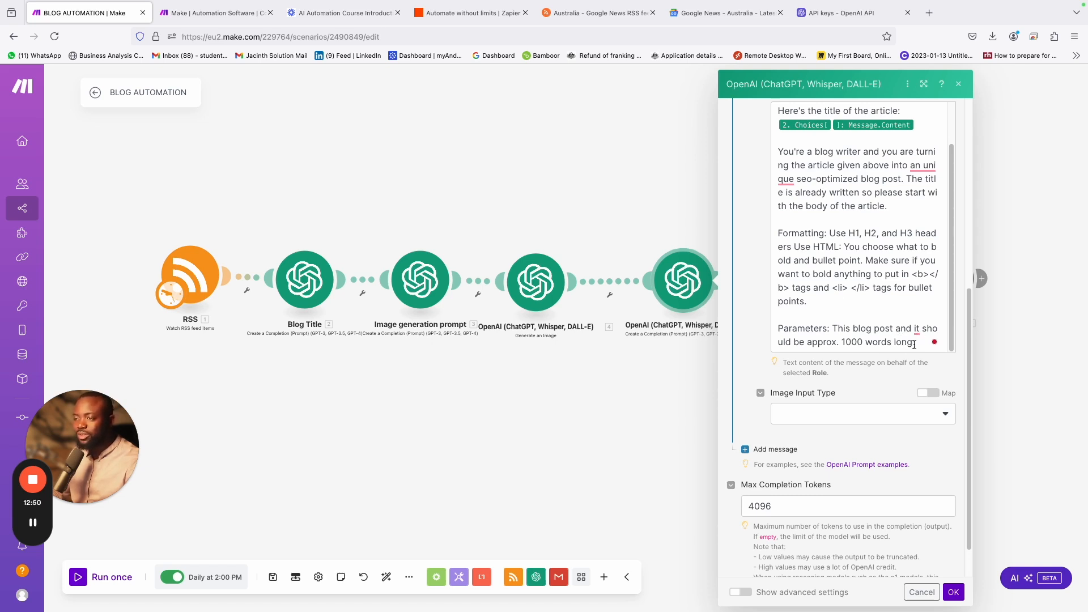
scroll(862, 412, down, 1)
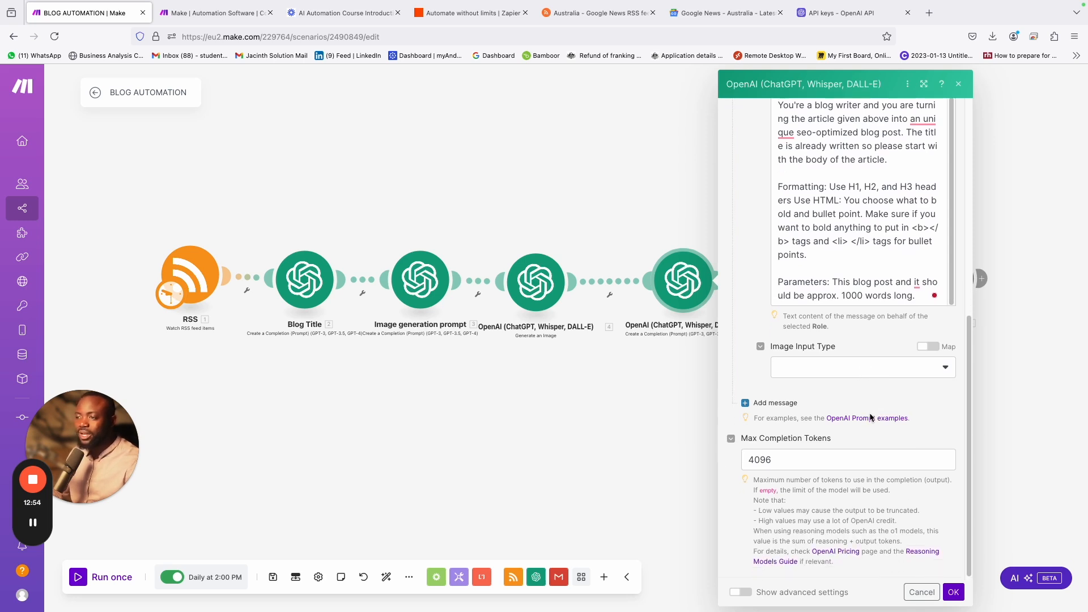
scroll(869, 412, up, 3)
scroll(869, 417, down, 3)
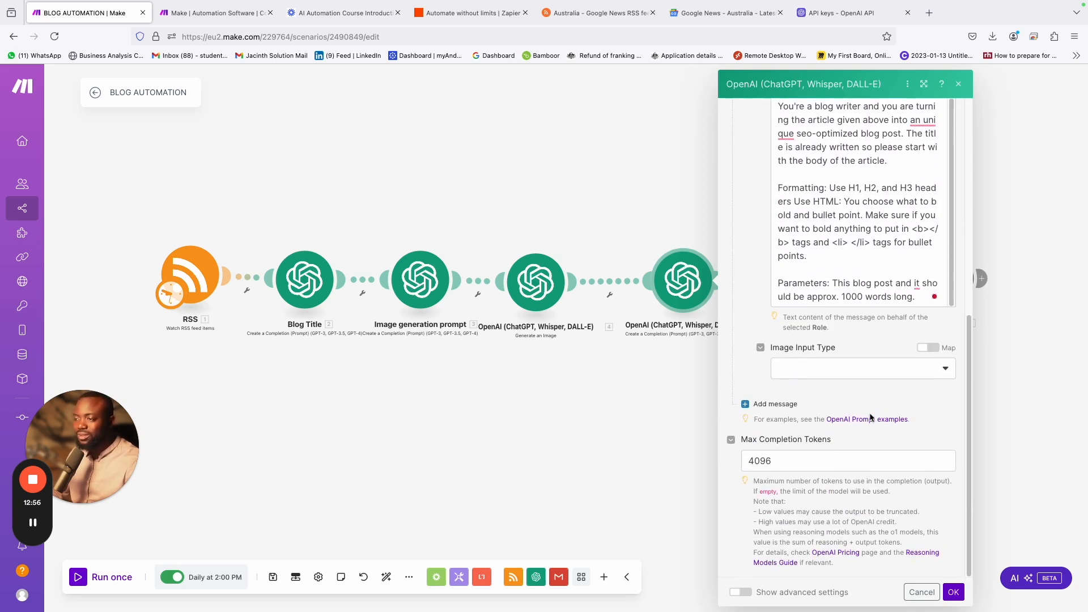
click(954, 591)
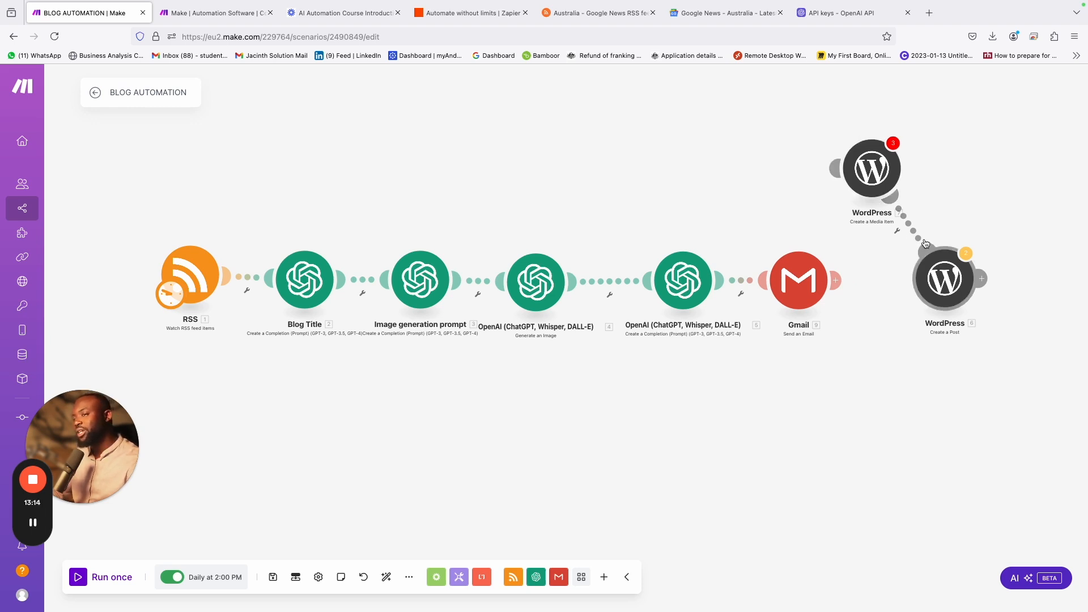
- Check the Gmail module's recipient, subject and mapped message content, and close it with its settings accepted
click(787, 283)
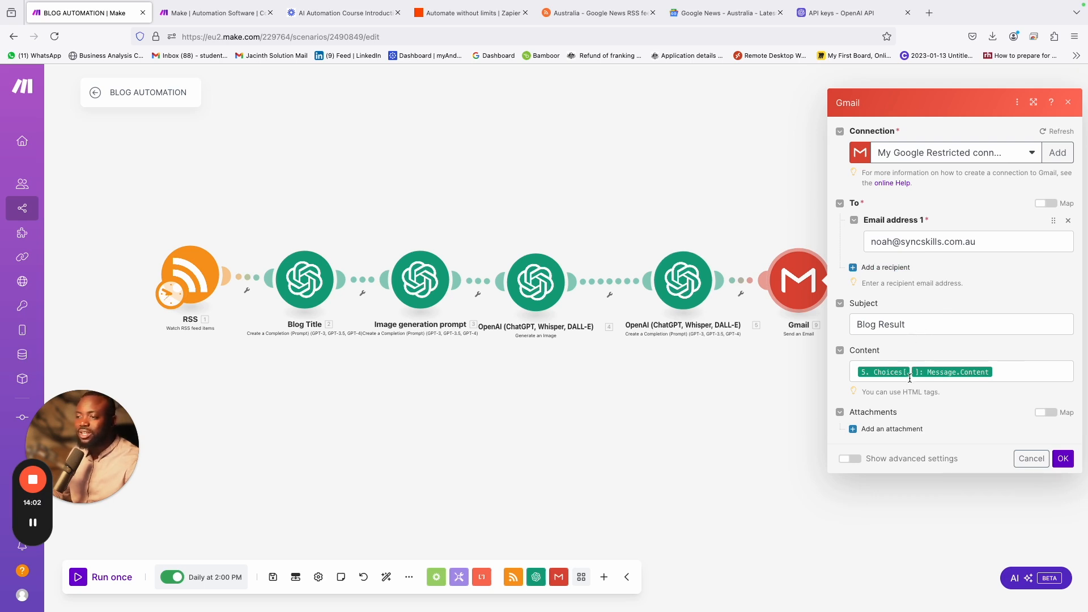
click(1062, 460)
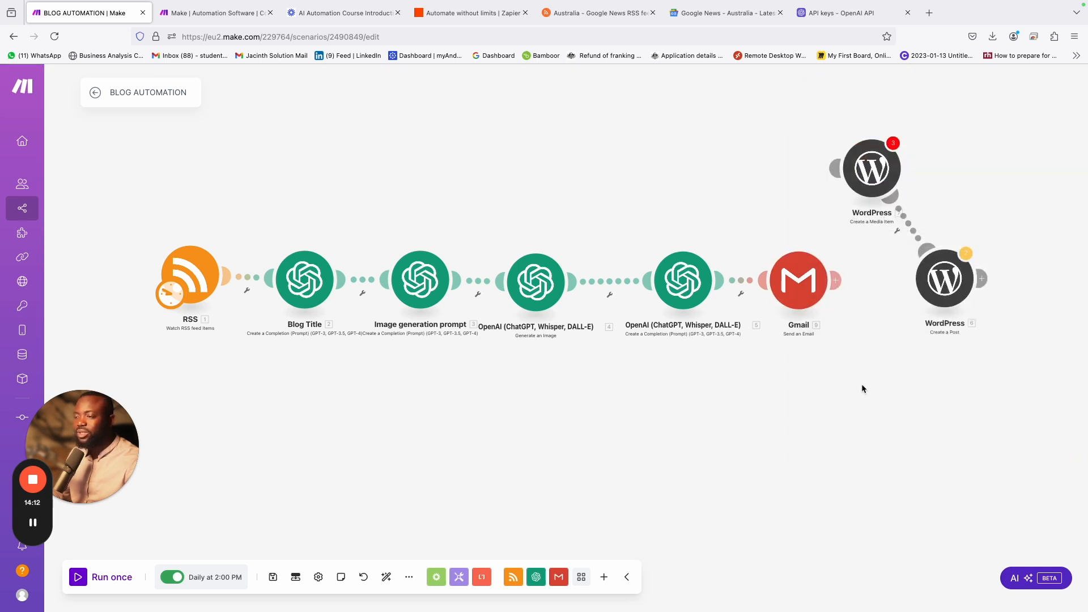
- View the whole scenario and check its schedule settings, accepting the Every day run at 14:00
scroll(861, 383, down, 2)
scroll(862, 387, down, 2)
scroll(875, 451, down, 1)
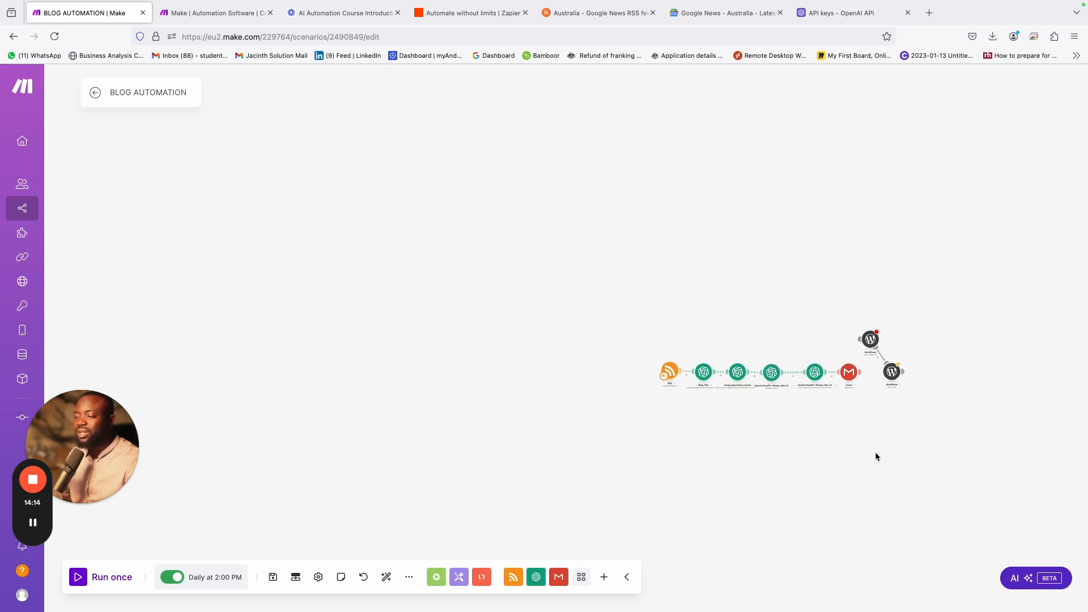
click(215, 578)
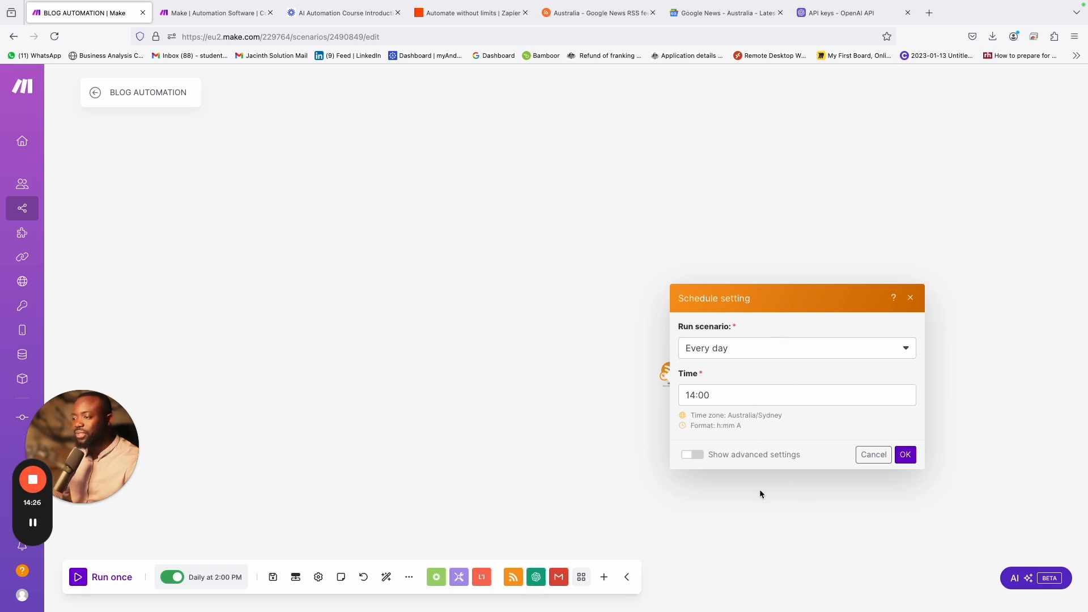
click(906, 454)
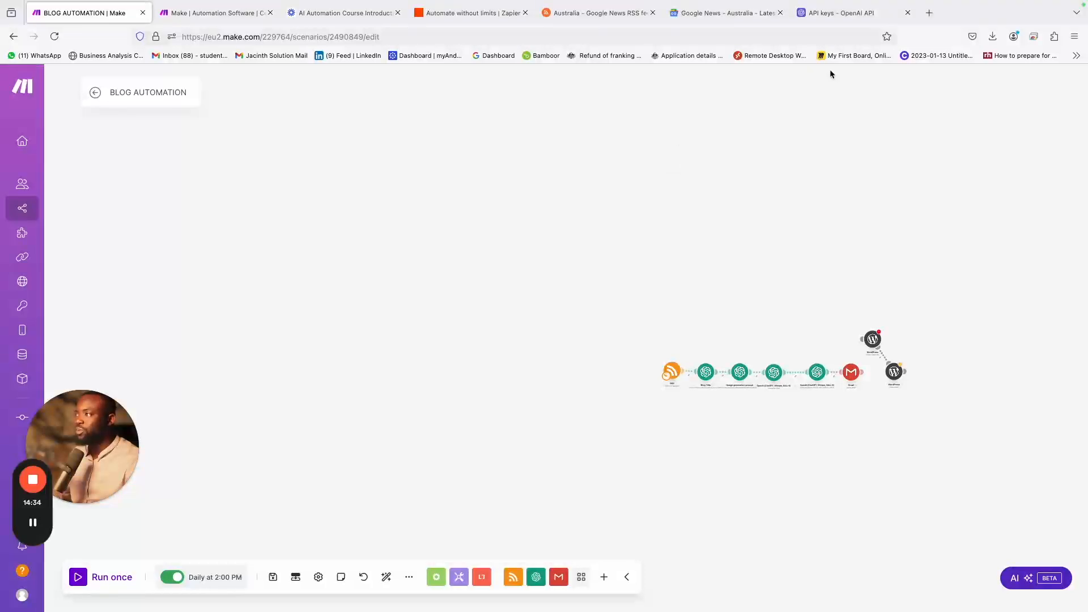
- Switch to Gmail and look for the inbox that receives the automation's Blog Result emails
click(931, 13)
text(gma)
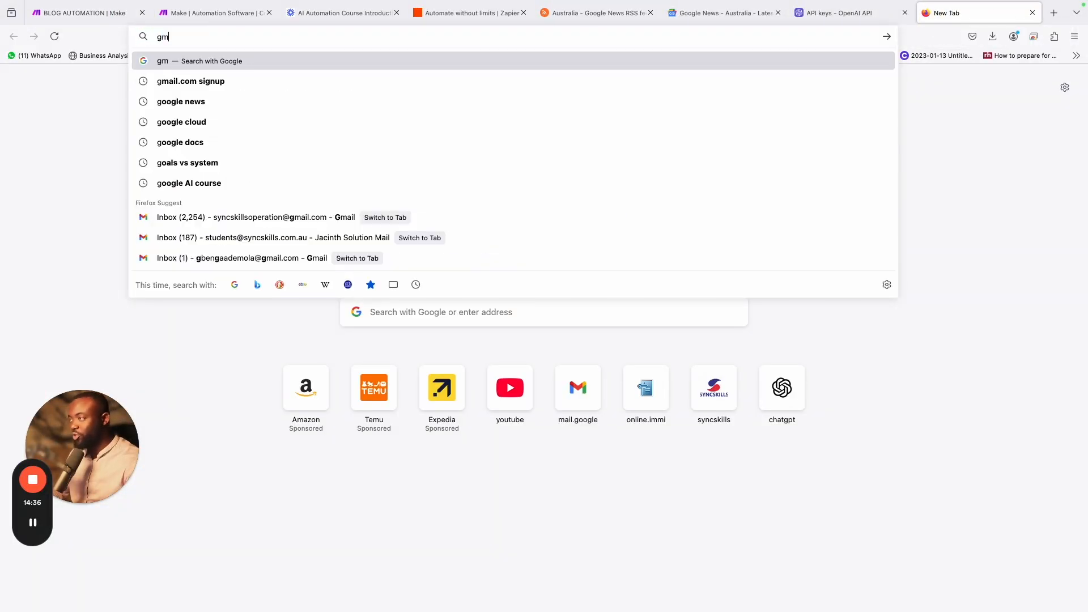
key(BackSpace)
key(BackSpace)
key(BackSpace)
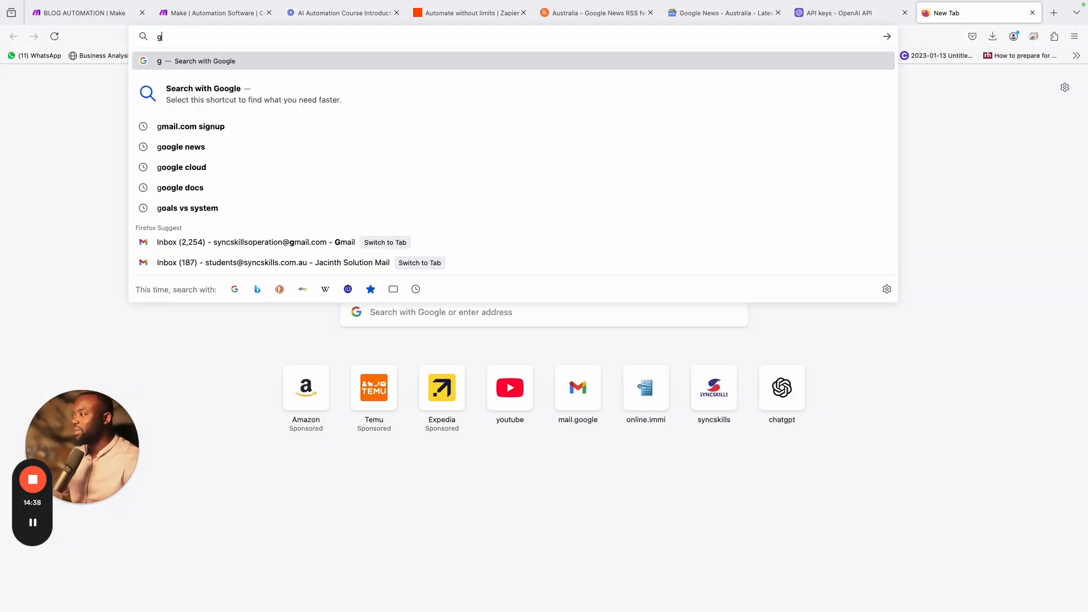
text(noah)
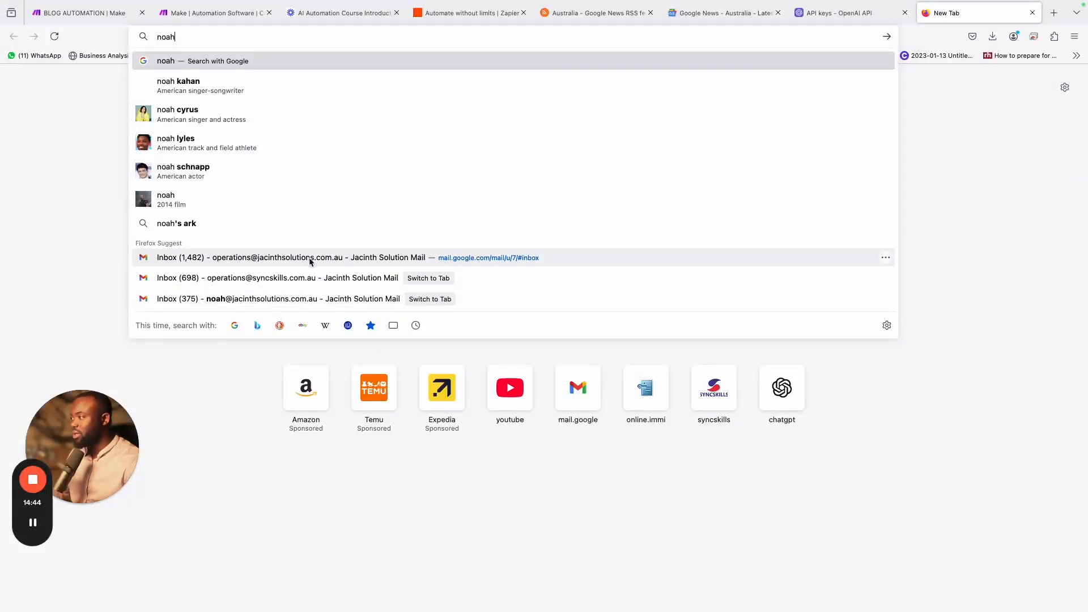
click(304, 297)
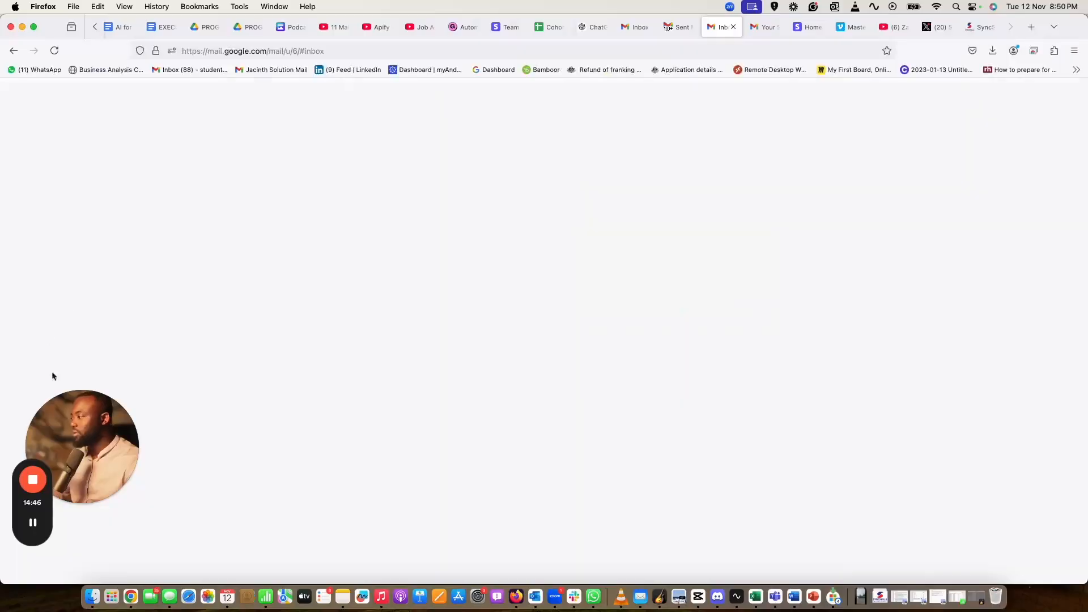
key(ctrl+Right)
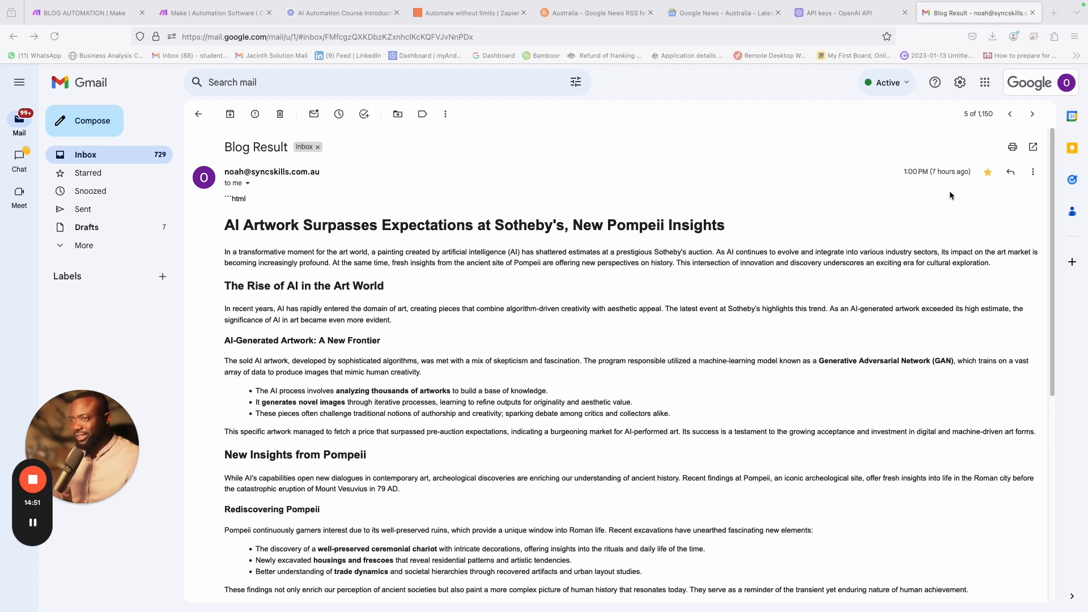
- Read through the Blog Result email on AI artwork at Sotheby's and Pompeii, examining its headings, bold text and bullet points
scroll(903, 157, down, 1)
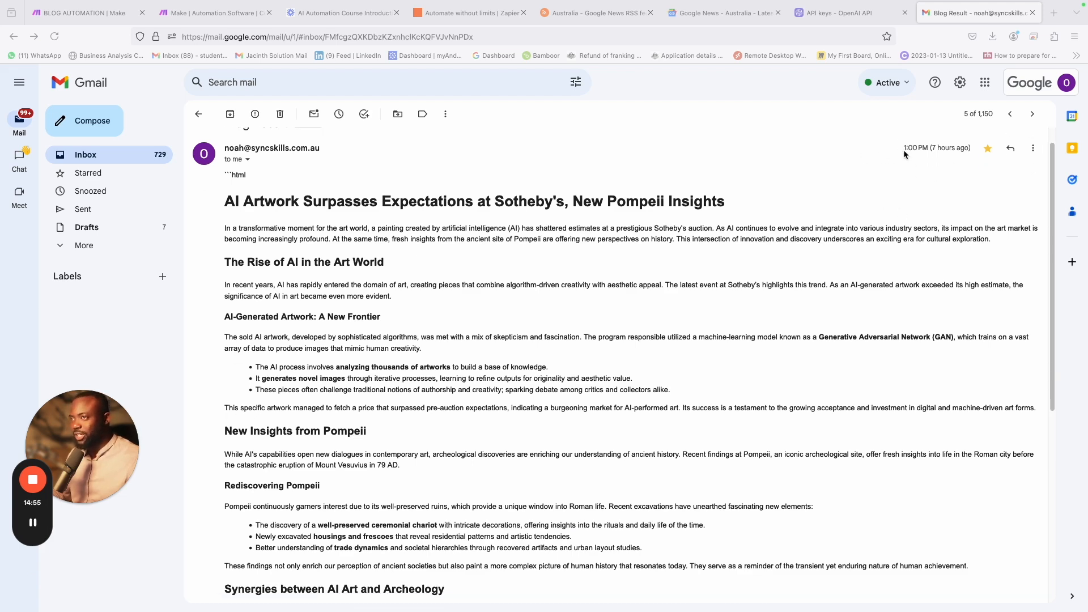
scroll(377, 357, down, 1)
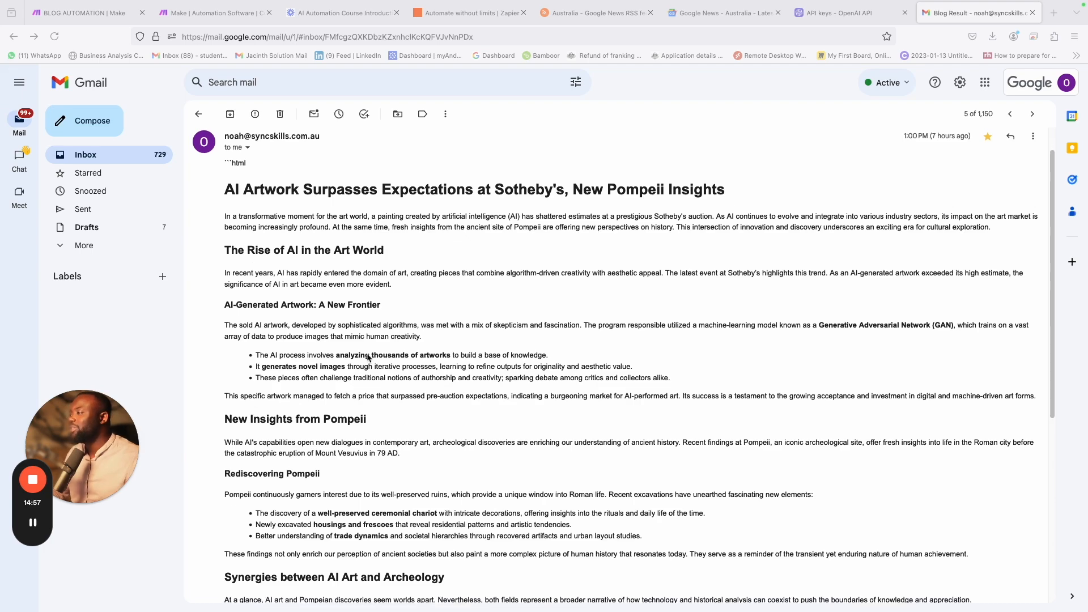
scroll(373, 286, down, 5)
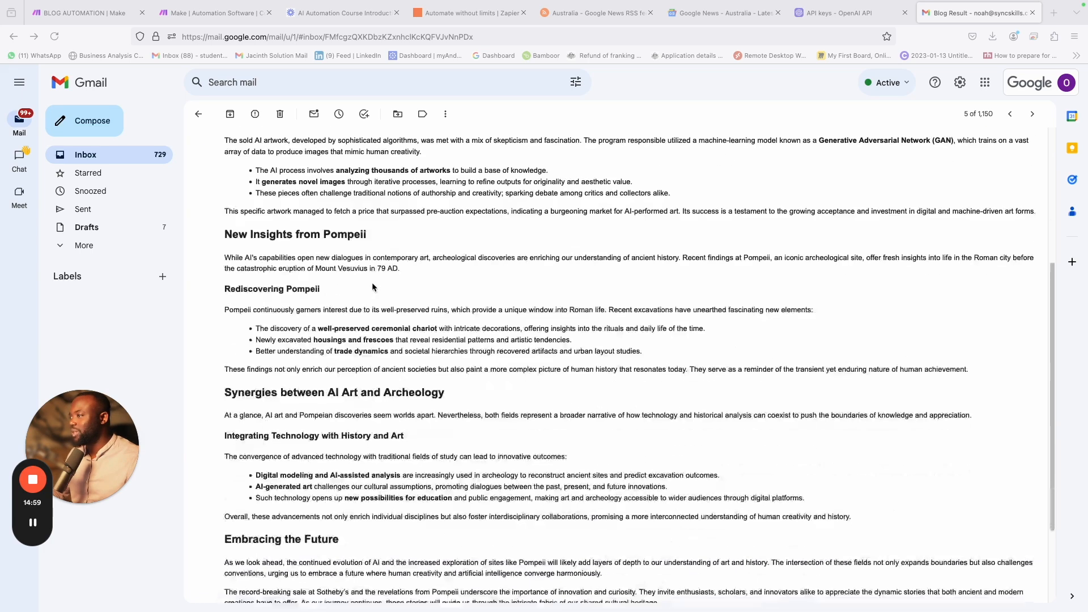
scroll(370, 375, up, 6)
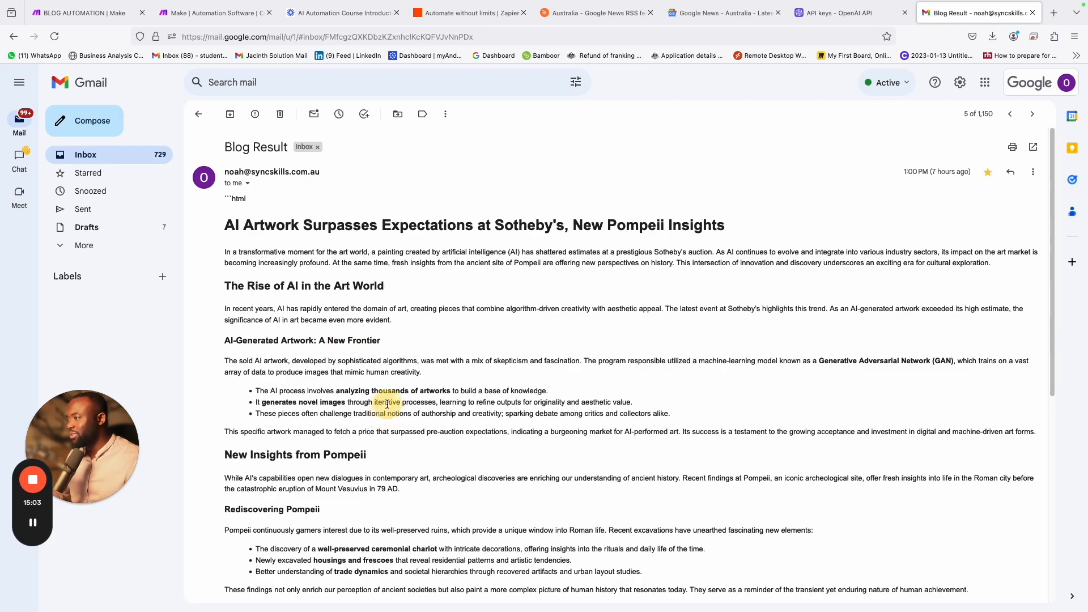
scroll(386, 402, down, 2)
scroll(386, 402, down, 4)
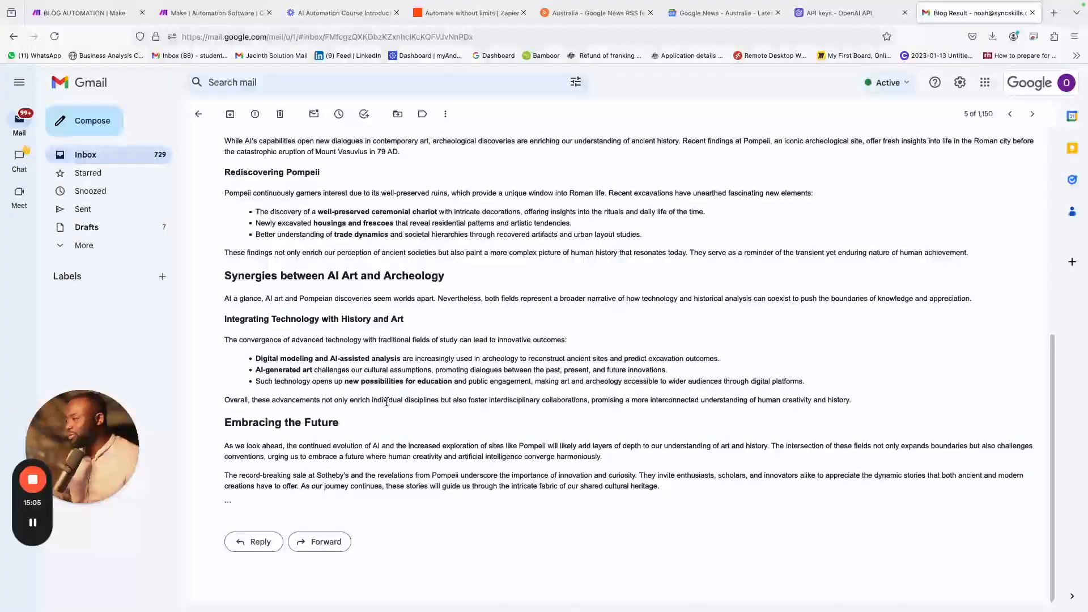
scroll(385, 401, up, 6)
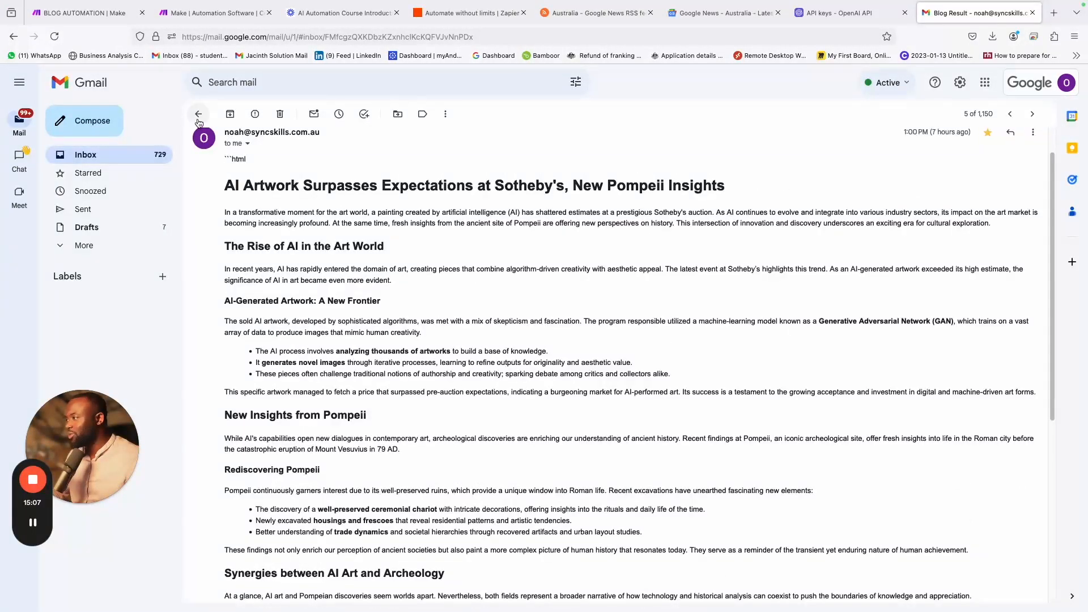
- Return to the inbox and open the Nov 9 Blog Result email on Hugging Face and NVIDIA to examine the generated article
click(198, 116)
scroll(326, 399, down, 4)
scroll(329, 400, up, 3)
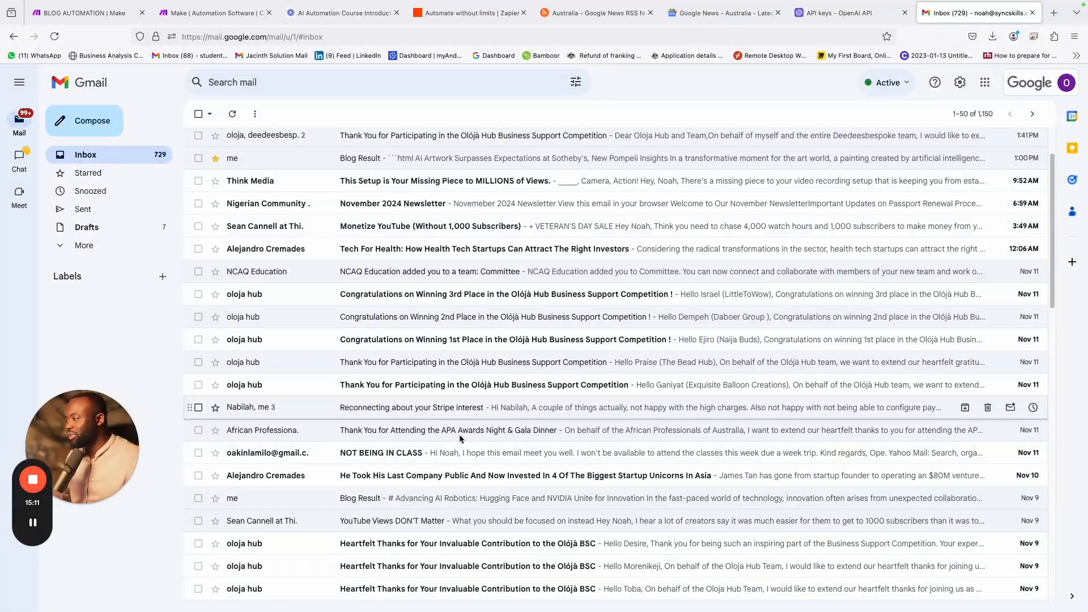
scroll(485, 486, down, 1)
click(489, 491)
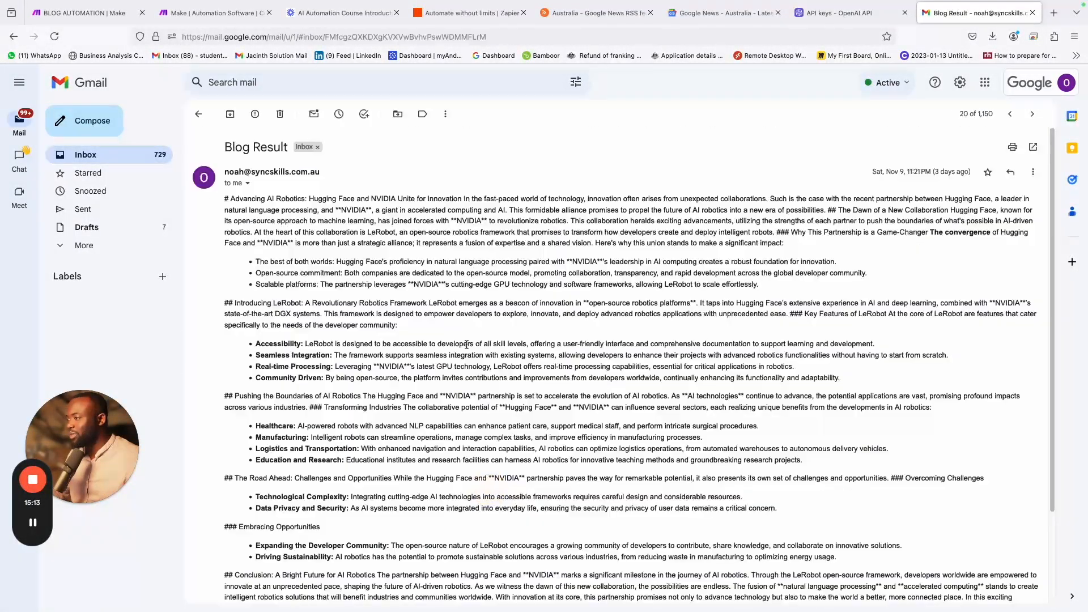
scroll(488, 493, down, 3)
scroll(397, 397, up, 2)
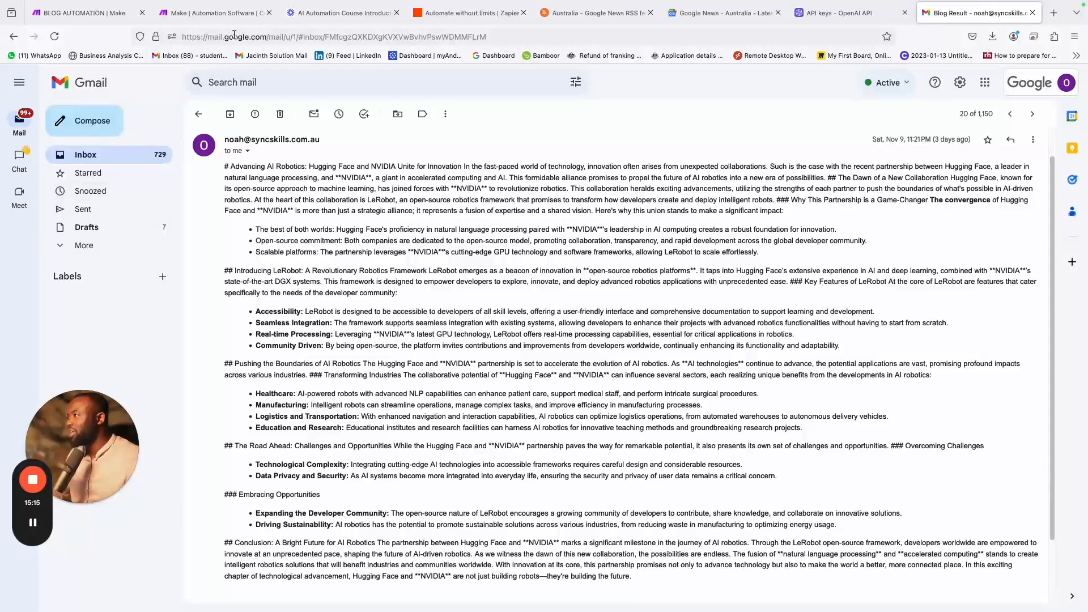
- Switch back to the BLOG AUTOMATION scenario in Make
click(226, 12)
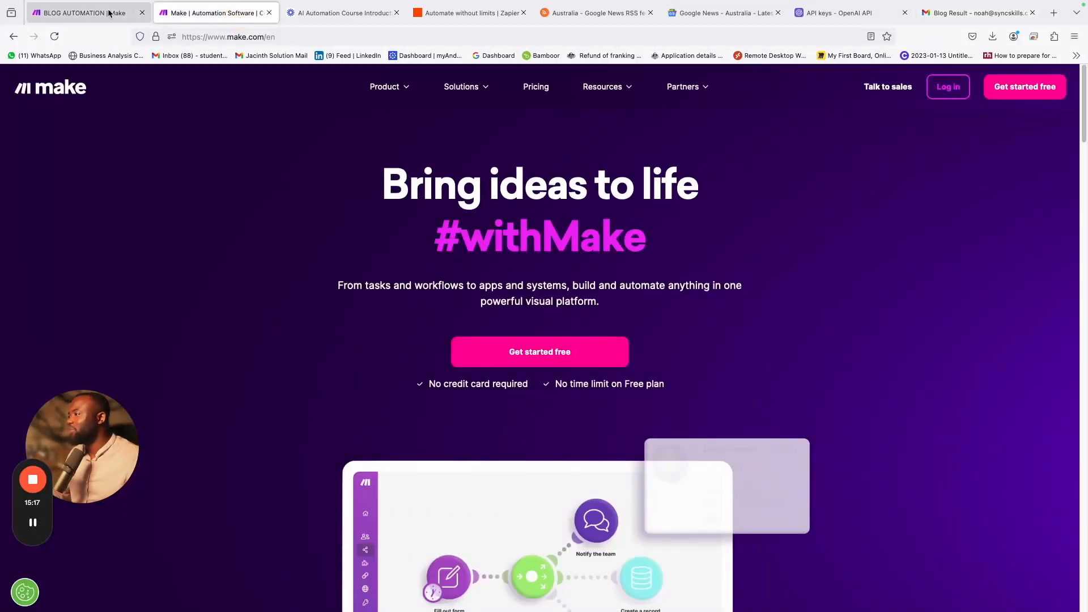
click(110, 13)
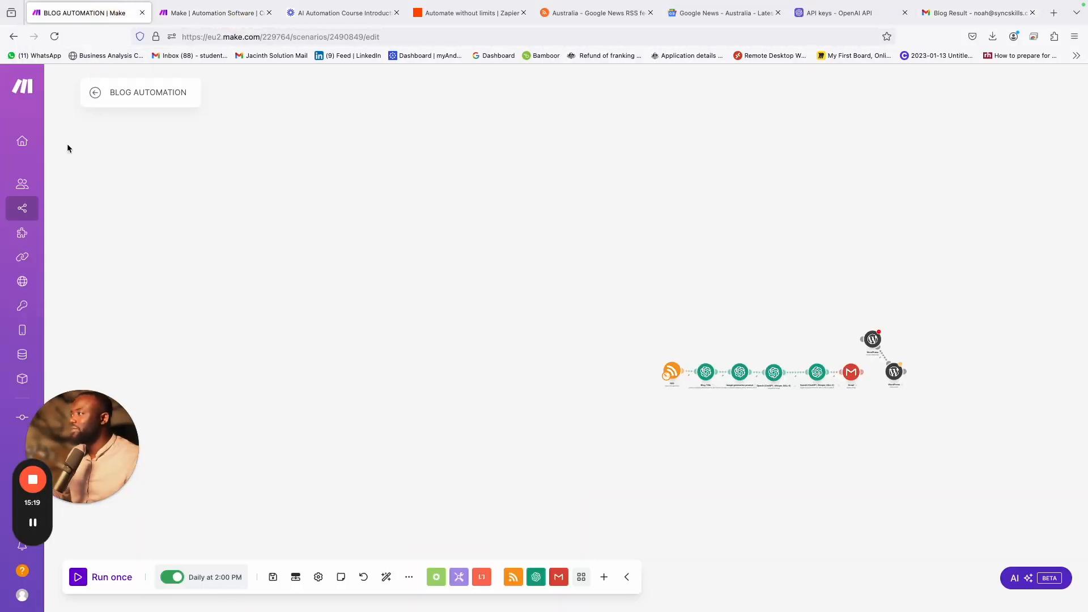